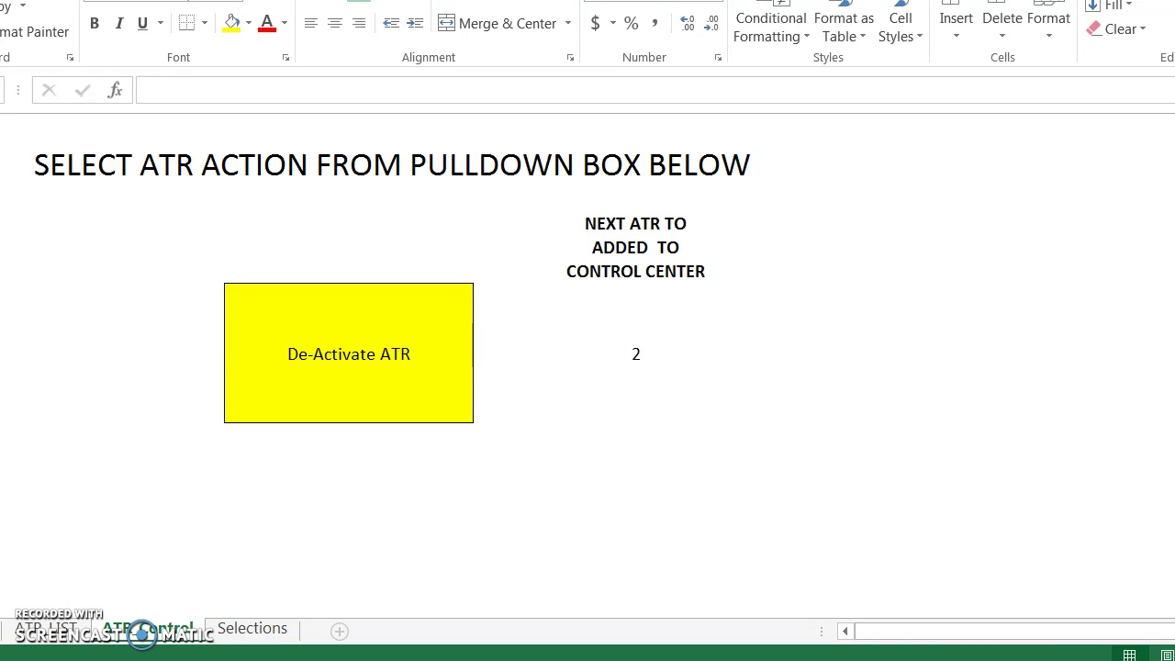
# - Set the ATR action to REQUEST A NEW ATR and confirm the messages to generate the new form workbook
pyautogui.click(406, 393)
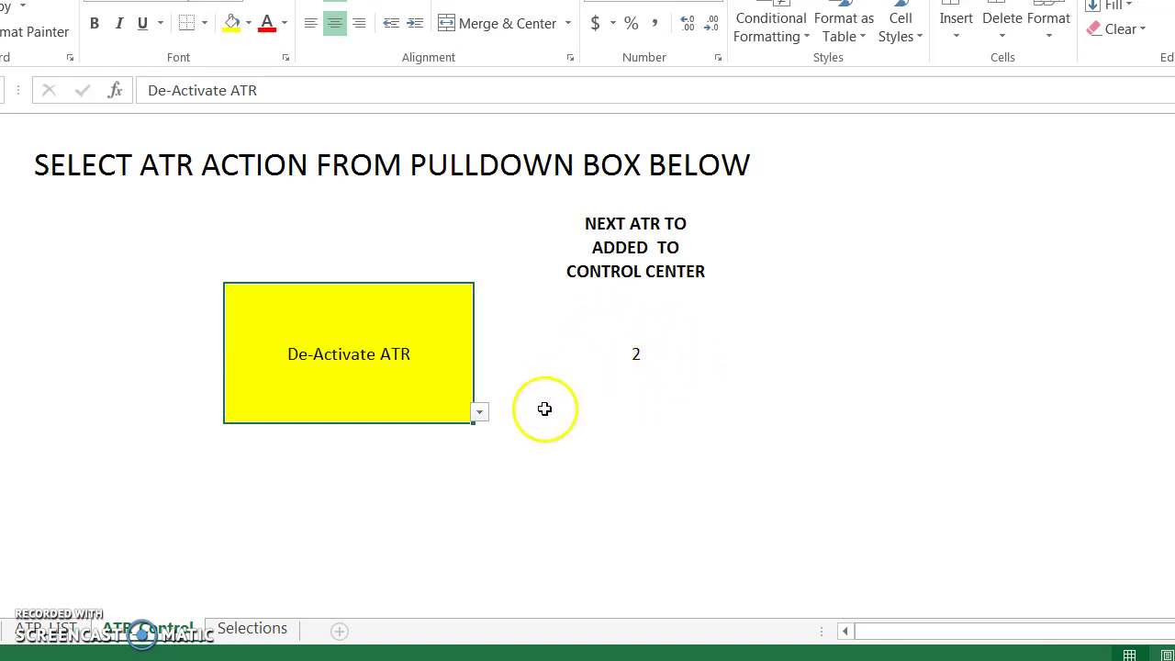
pyautogui.click(479, 413)
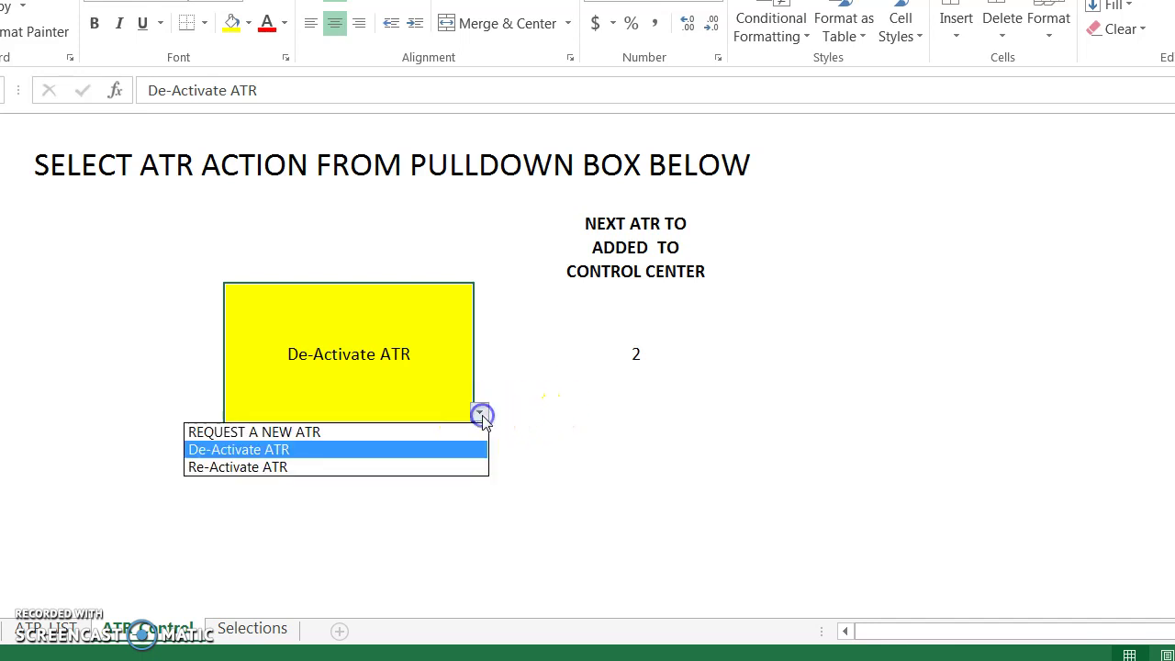
pyautogui.click(437, 430)
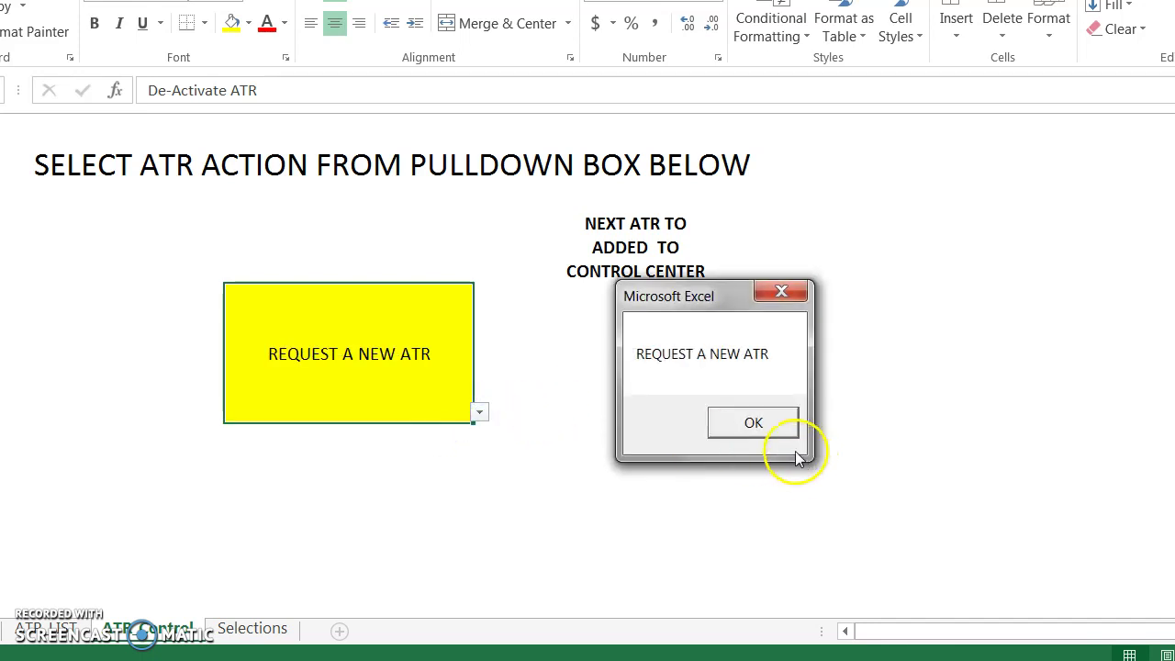
pyautogui.click(767, 424)
pyautogui.click(739, 411)
pyautogui.click(631, 413)
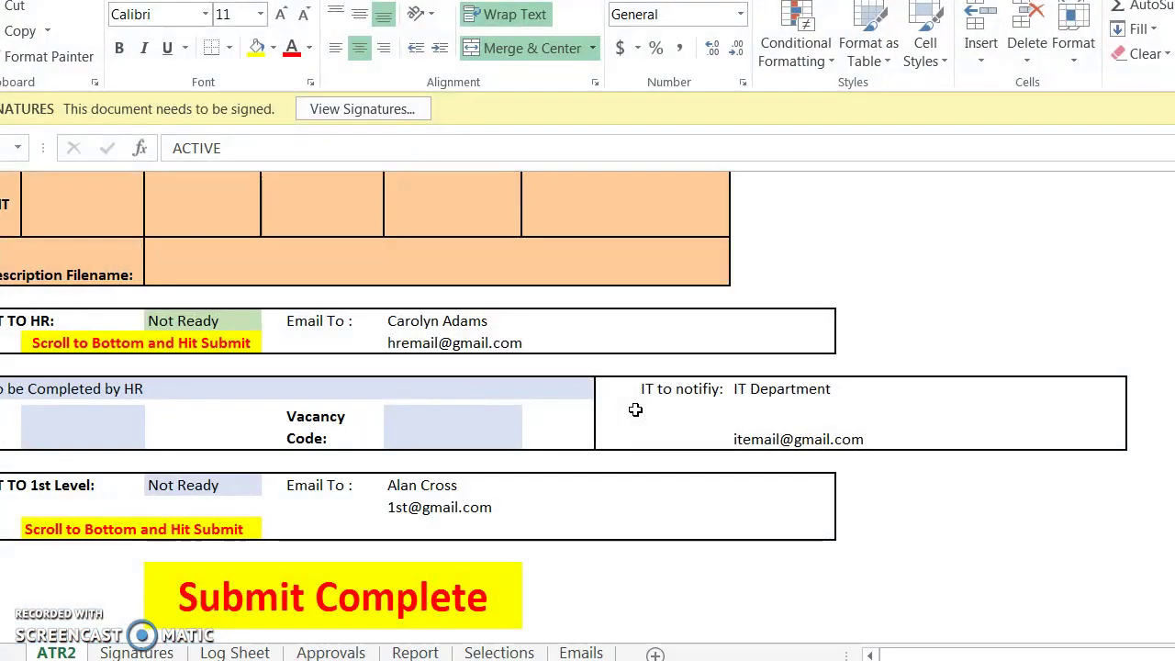
pyautogui.click(799, 13)
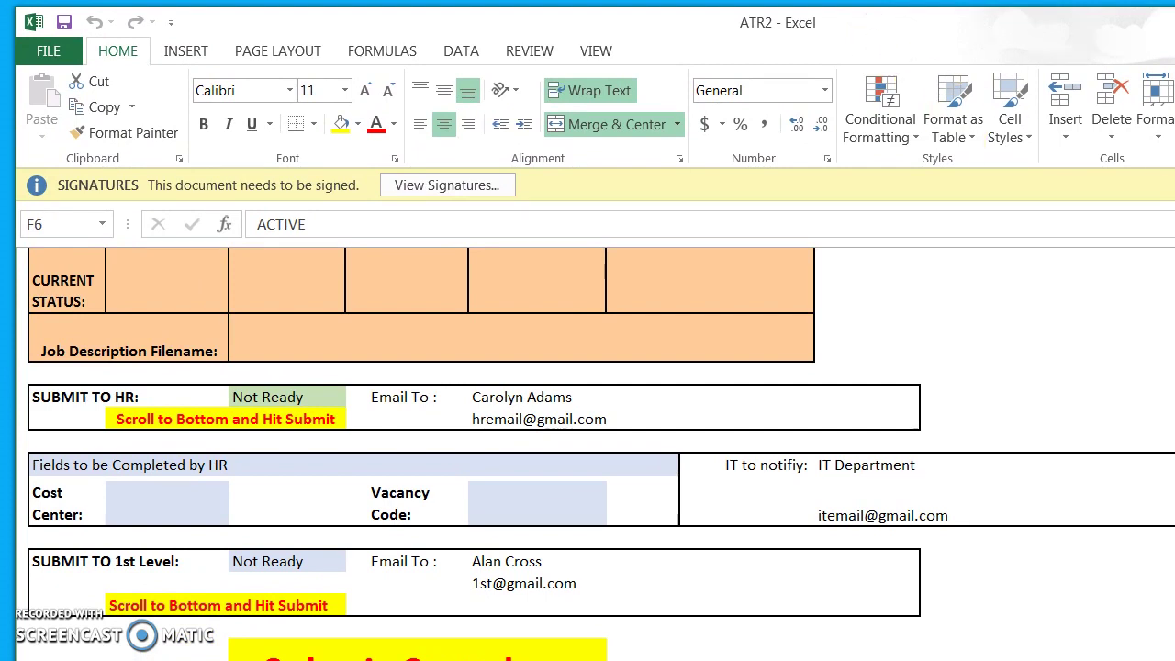
# - Look through the new ATR2 workbook, from the start of the form to its Report and Signatures sheets
pyautogui.scroll(10, 602, 454)
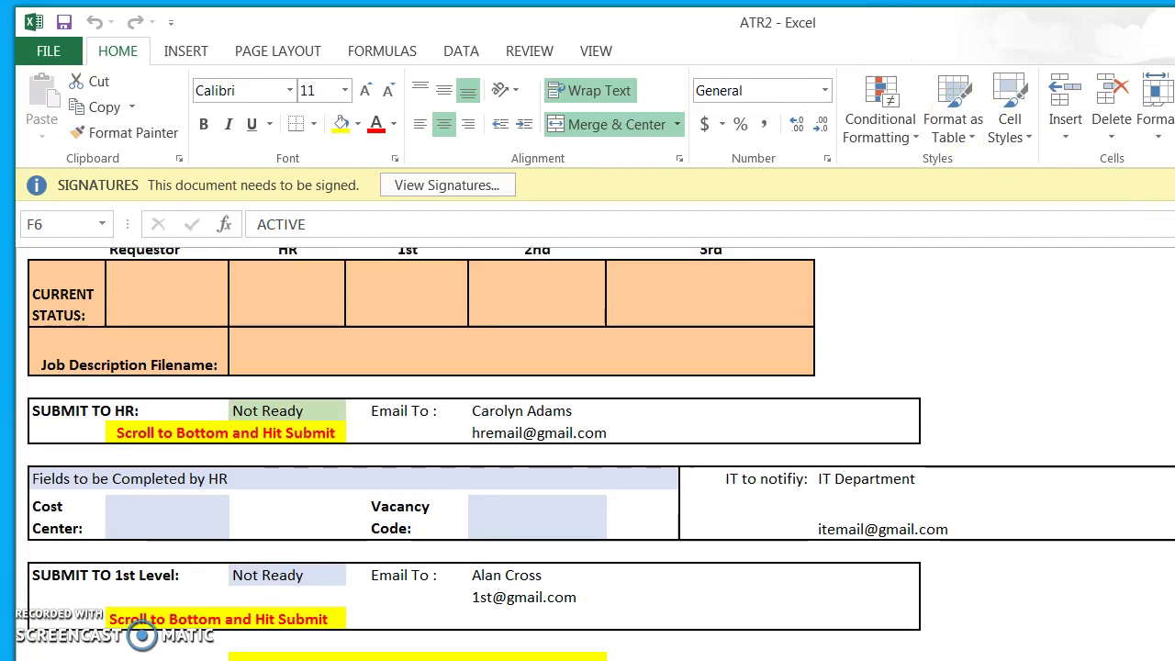
pyautogui.scroll(3, 602, 453)
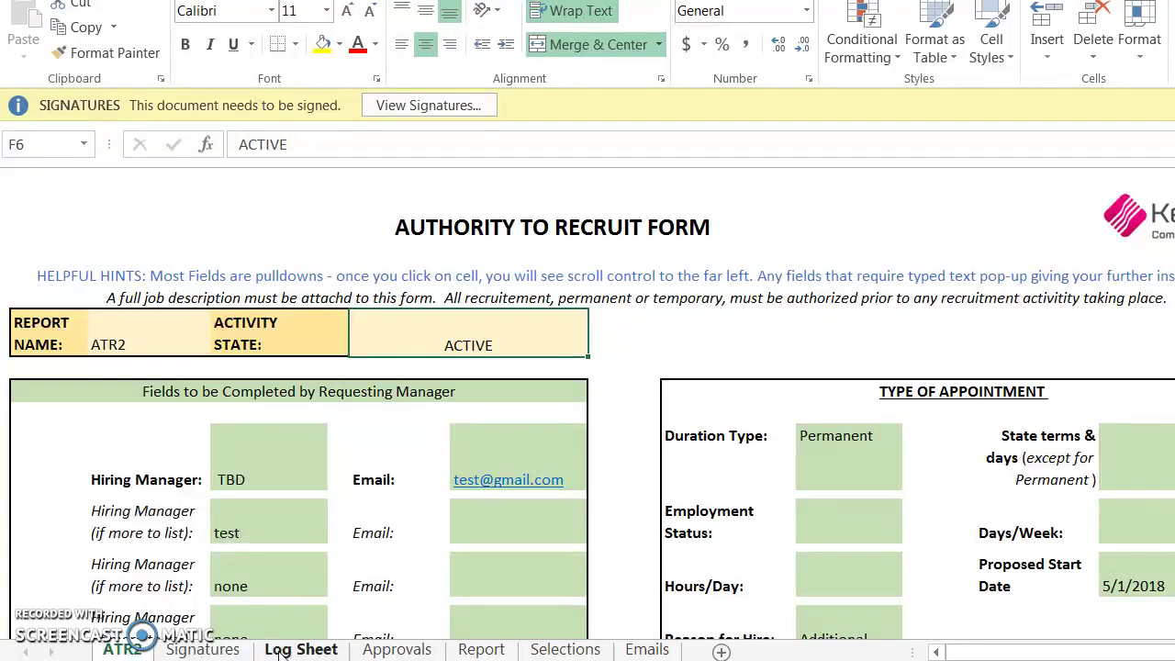
pyautogui.click(394, 650)
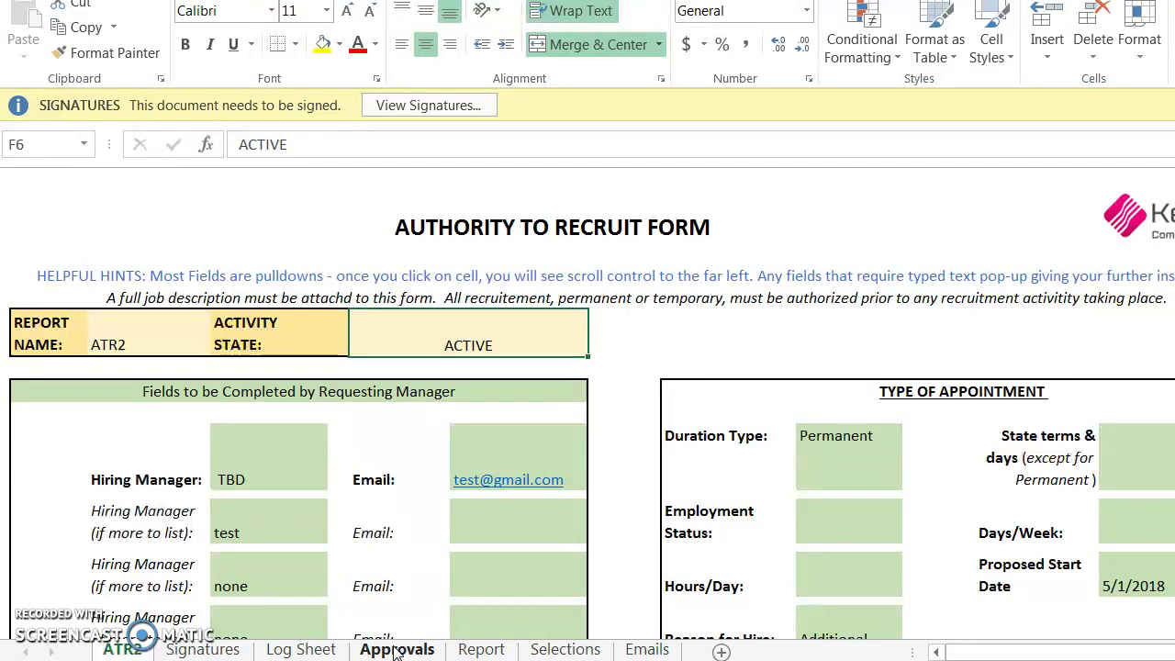
pyautogui.click(475, 650)
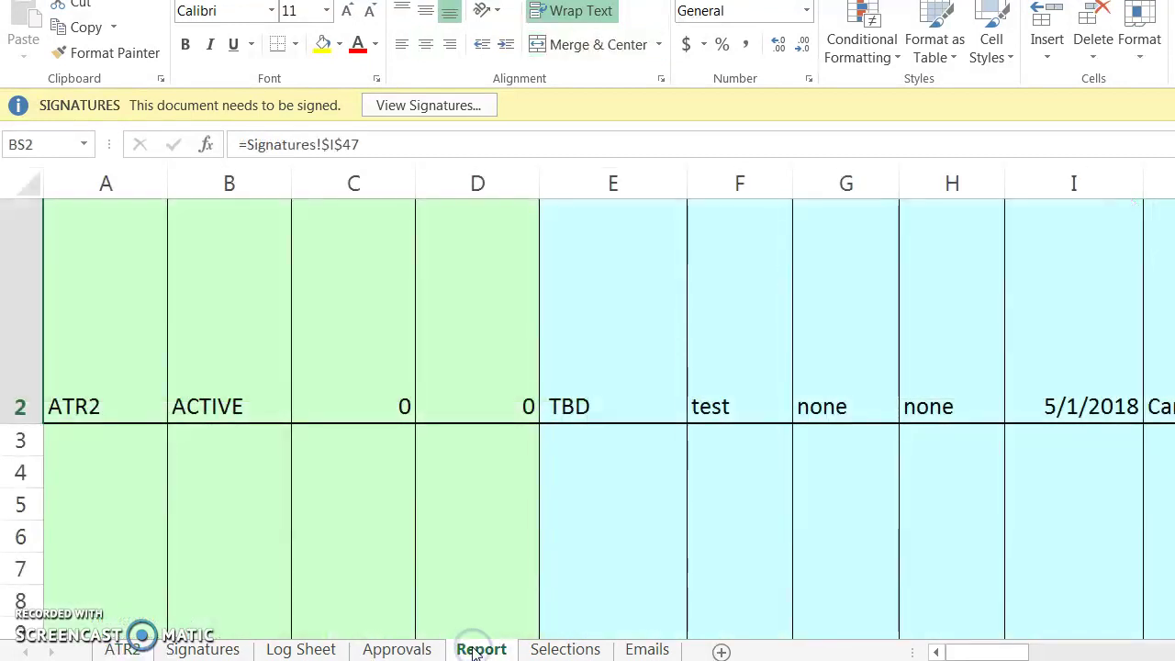
pyautogui.click(458, 648)
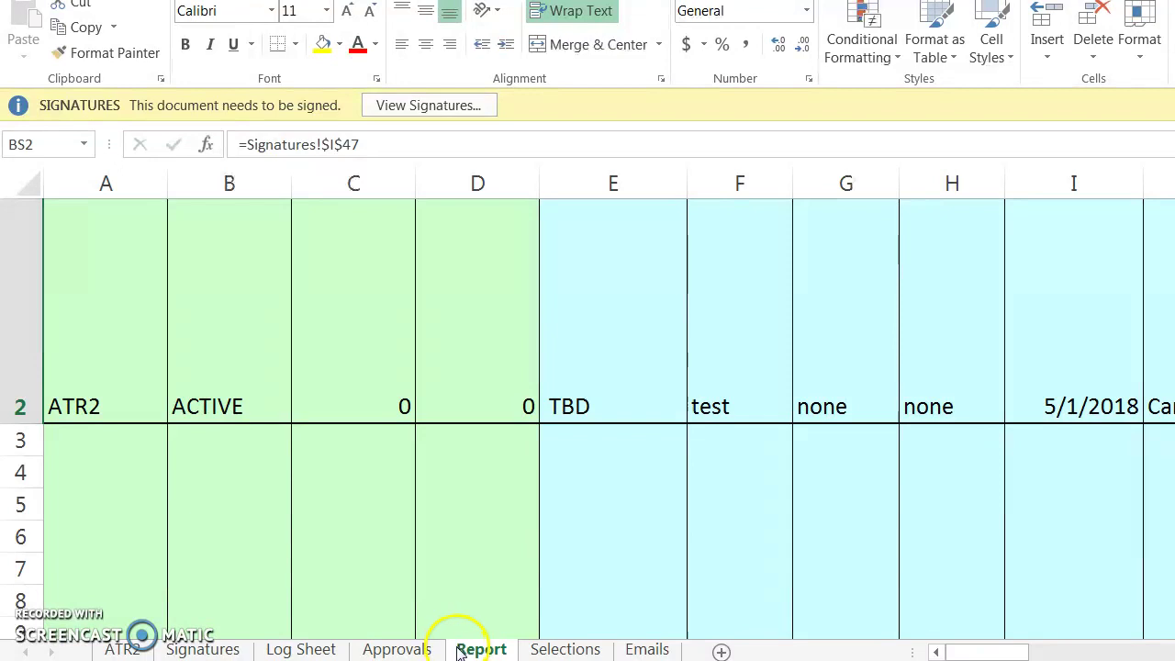
pyautogui.click(211, 649)
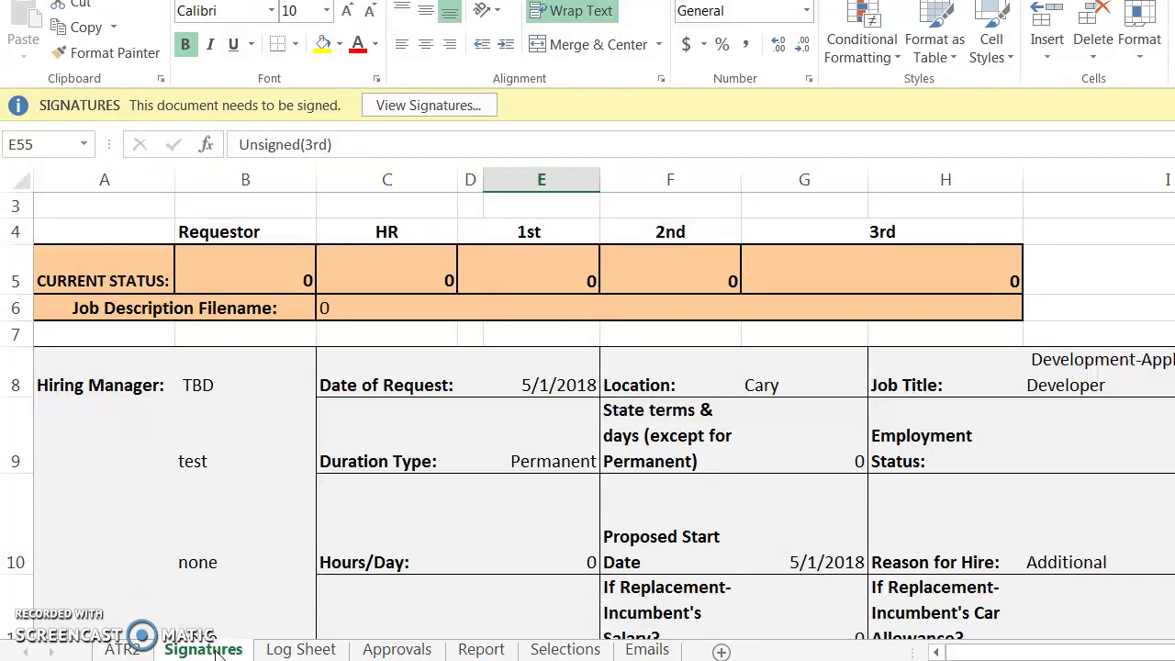
pyautogui.click(562, 650)
pyautogui.click(647, 650)
pyautogui.scroll(1, 587, 413)
pyautogui.scroll(-1, 328, 496)
pyautogui.scroll(1, 328, 495)
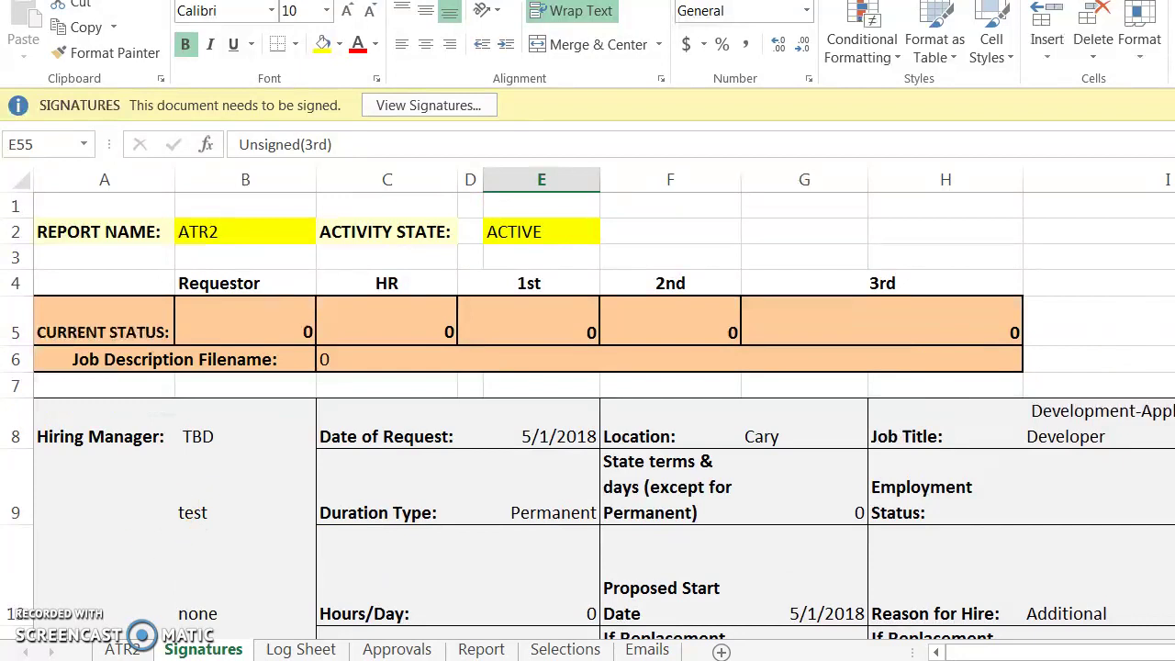
# - Review the ATR2 form from the requesting manager fields through salary, equipment and recruitment method to the current status cells
pyautogui.click(122, 649)
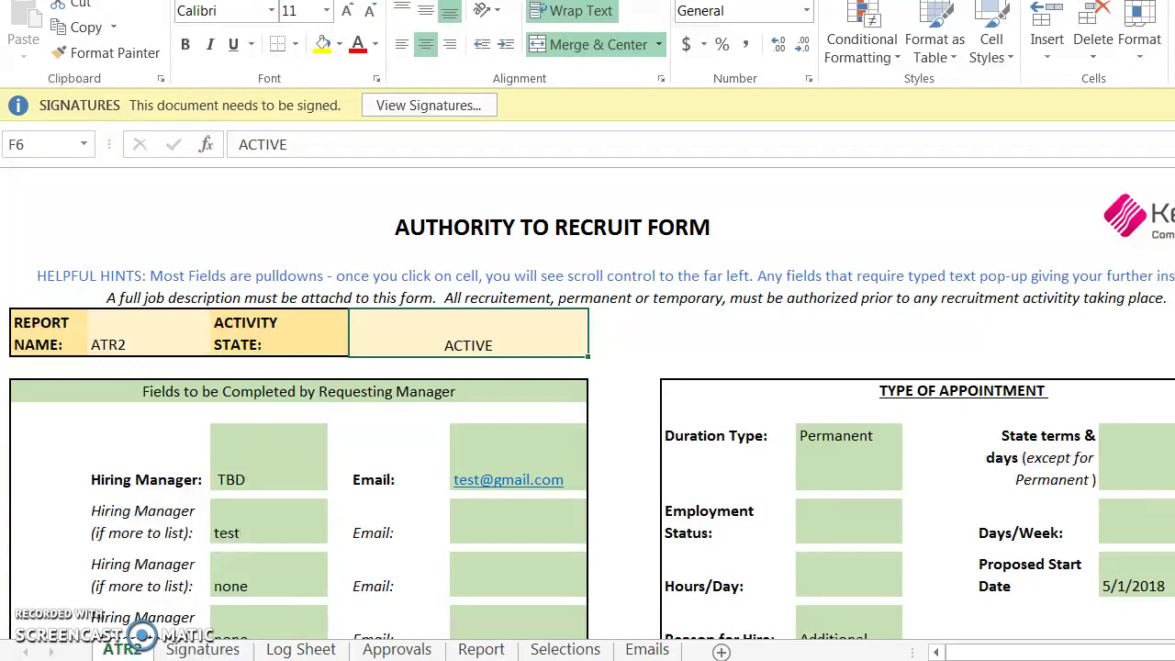
pyautogui.scroll(-8, 587, 404)
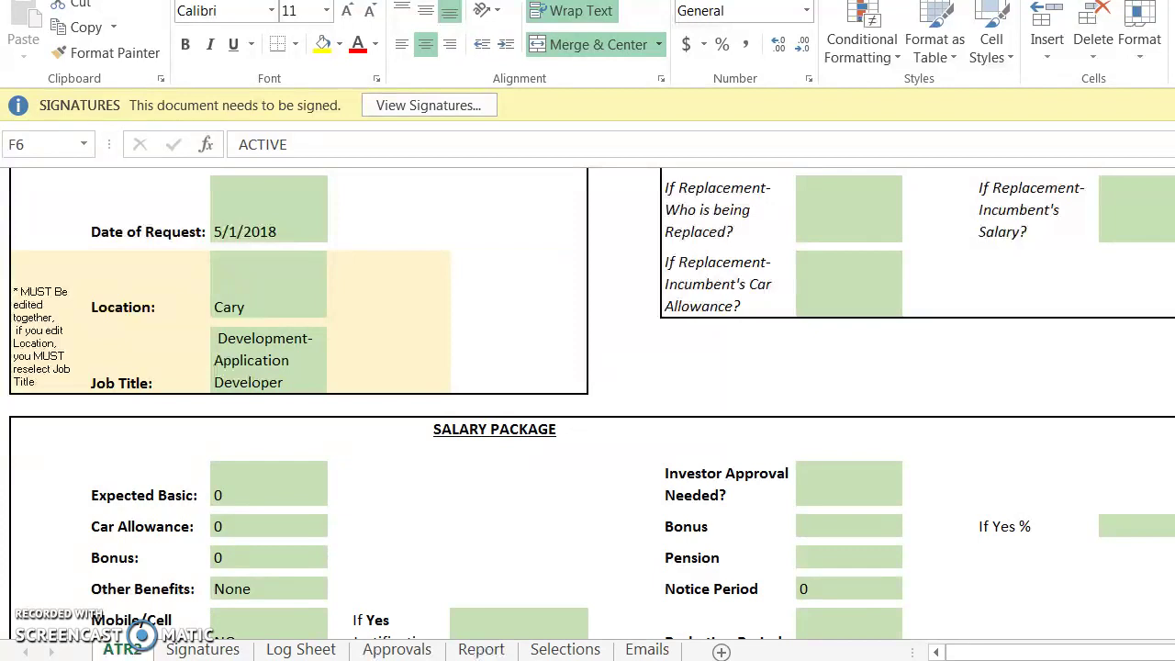
pyautogui.scroll(-3, 587, 404)
pyautogui.scroll(-6, 587, 404)
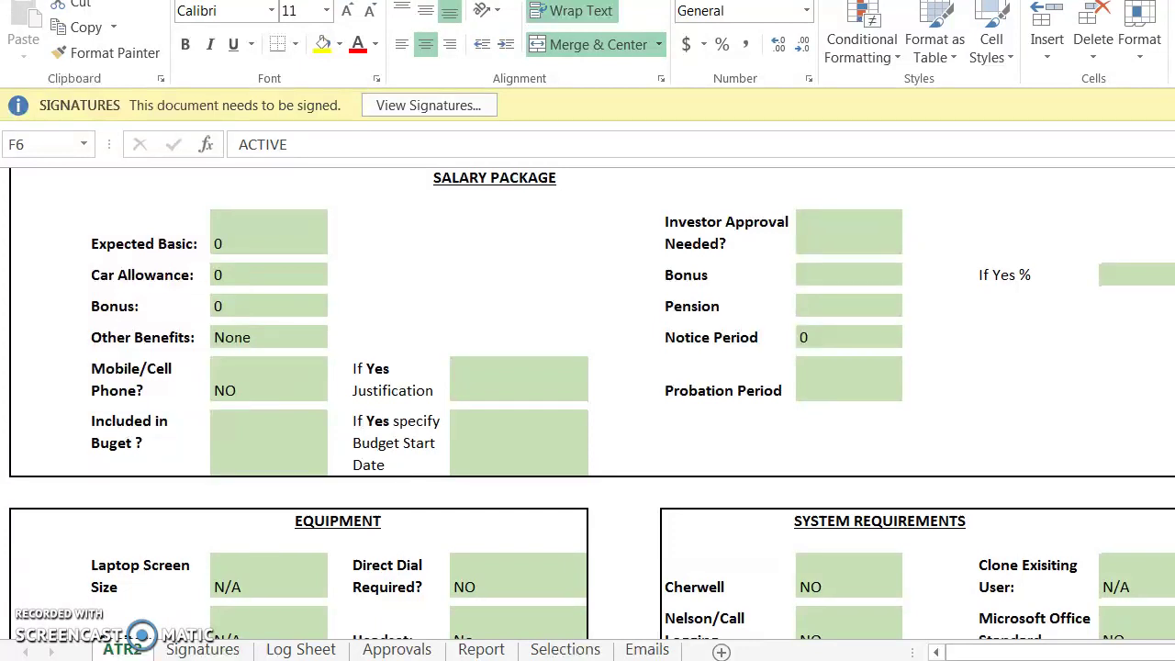
pyautogui.scroll(-5, 592, 406)
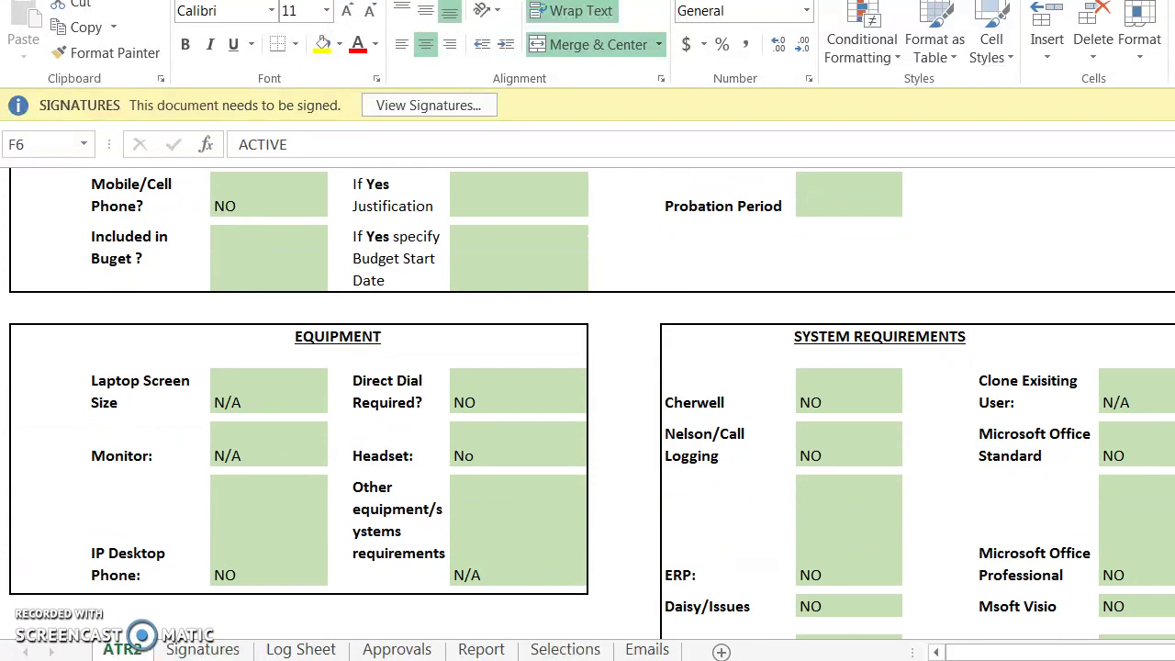
pyautogui.scroll(-1, 592, 404)
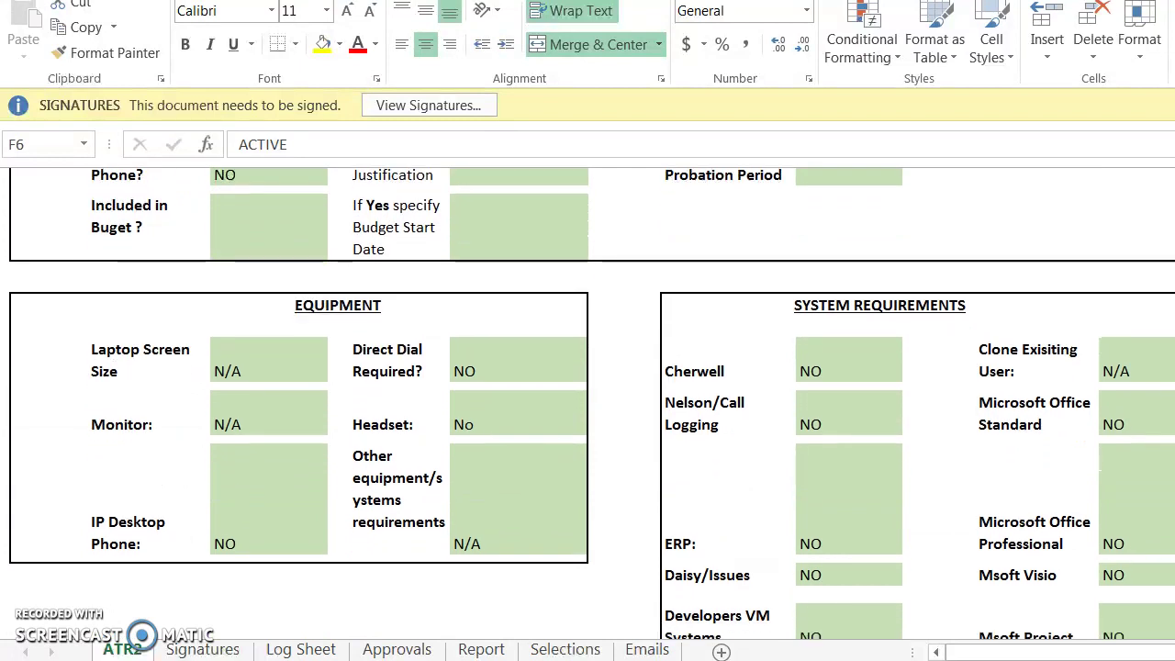
pyautogui.scroll(-3, 592, 404)
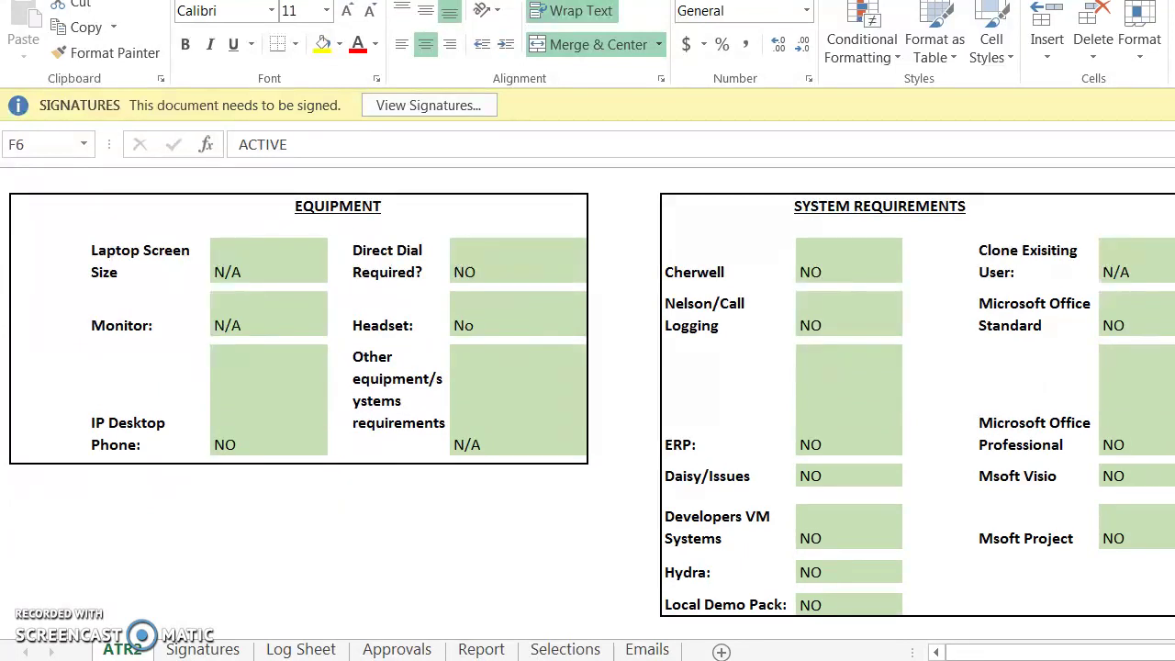
pyautogui.scroll(1, 592, 404)
pyautogui.scroll(-2, 592, 404)
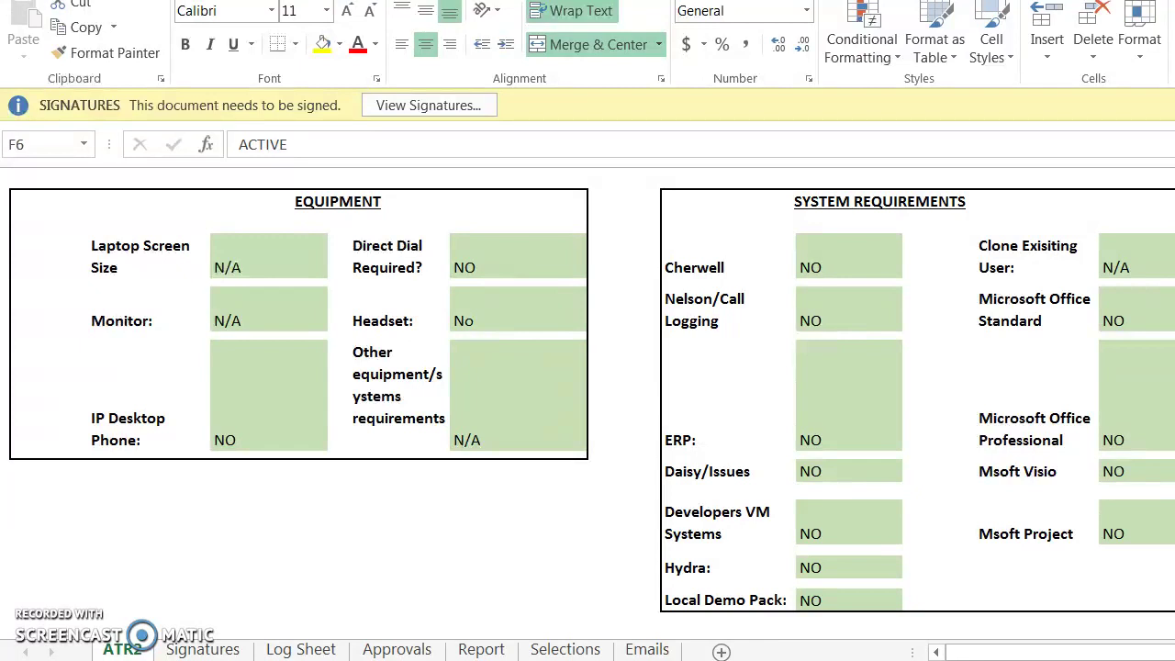
pyautogui.scroll(-5, 592, 410)
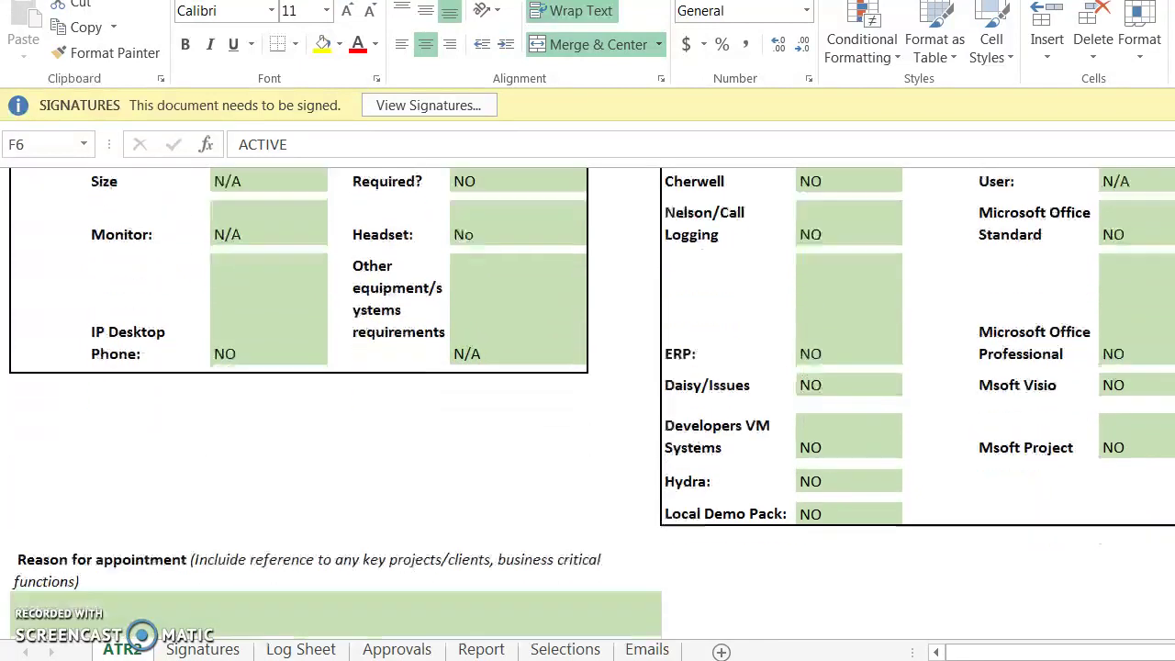
pyautogui.scroll(-6, 592, 402)
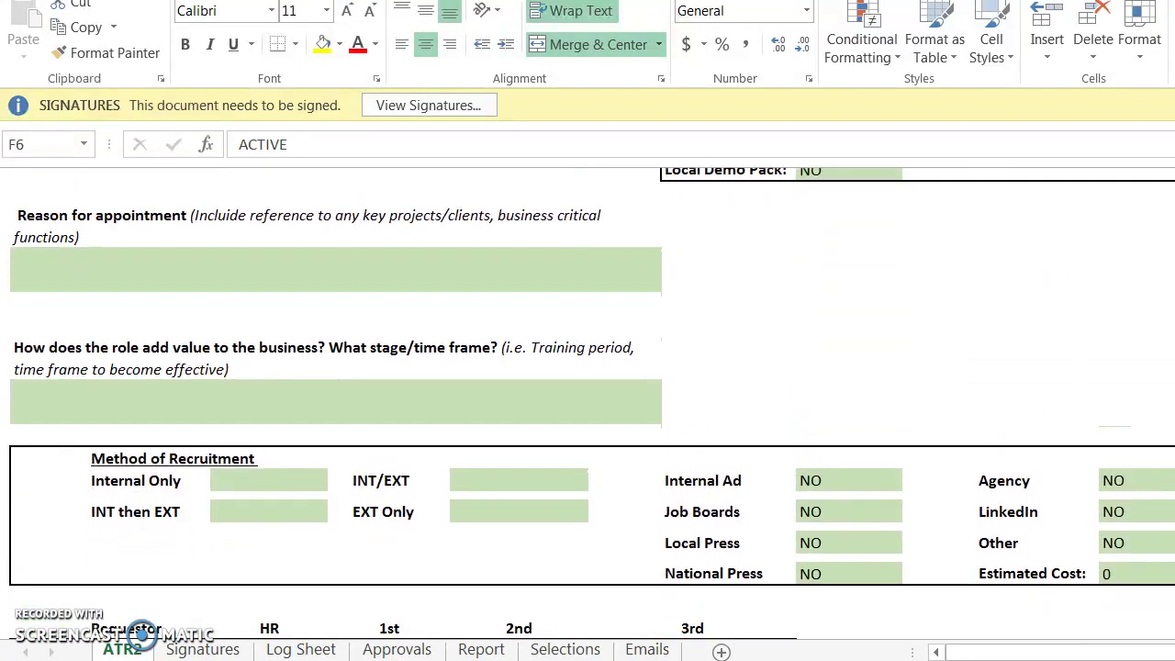
pyautogui.scroll(-7, 938, 418)
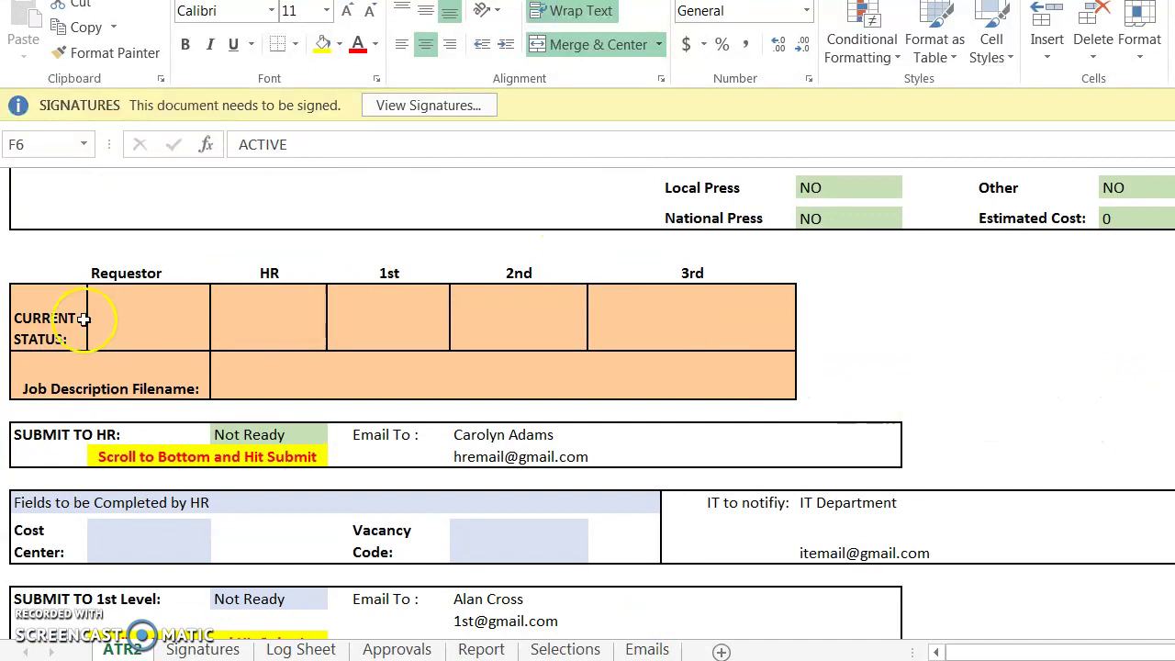
pyautogui.click(453, 344)
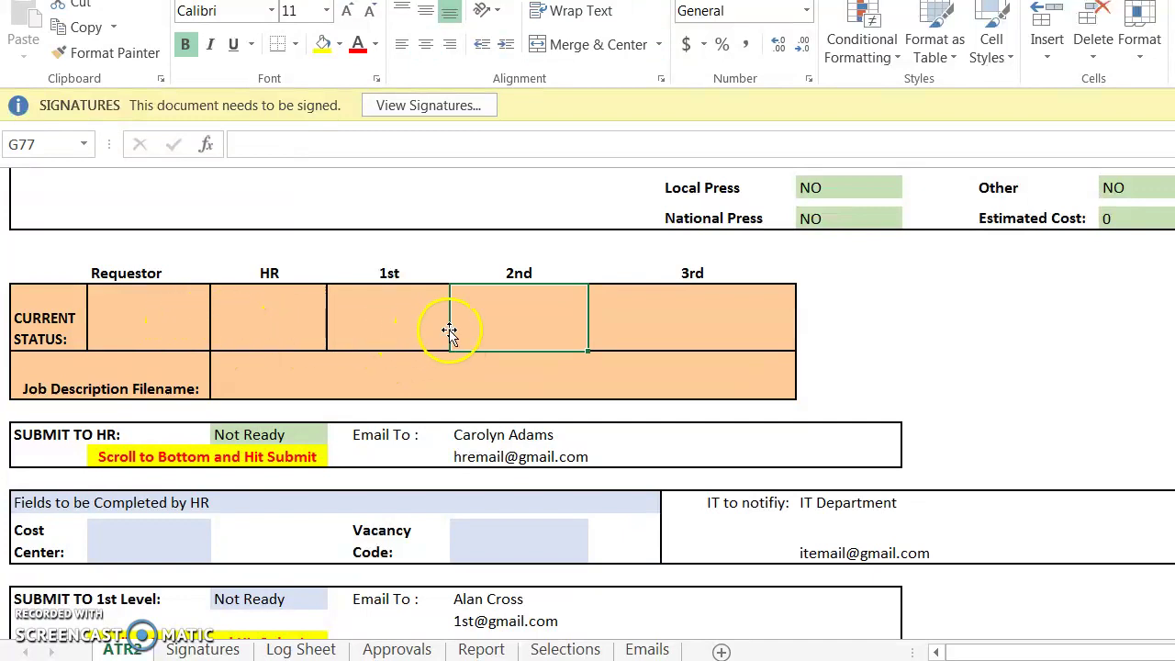
pyautogui.click(737, 337)
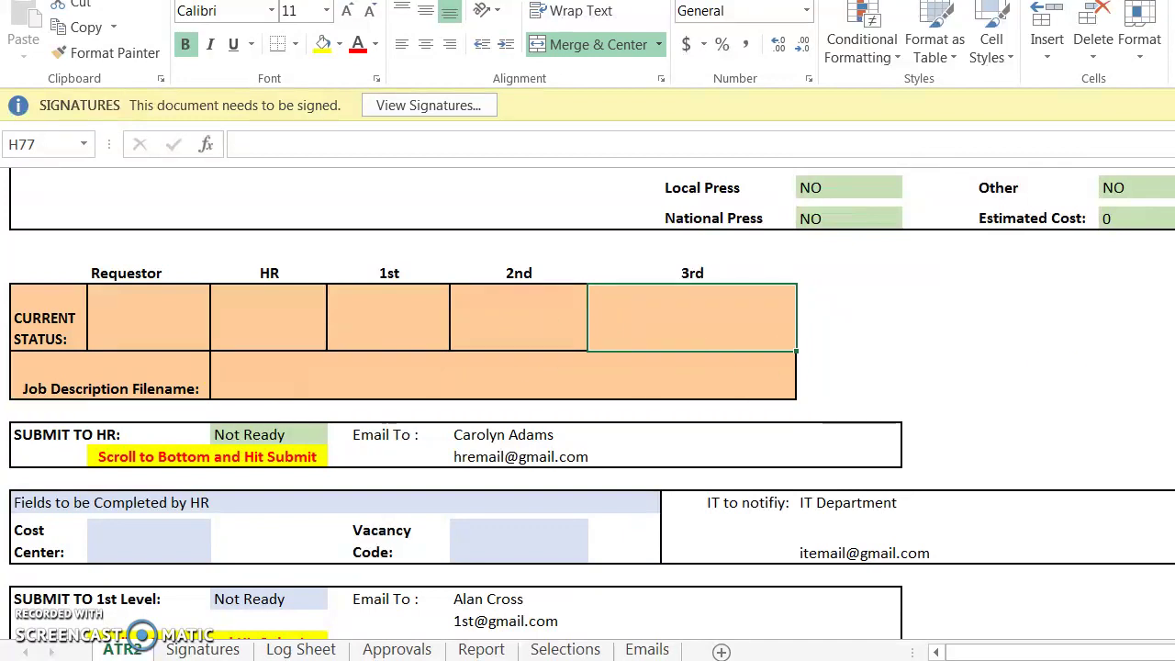
# - Set the SUBMIT TO HR field on the ATR2 form to Submit
pyautogui.scroll(-2, 588, 404)
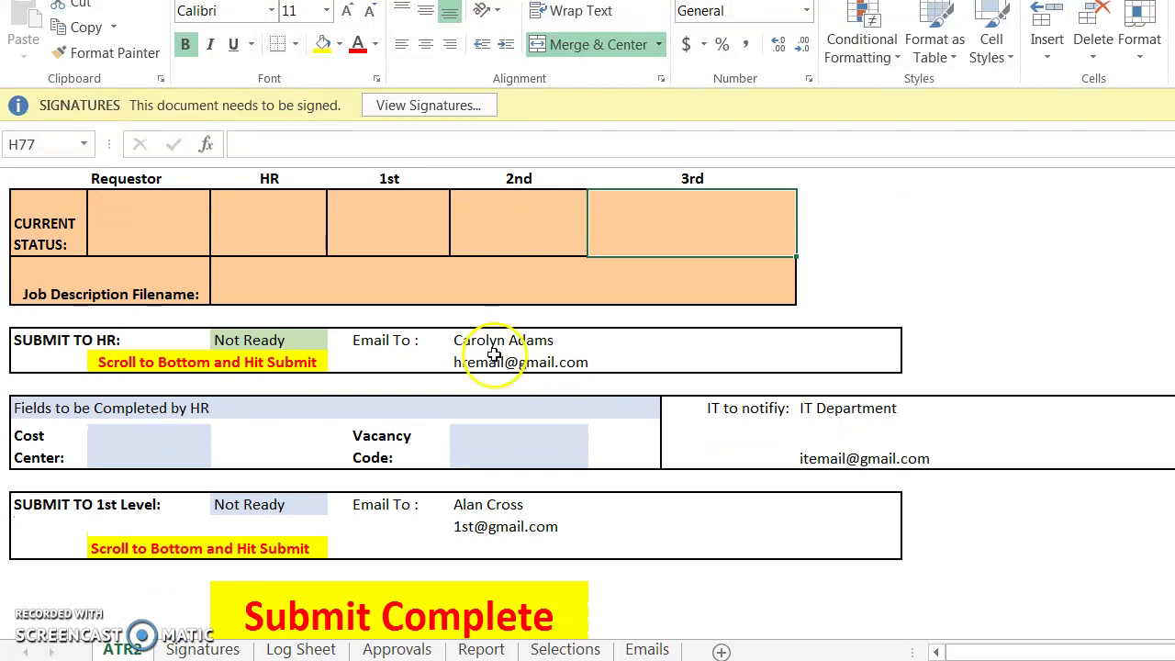
pyautogui.click(255, 340)
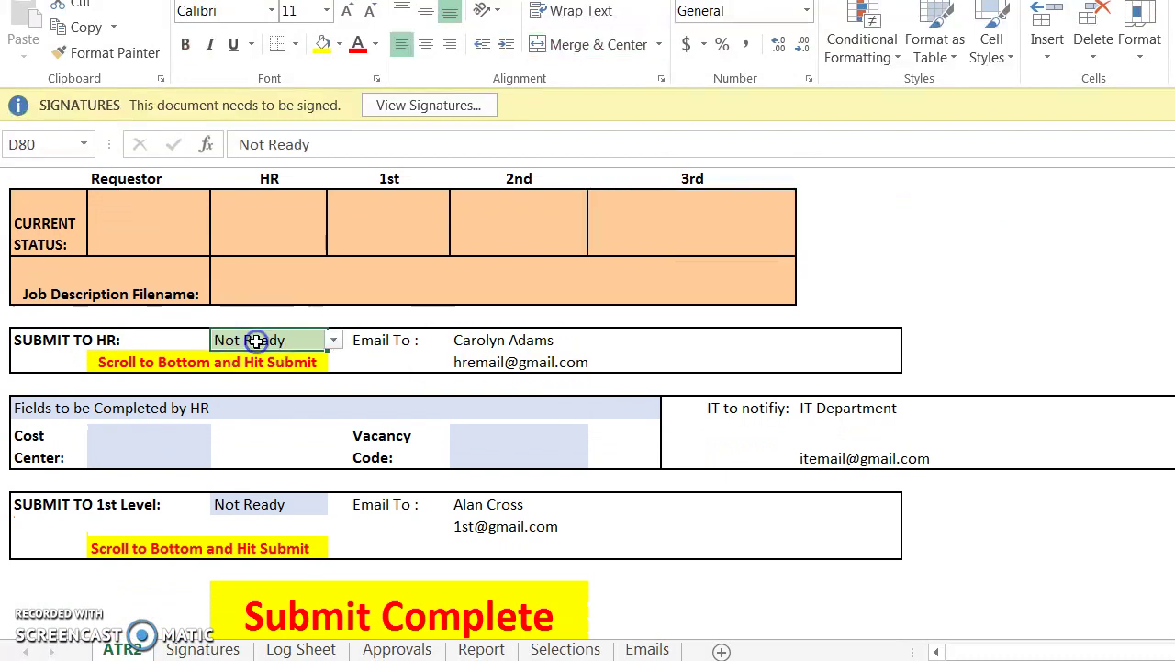
pyautogui.click(336, 344)
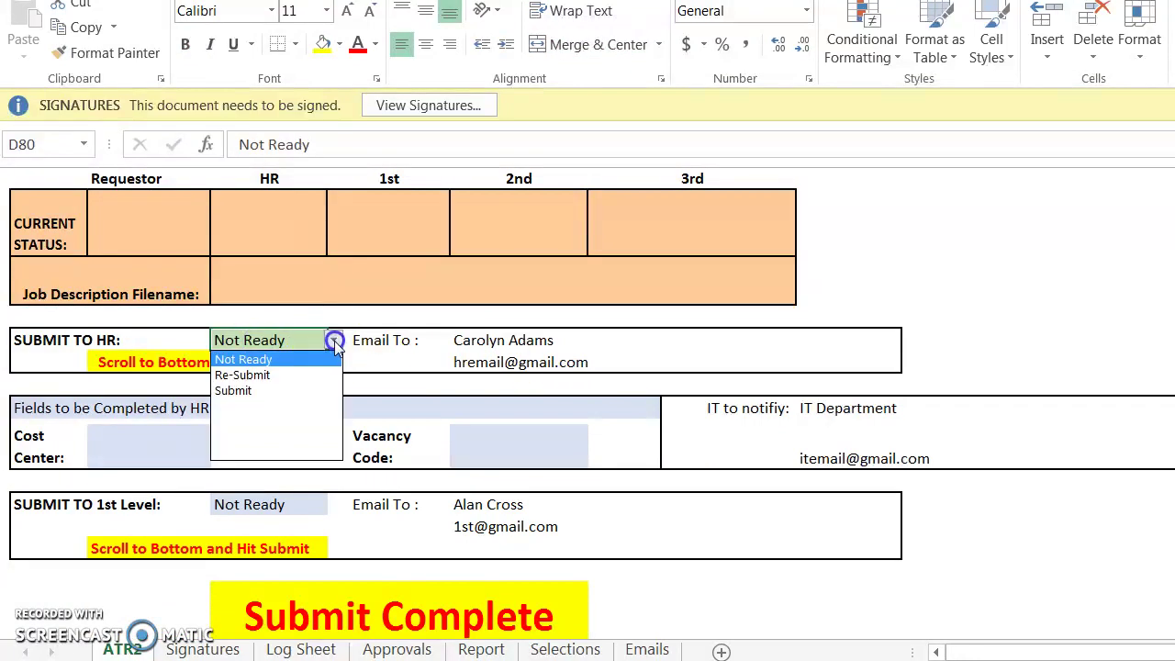
pyautogui.click(310, 391)
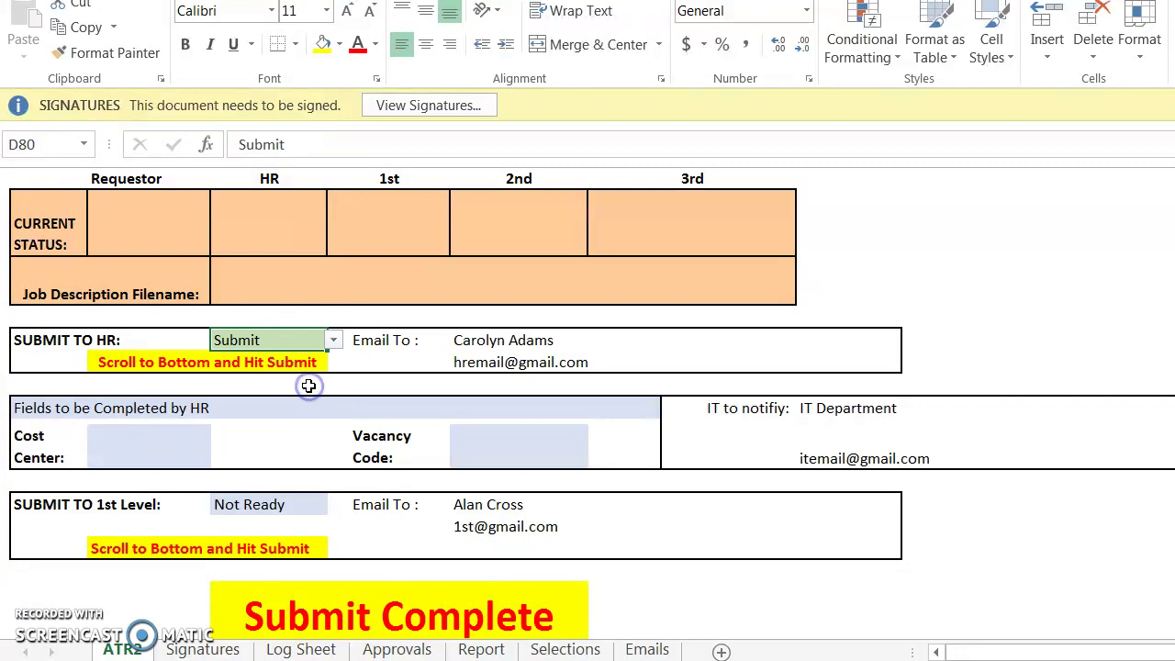
# - Change the large yellow submission status cell at the end of the form to Submitted
pyautogui.click(386, 621)
pyautogui.click(594, 593)
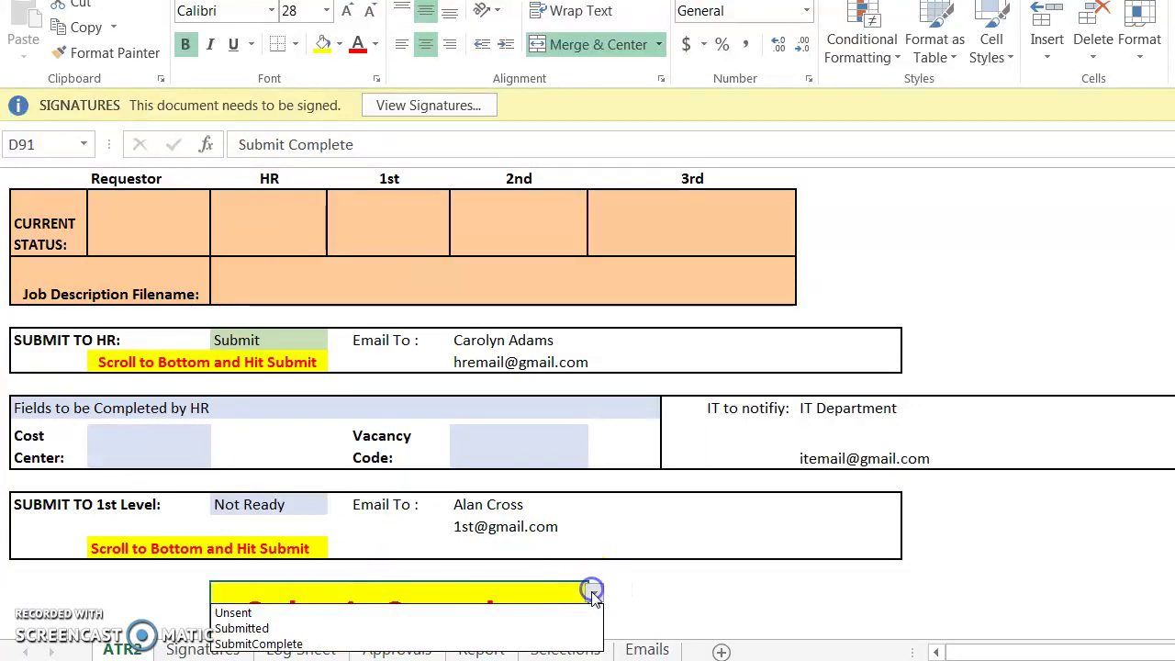
pyautogui.click(571, 628)
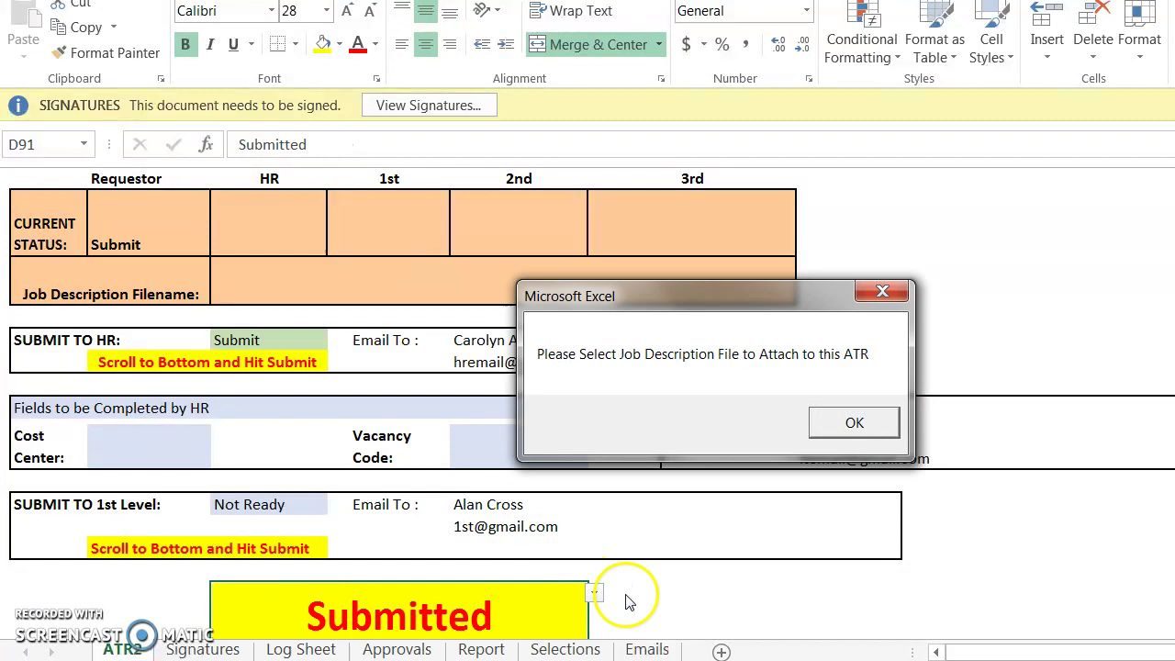
# - Attach the BINGO FITNESS PDF from the Bingo documents folder as the ATR's job description file
pyautogui.click(854, 423)
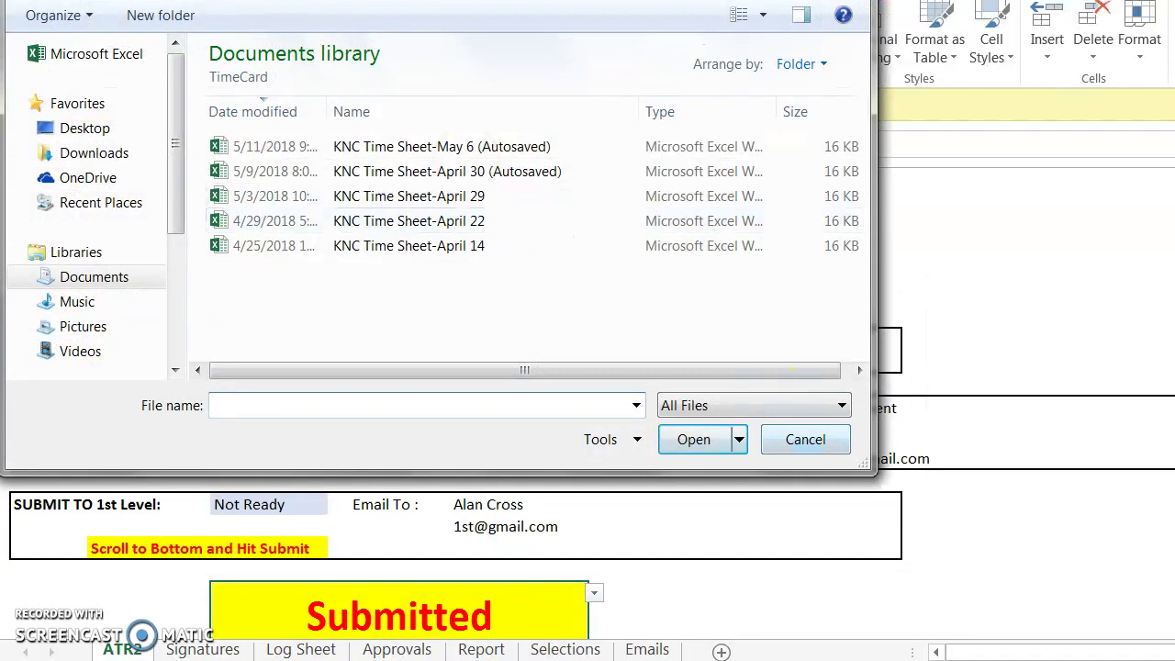
pyautogui.hotkey('alt', 'Up')
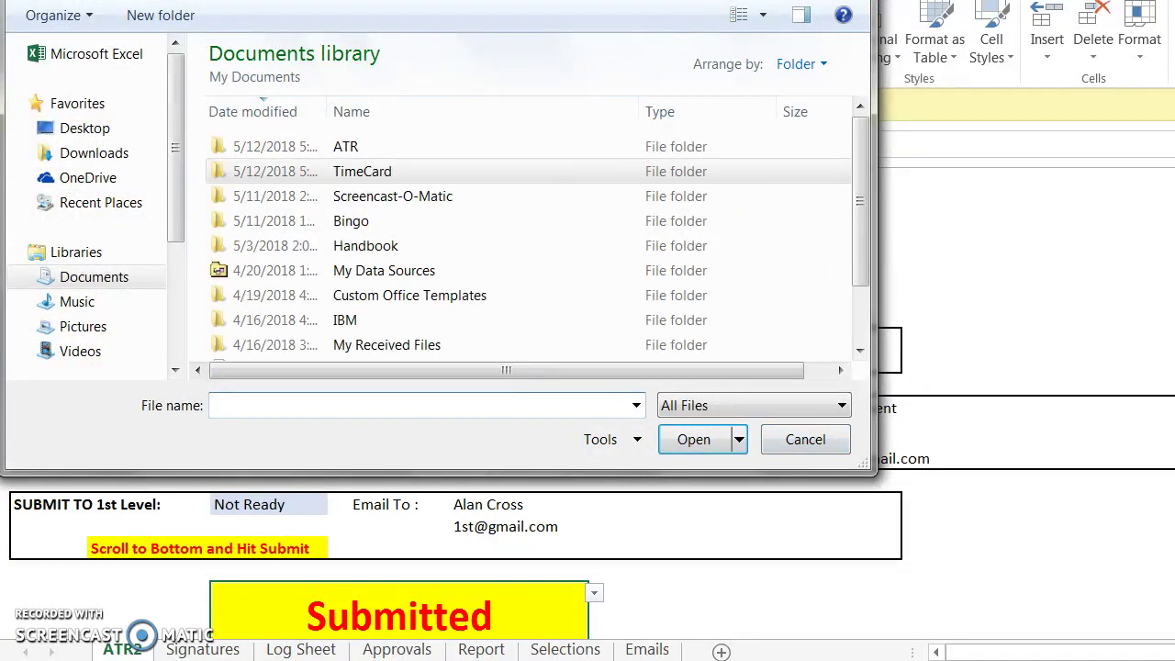
pyautogui.click(350, 223)
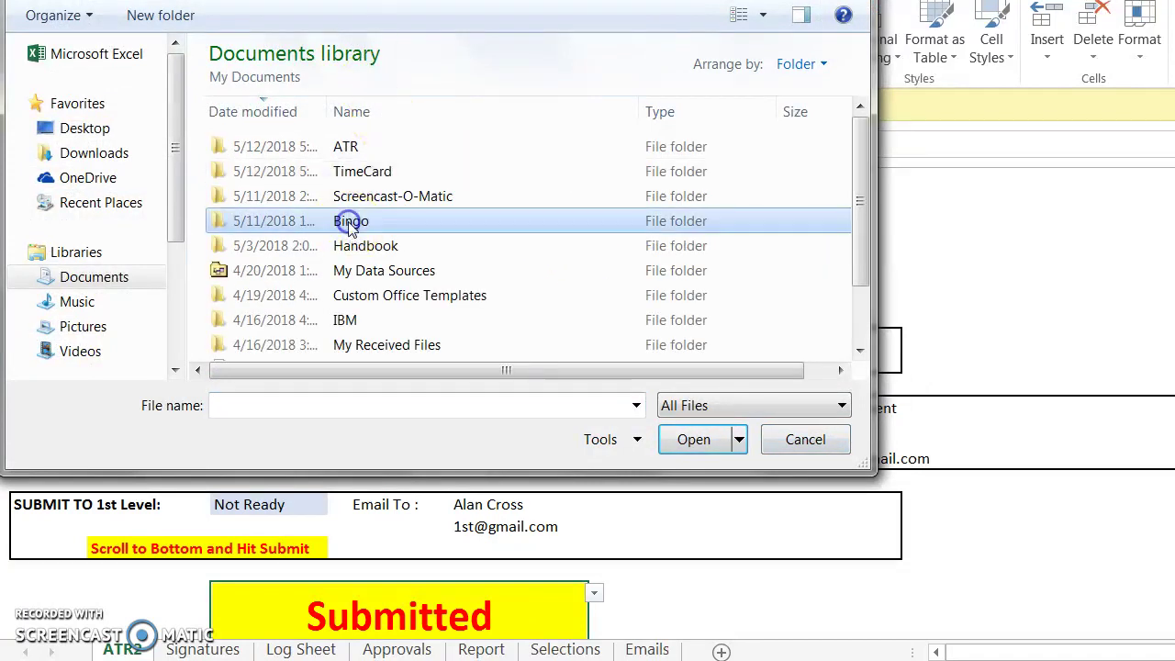
pyautogui.doubleClick(350, 222)
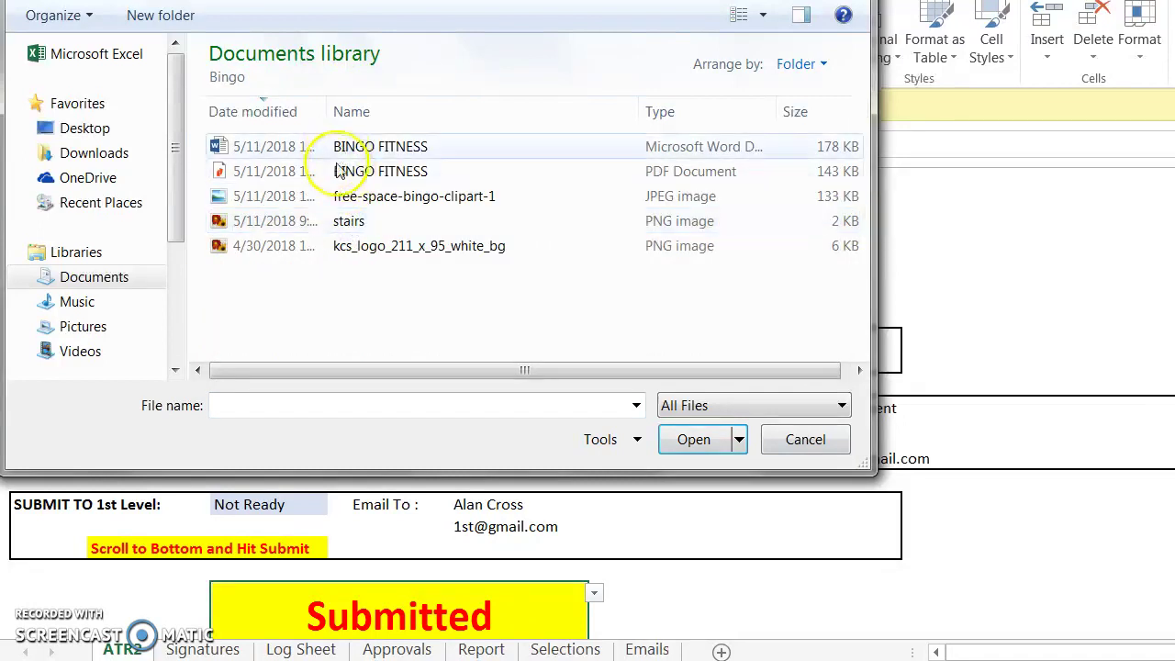
pyautogui.click(341, 178)
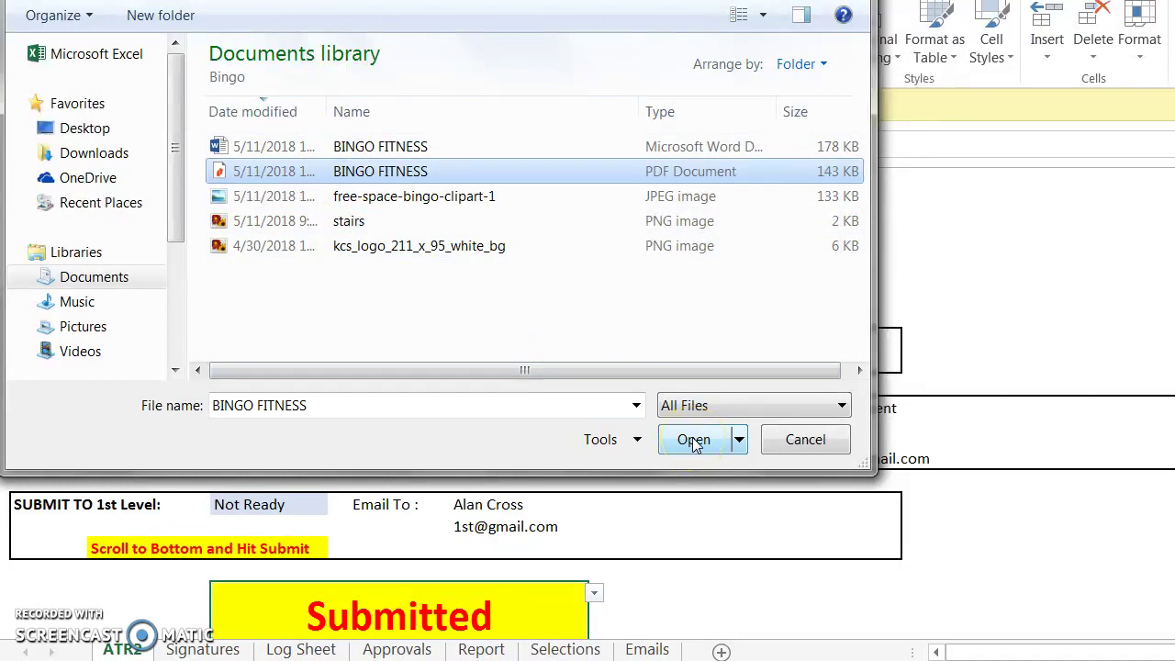
pyautogui.click(693, 441)
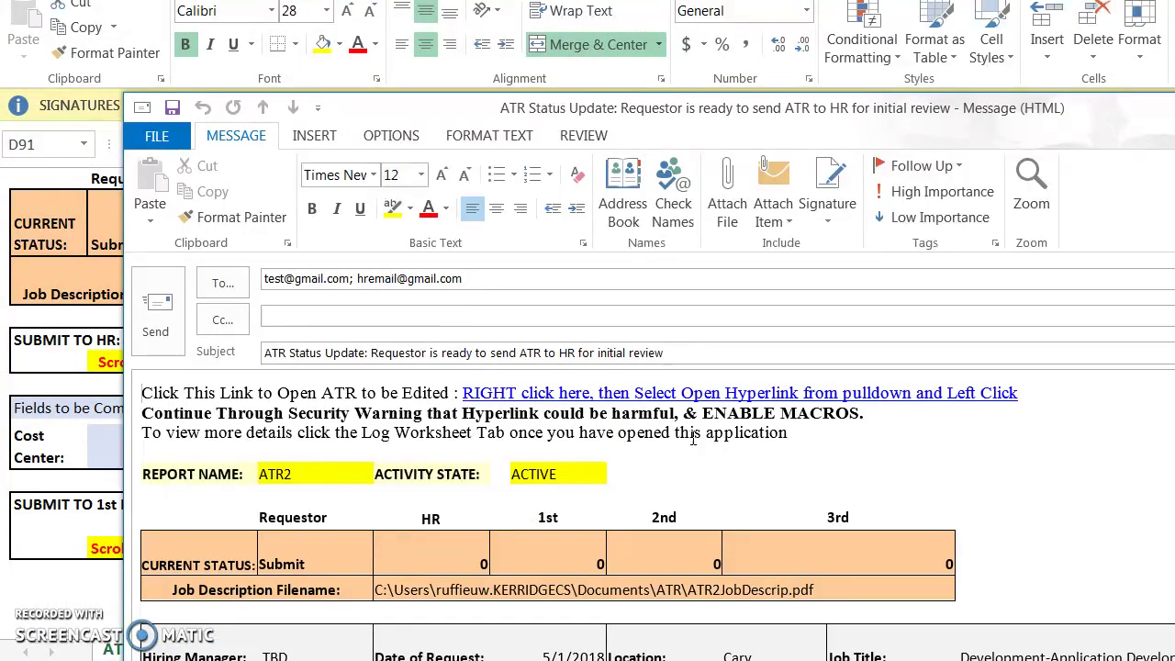
# - Check the recipients of the ATR status update email for HR and close the message without saving it
pyautogui.click(701, 618)
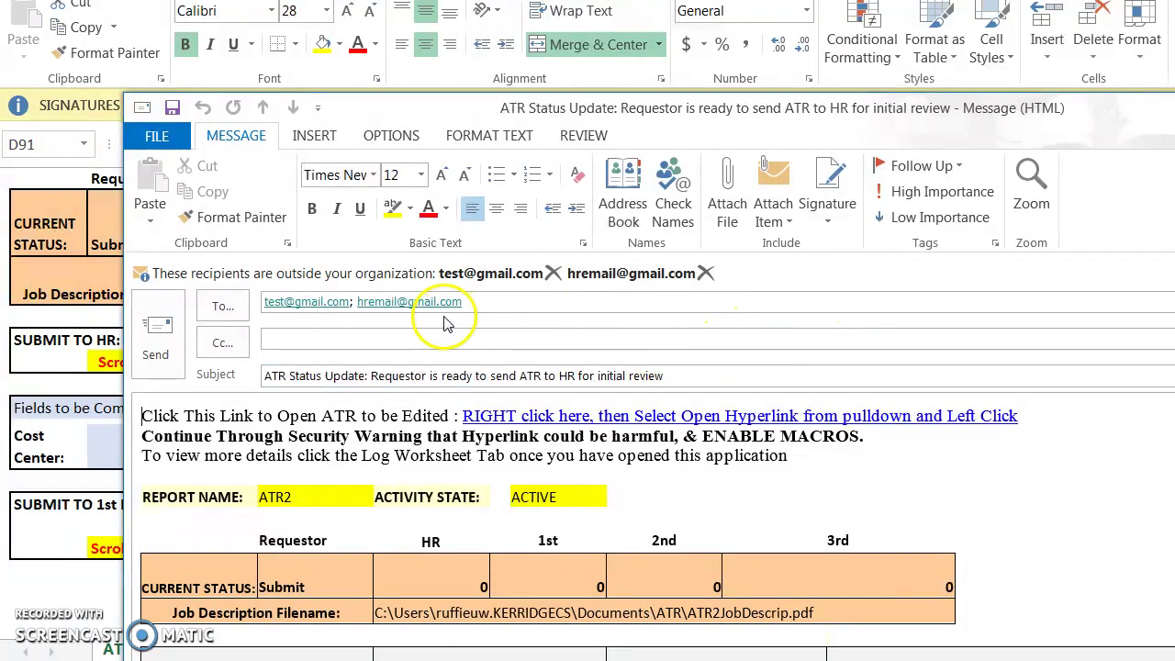
pyautogui.moveTo(406, 306)
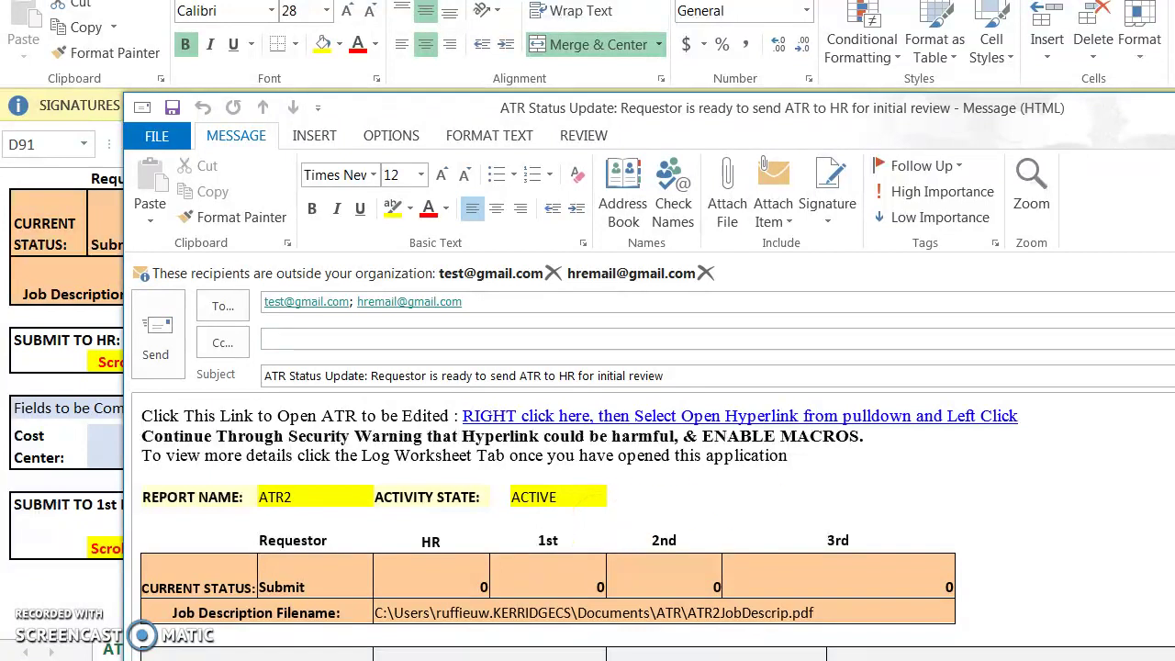
pyautogui.press('Escape')
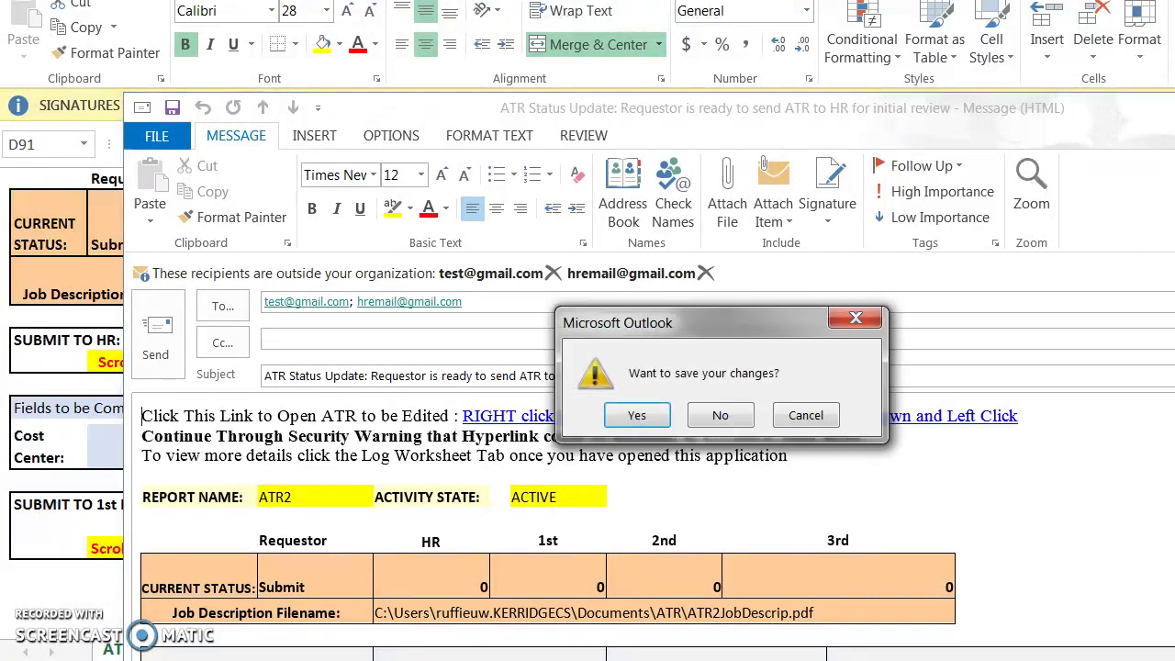
pyautogui.click(721, 415)
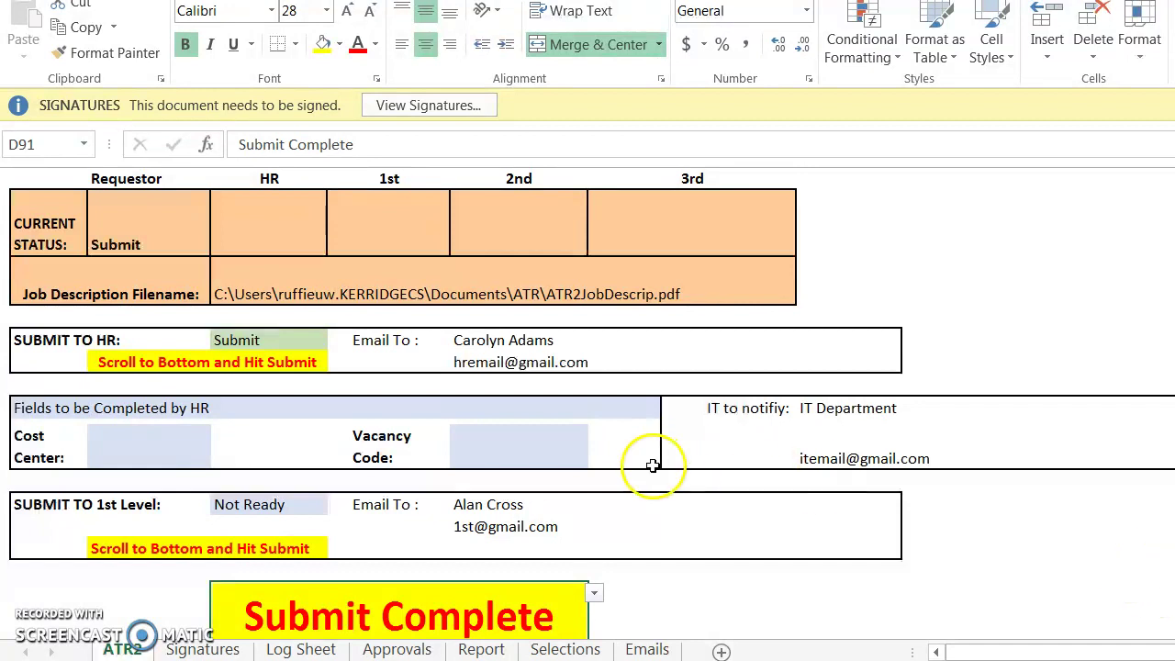
# - Set SUBMIT TO 1st Level to Submit and change the large yellow submission status cell to Submitted
pyautogui.click(261, 507)
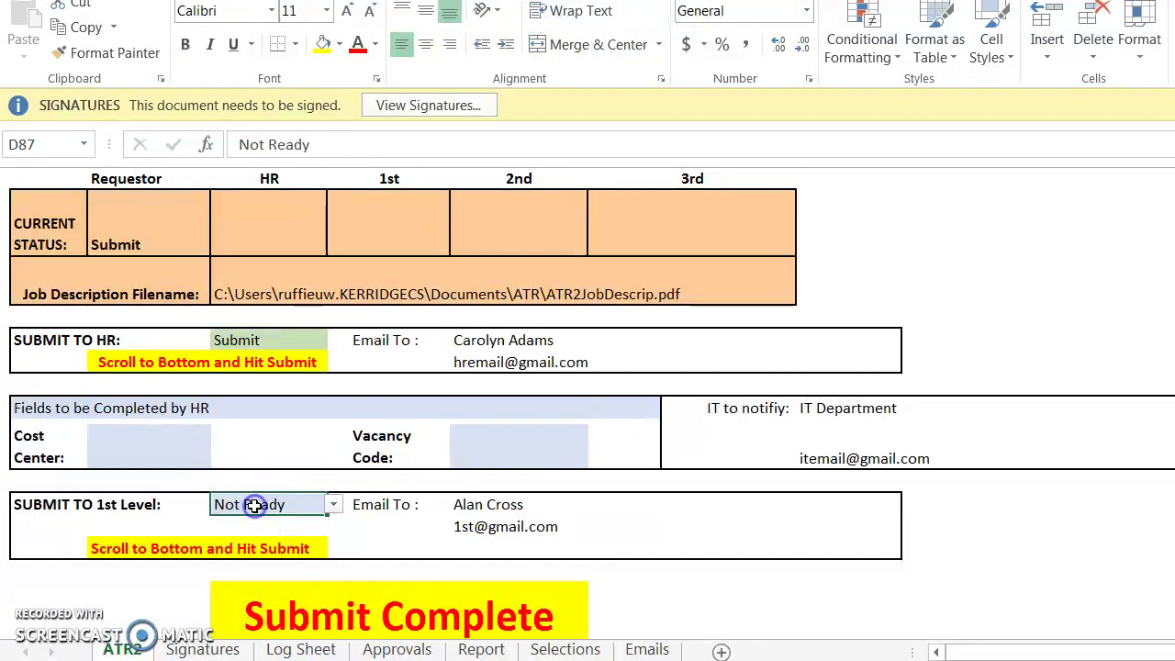
pyautogui.click(333, 504)
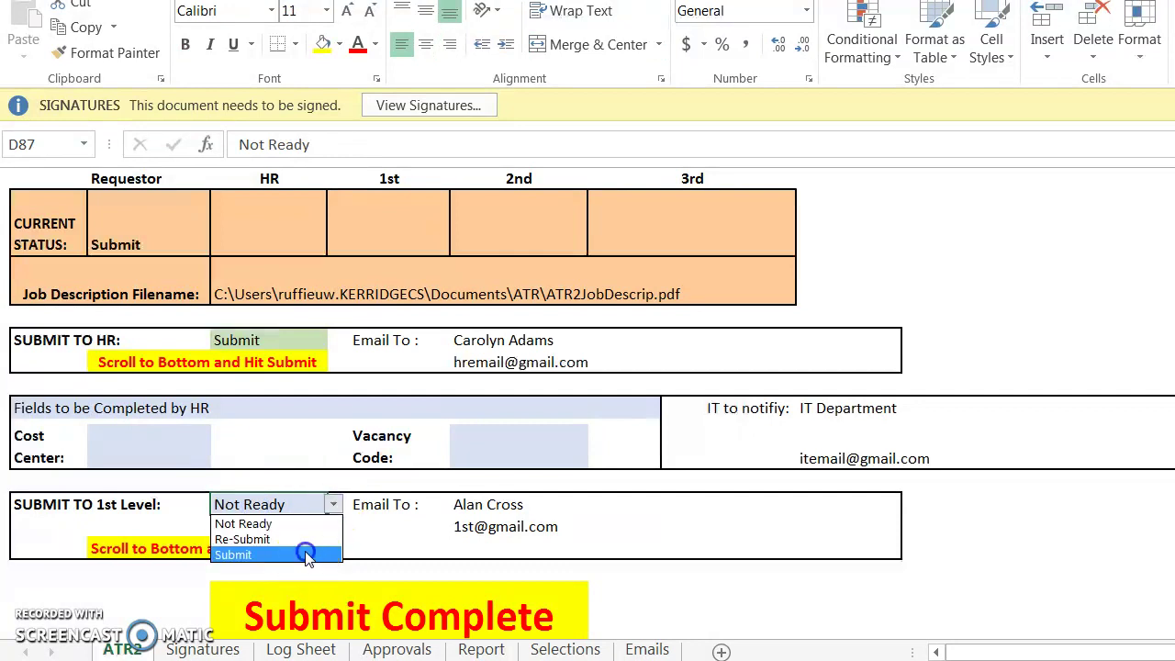
pyautogui.click(307, 554)
pyautogui.click(354, 611)
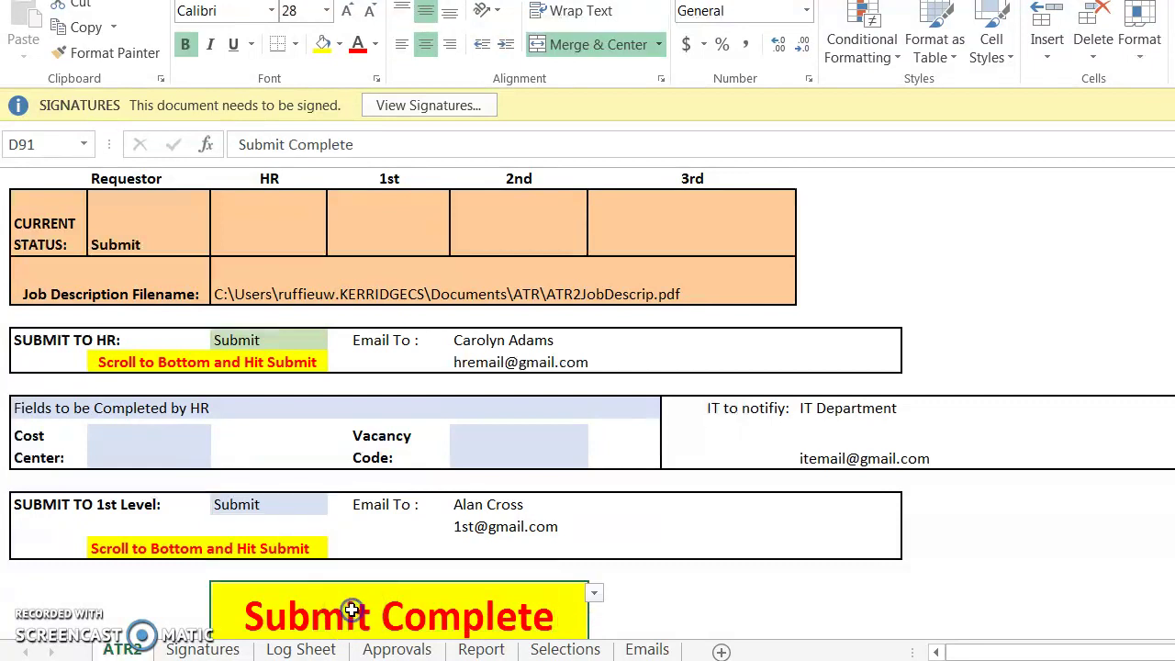
pyautogui.click(595, 595)
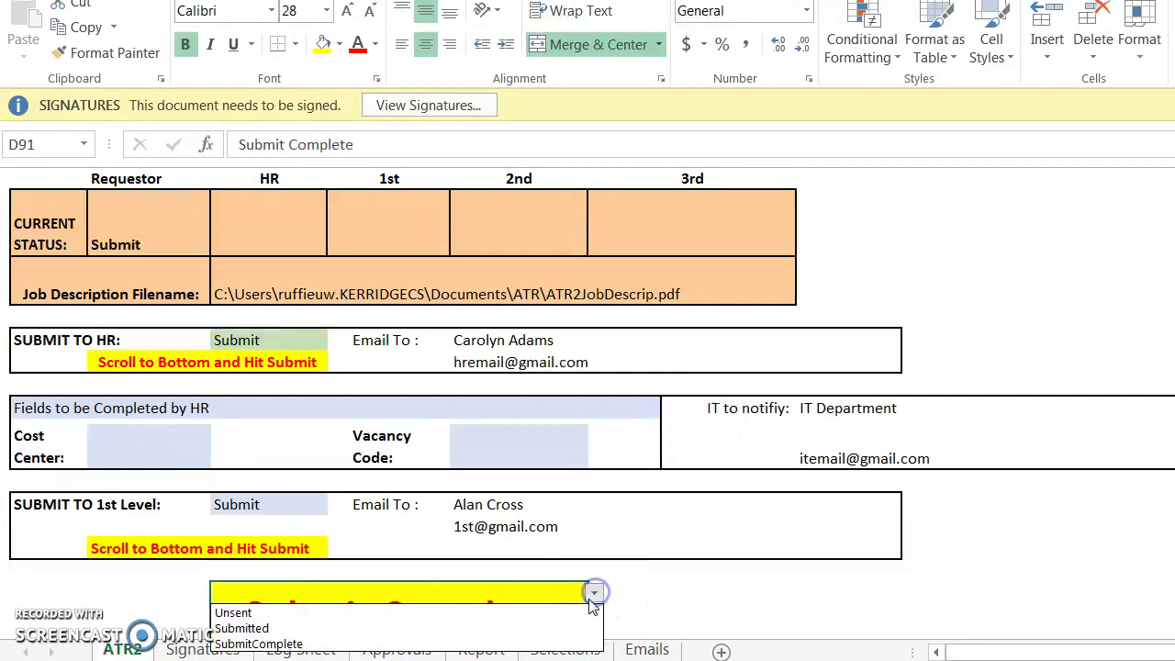
pyautogui.click(577, 629)
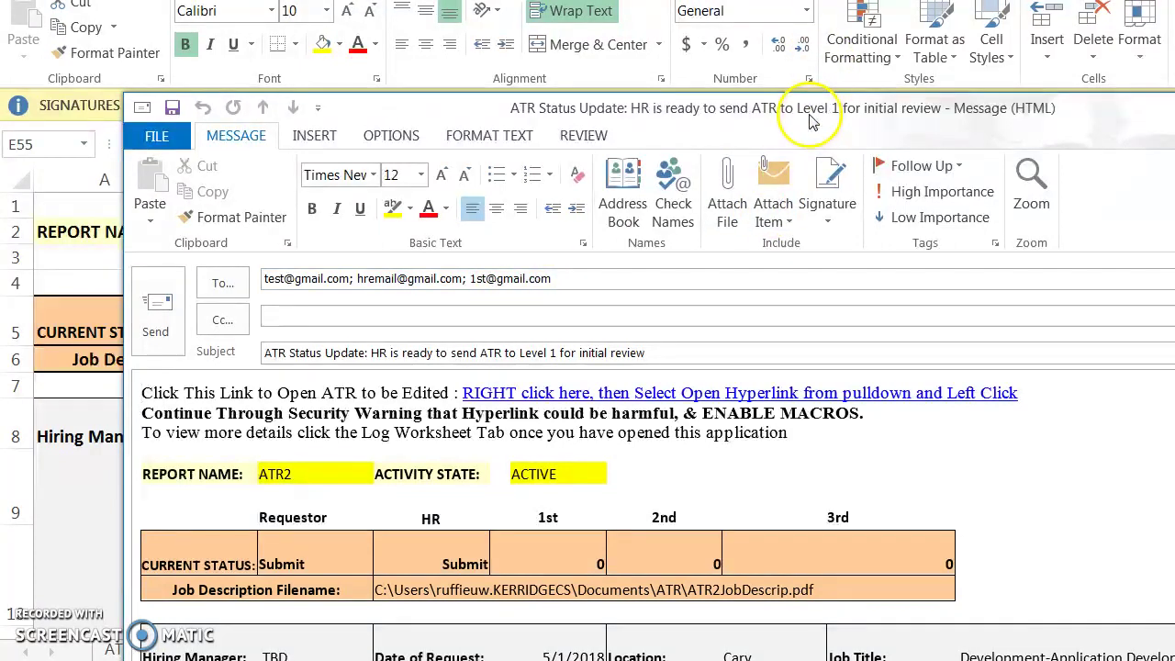
# - Read through the status update email for Level 1 down to its approval sections and close it without saving
pyautogui.moveTo(795, 104); pyautogui.dragTo(520, 0)
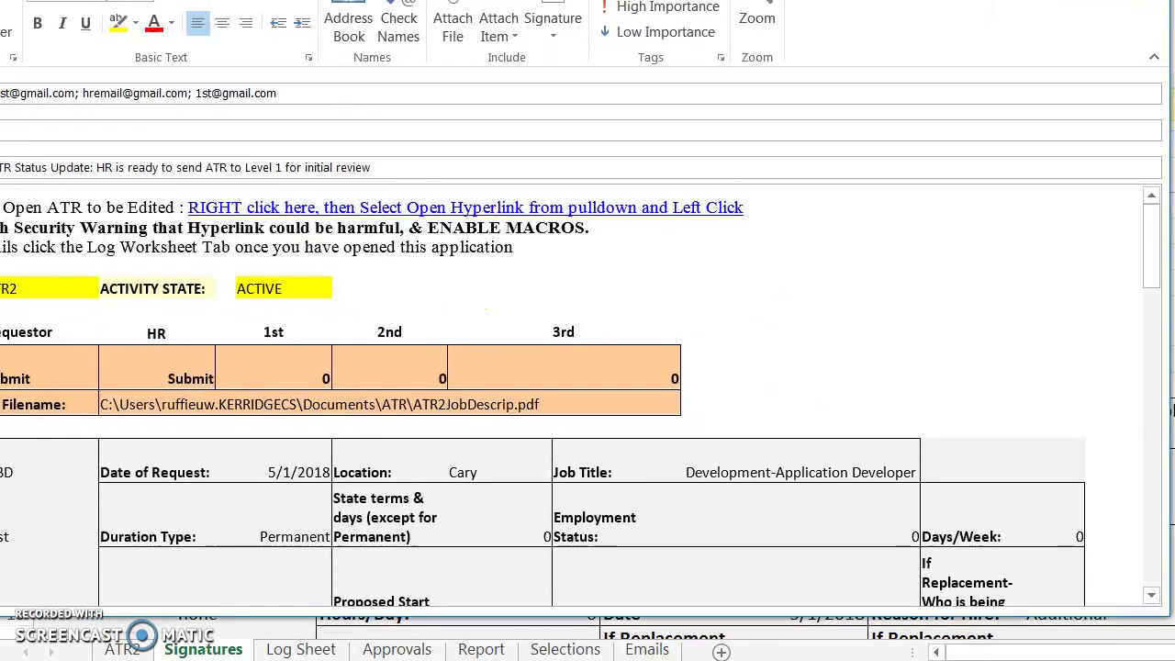
pyautogui.click(1151, 595)
pyautogui.moveTo(1151, 595); pyautogui.dragTo(1154, 601)
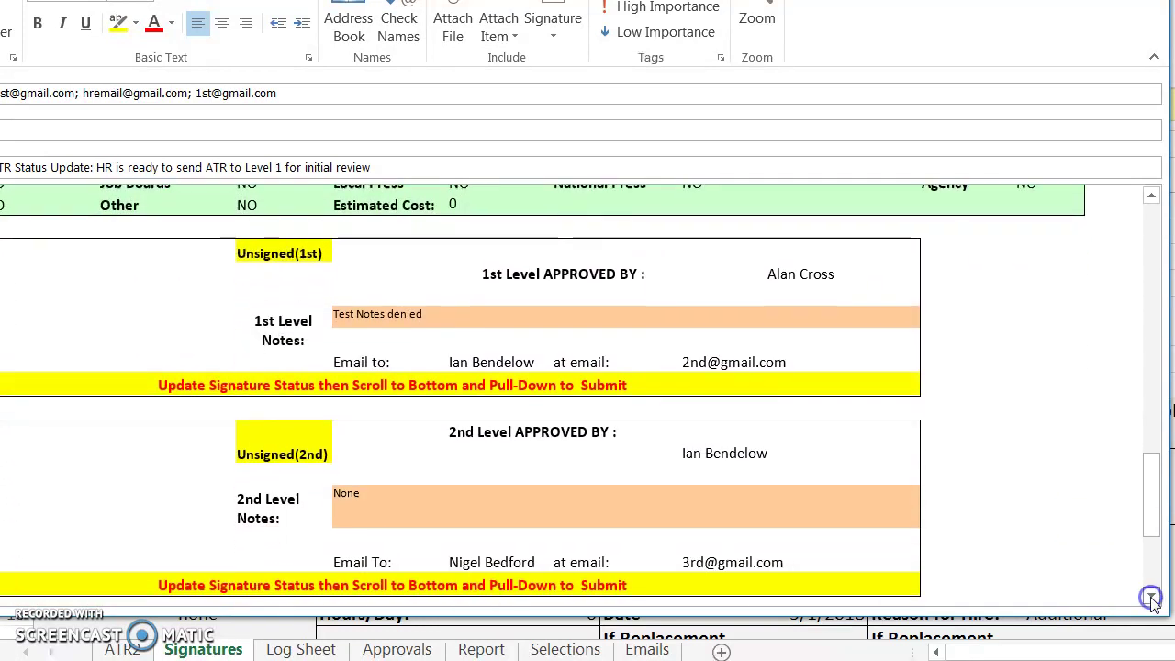
pyautogui.click(1151, 489)
pyautogui.moveTo(1151, 490); pyautogui.dragTo(1139, 195)
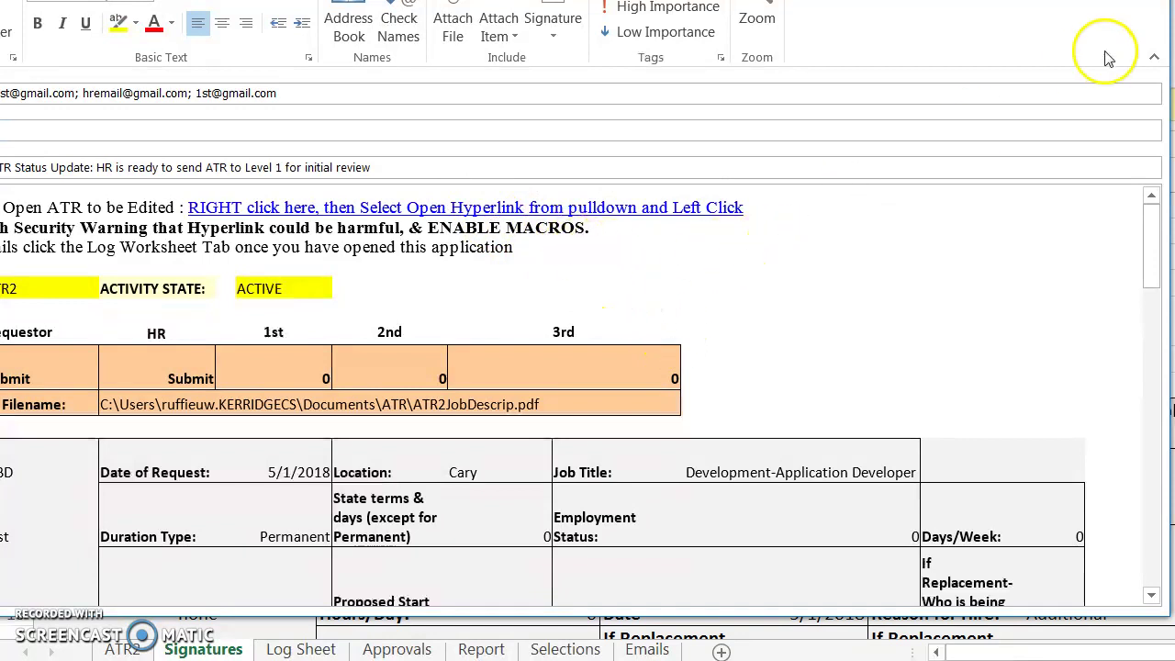
pyautogui.press('Escape')
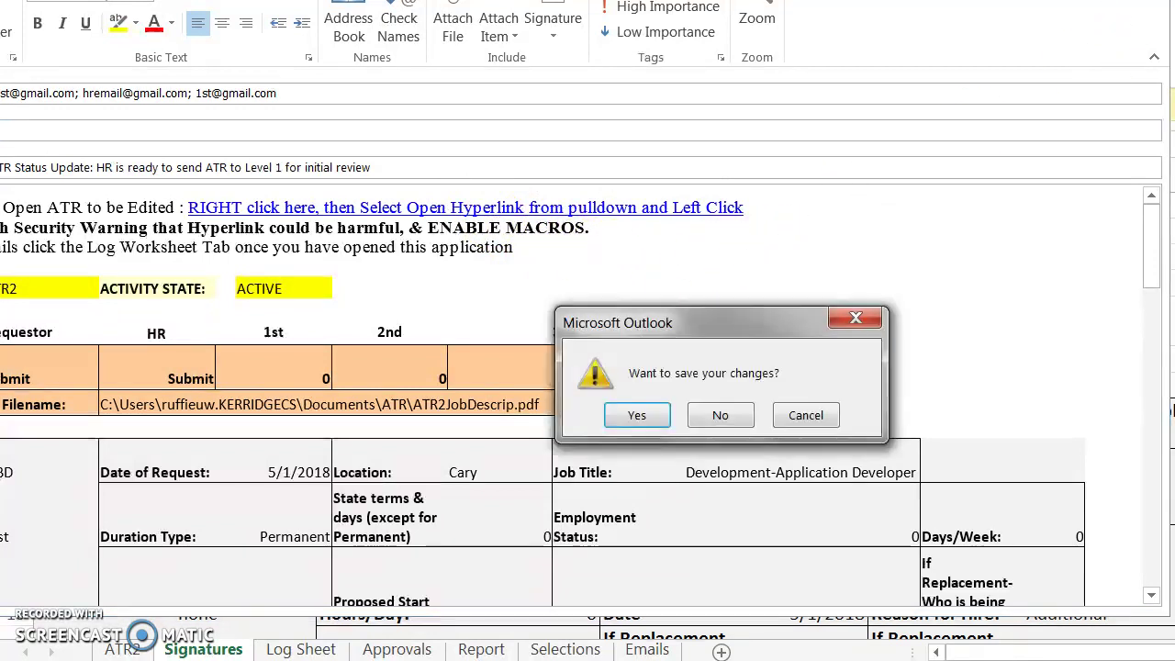
pyautogui.click(708, 414)
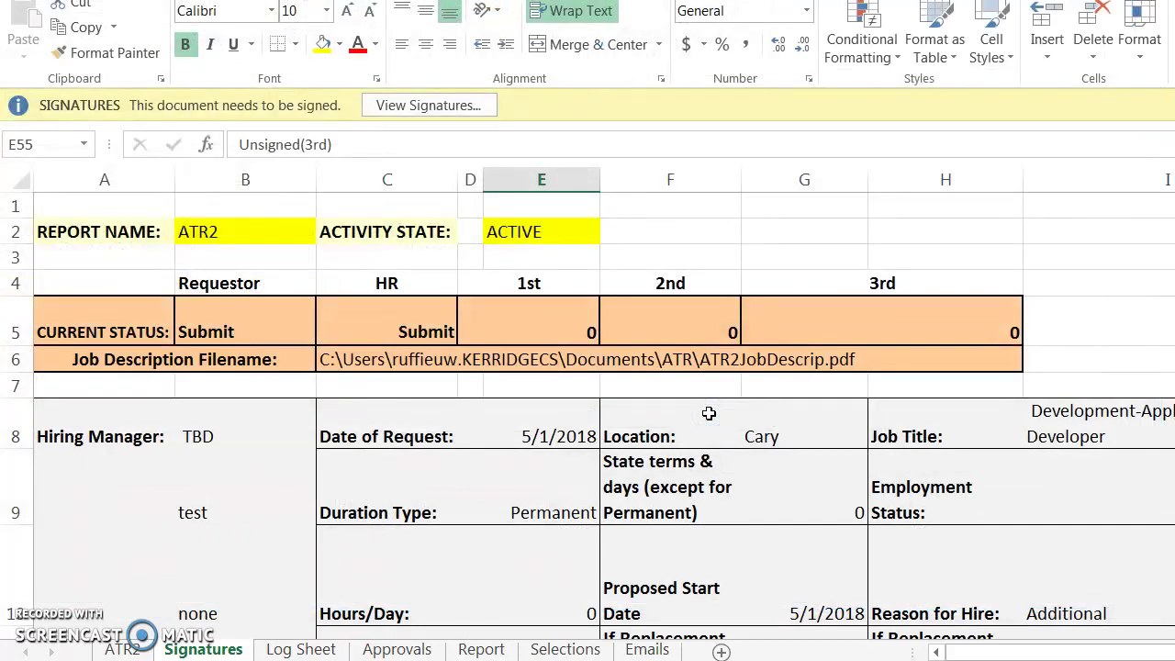
# - Set the 1st level manager's signature status on the Signatures sheet to Not Approved(1st)
pyautogui.click(737, 412)
pyautogui.click(145, 649)
pyautogui.scroll(-7, 588, 414)
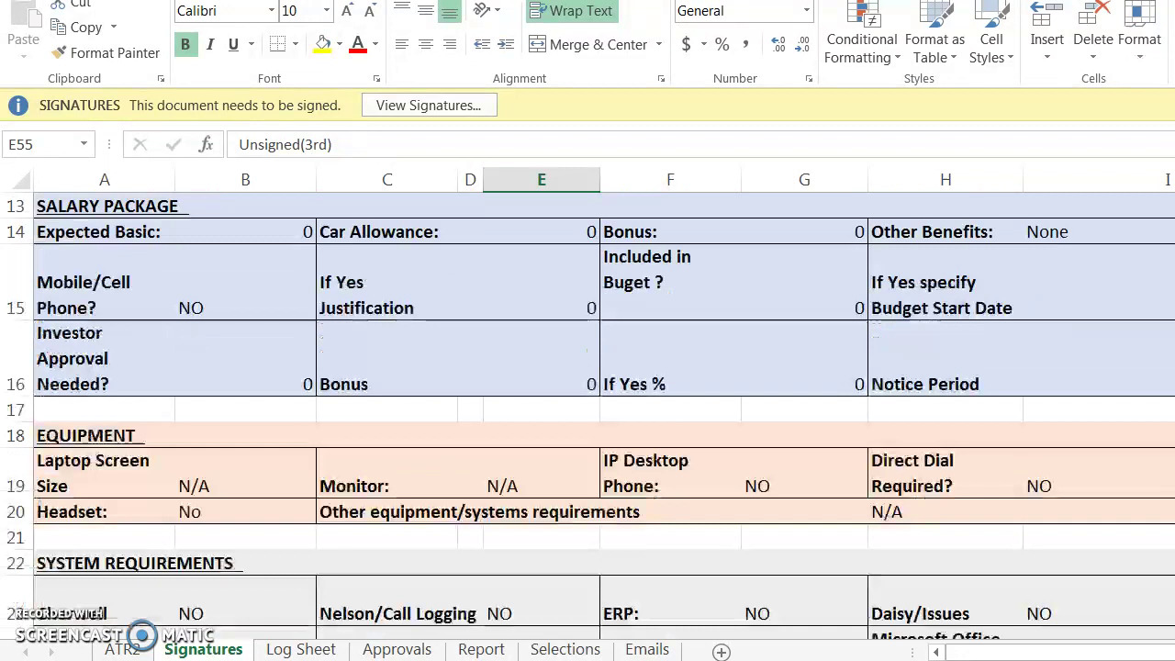
pyautogui.scroll(-4, 587, 413)
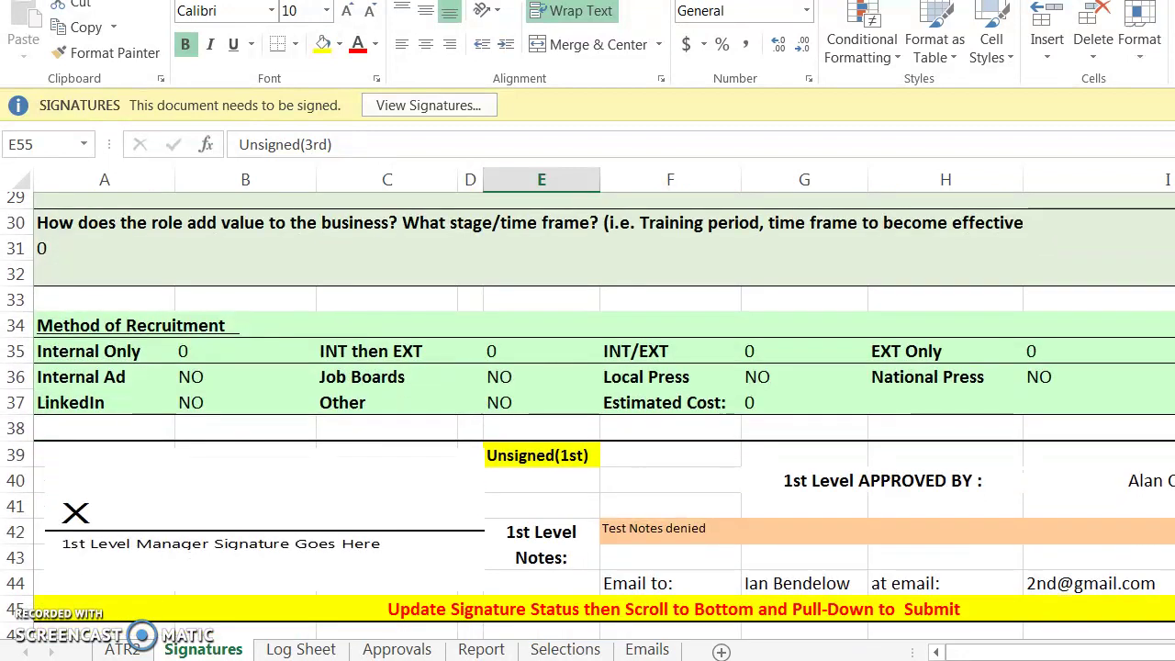
pyautogui.scroll(-3, 588, 413)
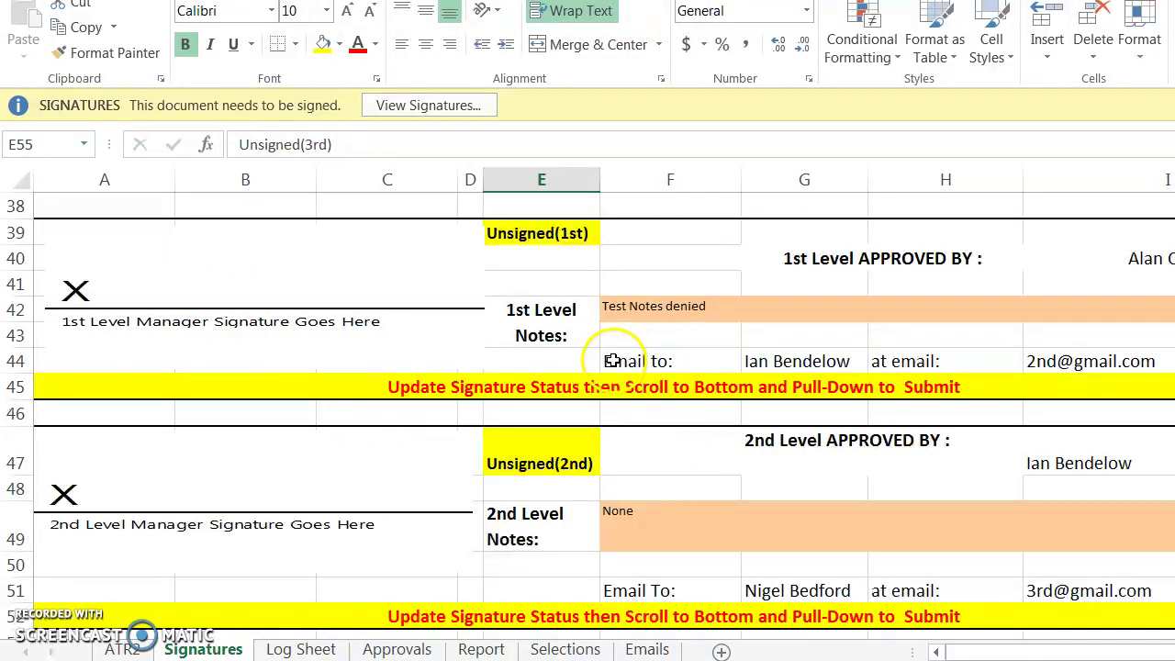
pyautogui.click(560, 234)
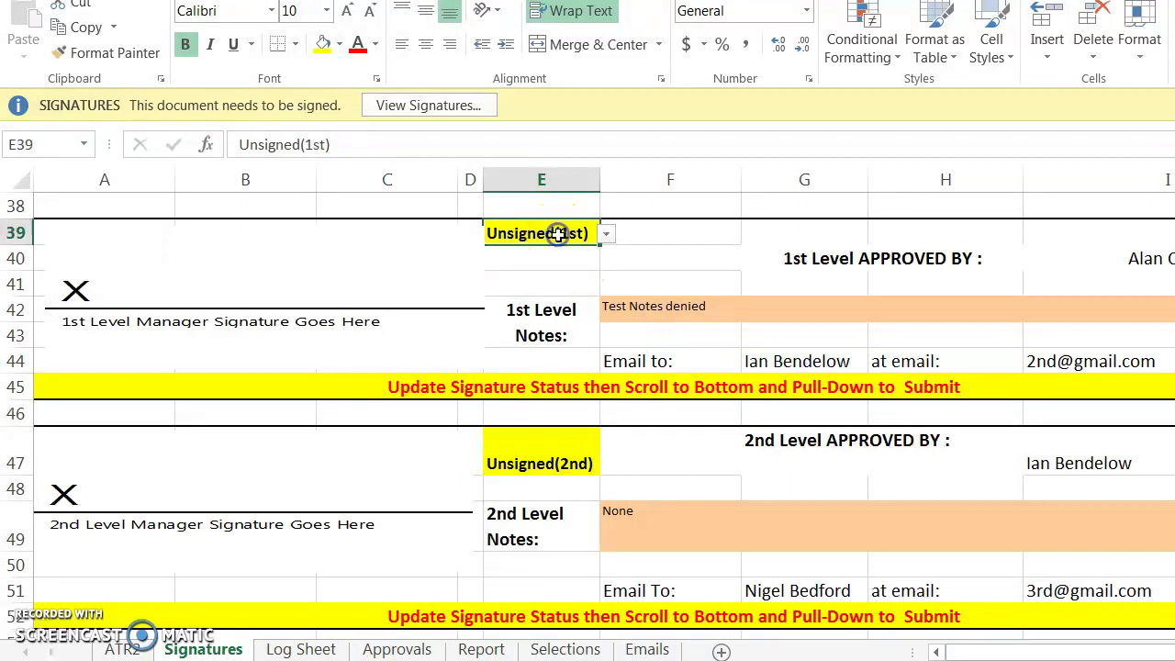
pyautogui.click(606, 235)
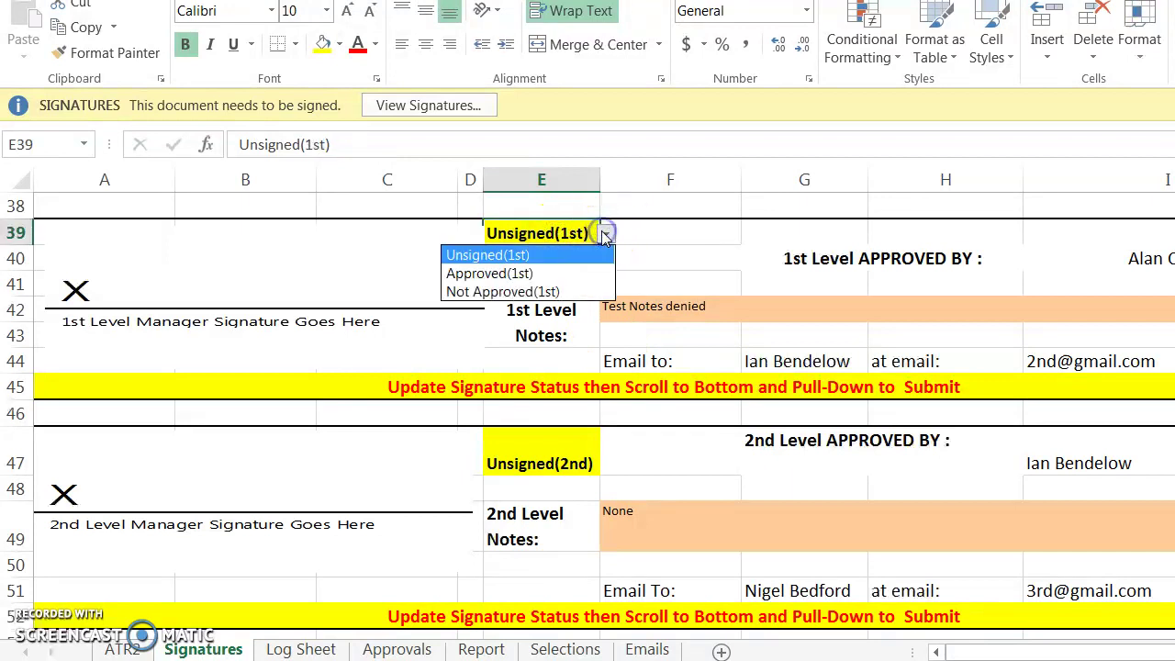
pyautogui.click(574, 294)
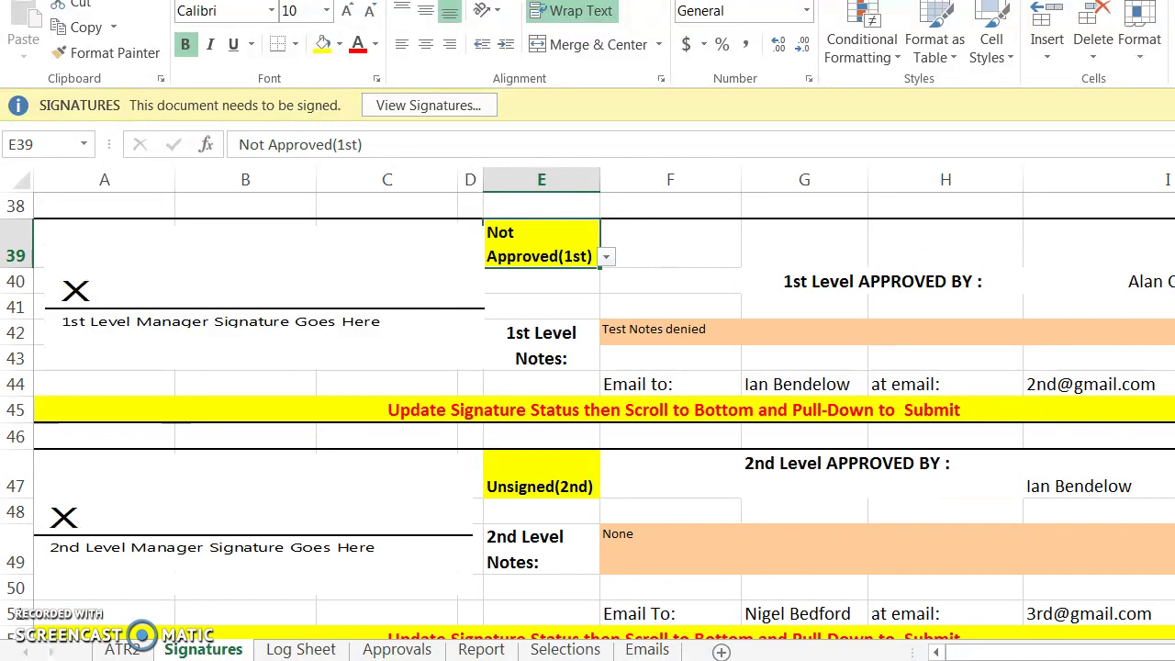
# - Change the large yellow submission status cell at the end of the Signatures sheet to Submitted
pyautogui.scroll(-4, 587, 413)
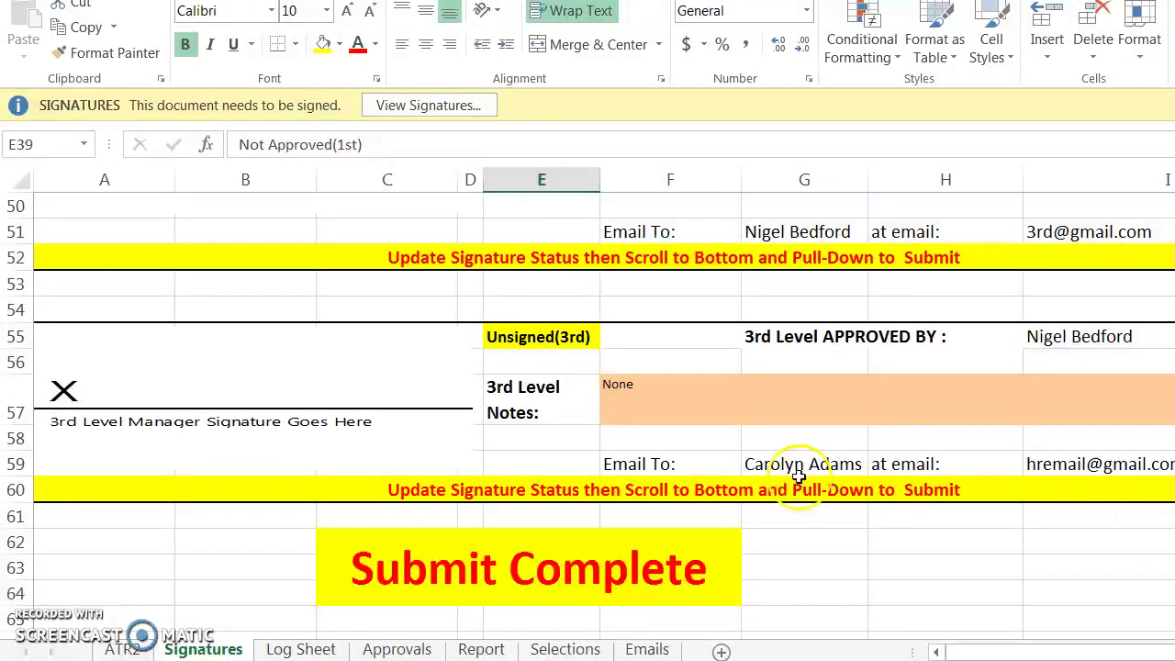
pyautogui.click(598, 576)
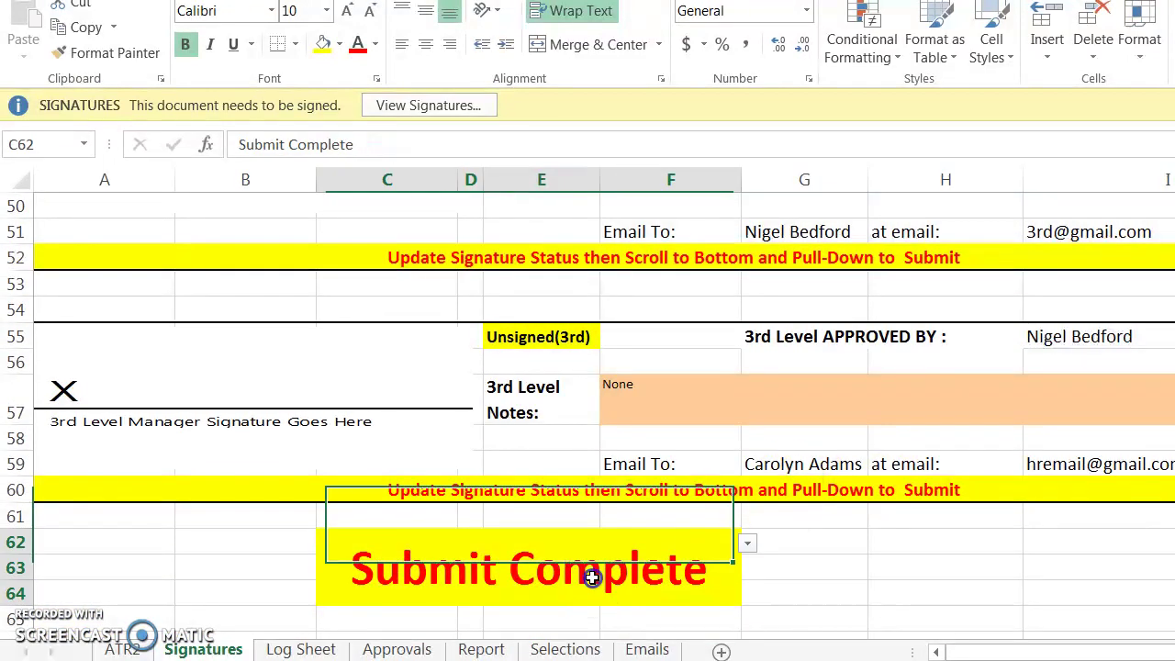
pyautogui.click(748, 545)
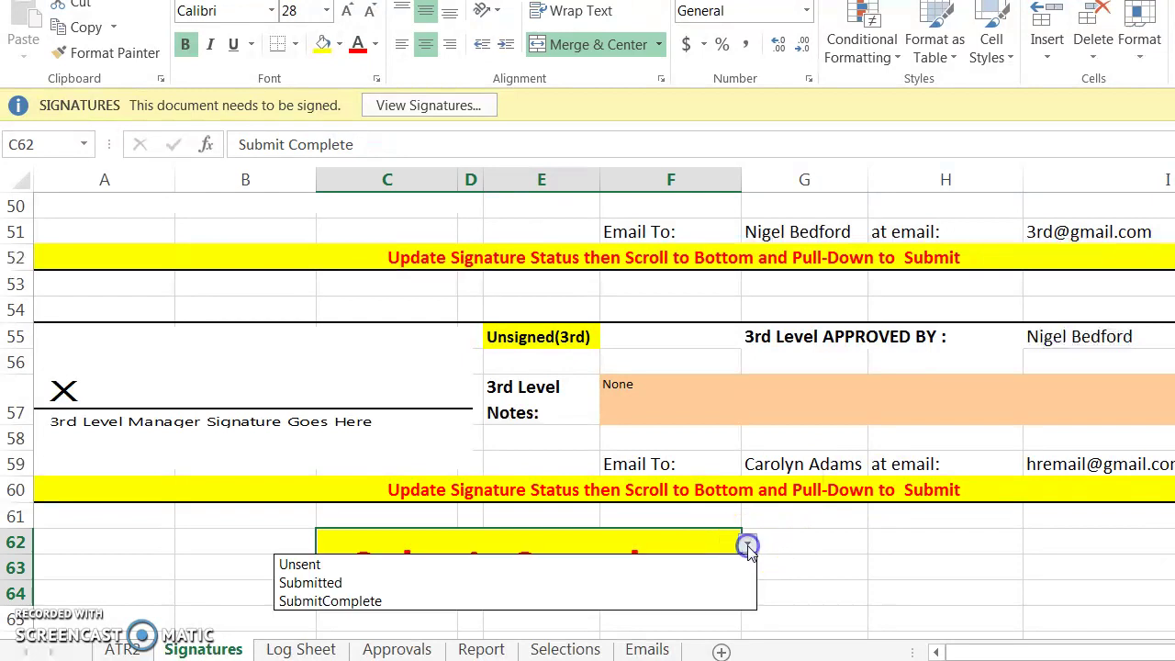
pyautogui.click(689, 584)
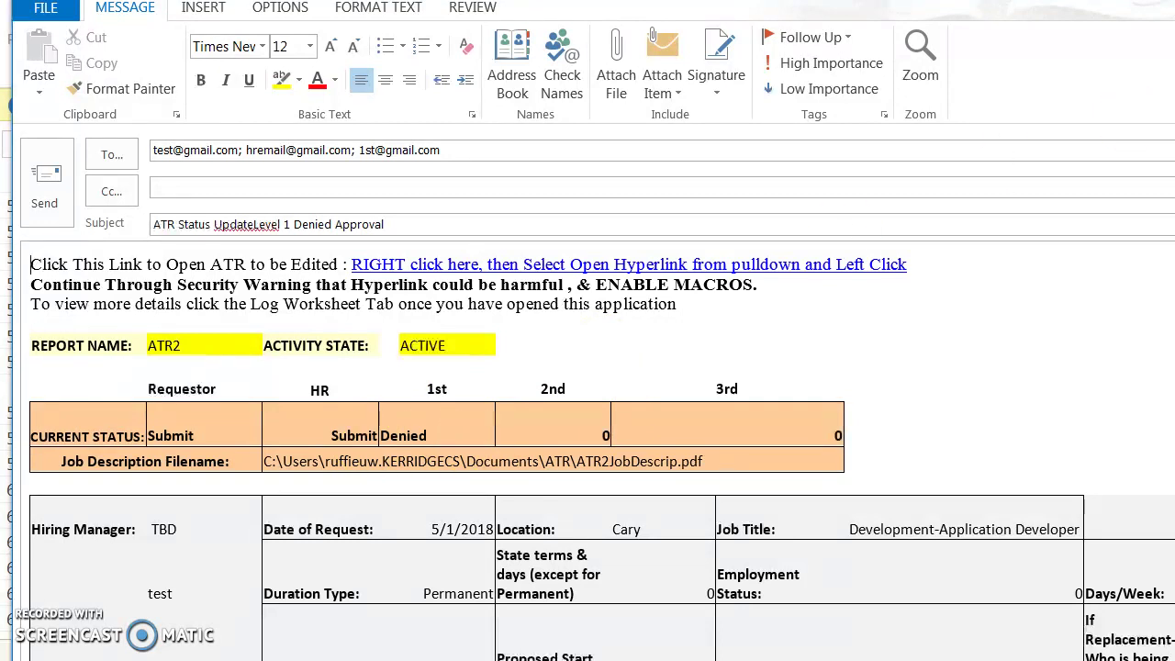
# - Close the Level 1 denial email without saving it and dismiss the submission message
pyautogui.press('Escape')
pyautogui.click(720, 418)
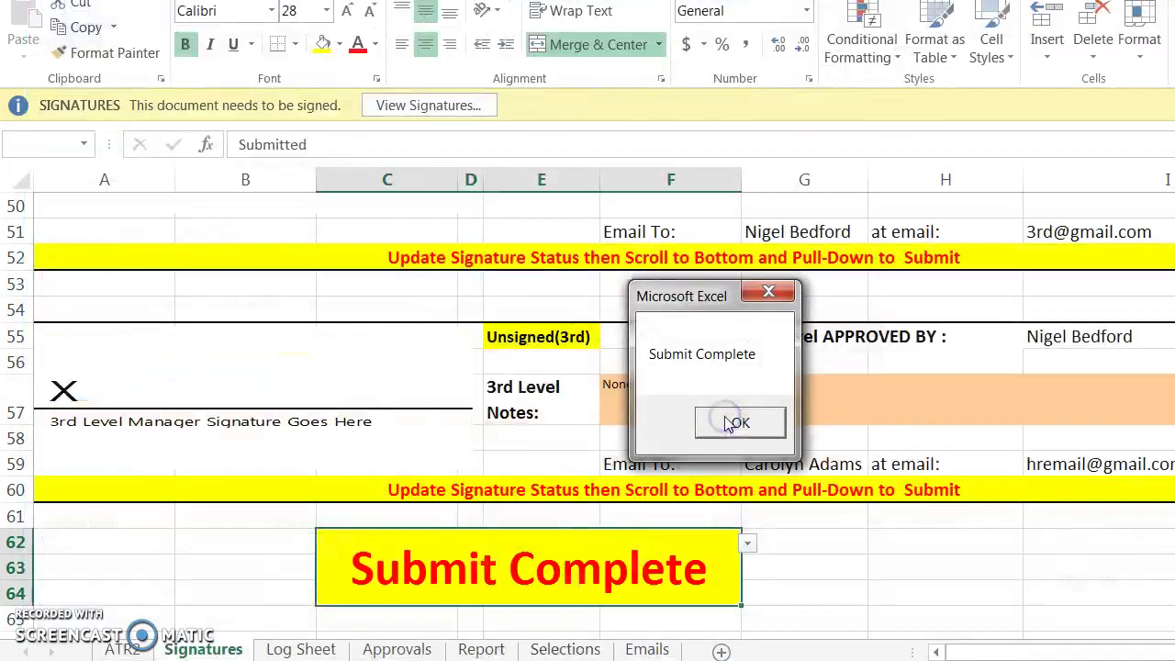
pyautogui.click(728, 423)
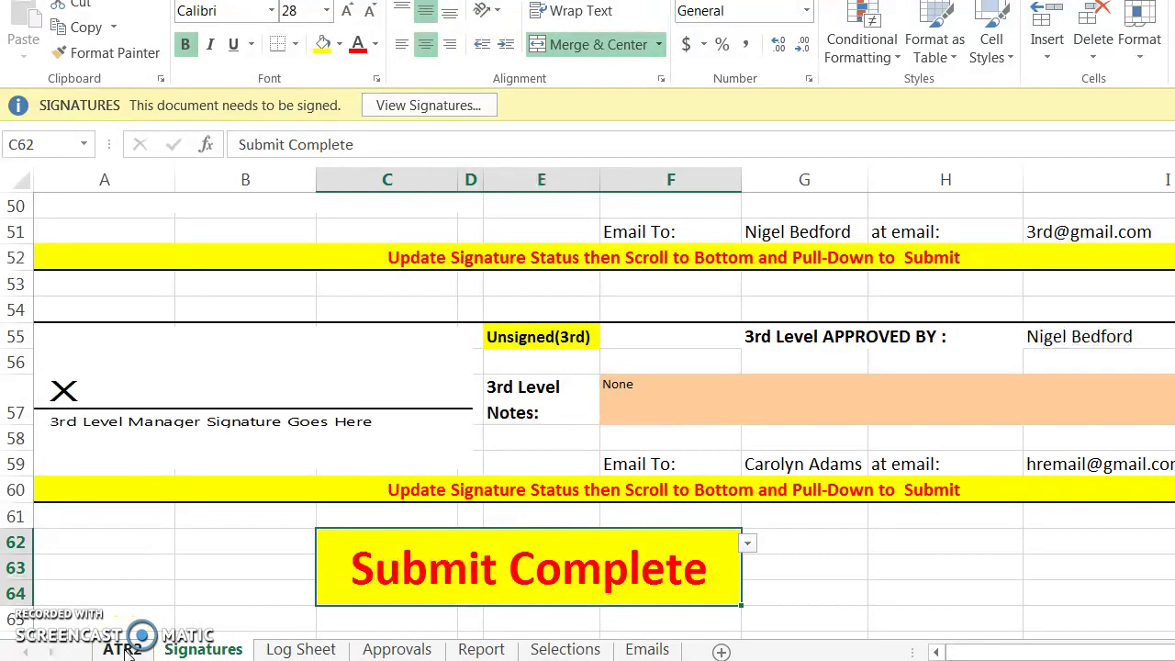
# - Set the Submit to HR status on the ATR2 sheet to Re-Submit
pyautogui.click(122, 649)
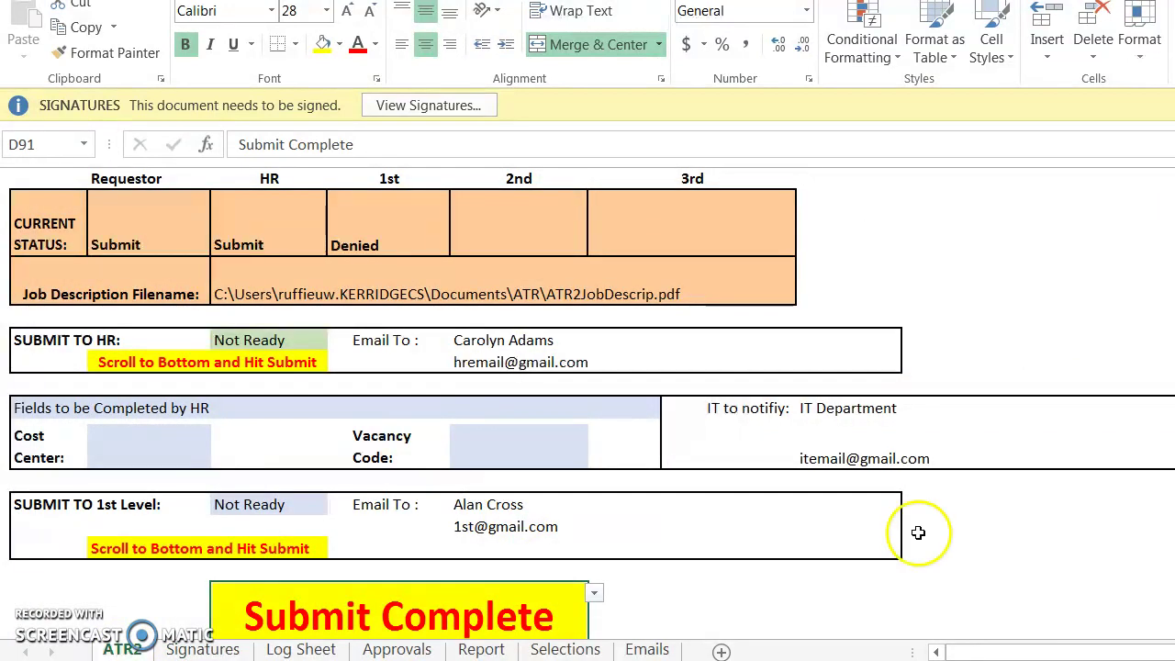
pyautogui.click(276, 342)
pyautogui.click(309, 396)
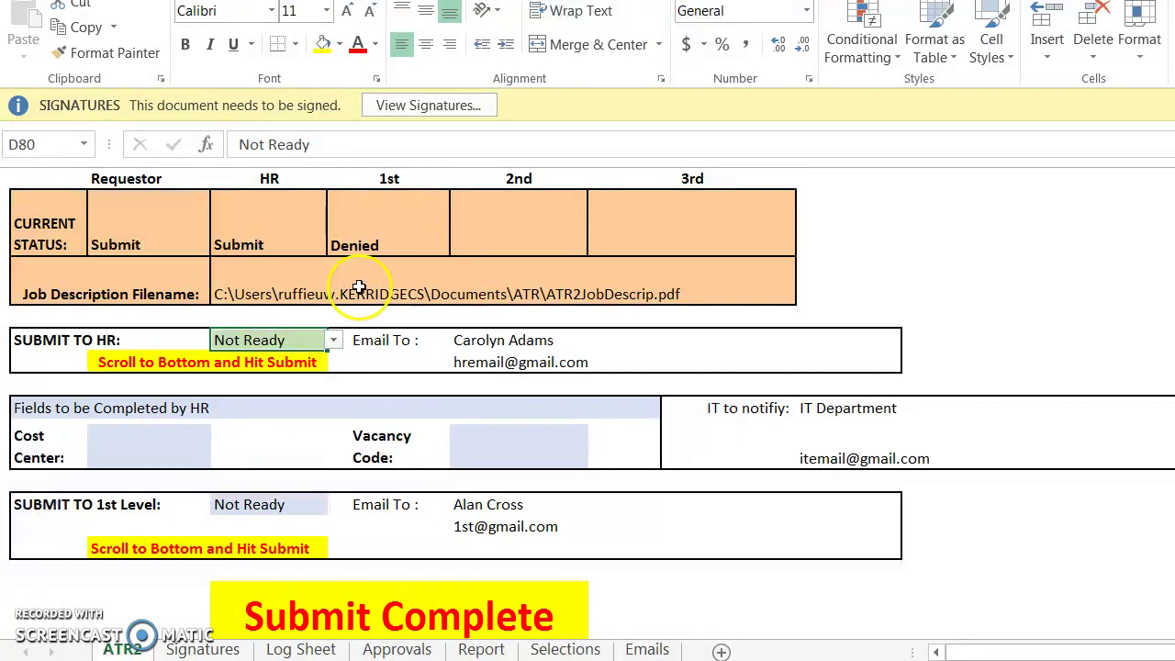
pyautogui.click(334, 340)
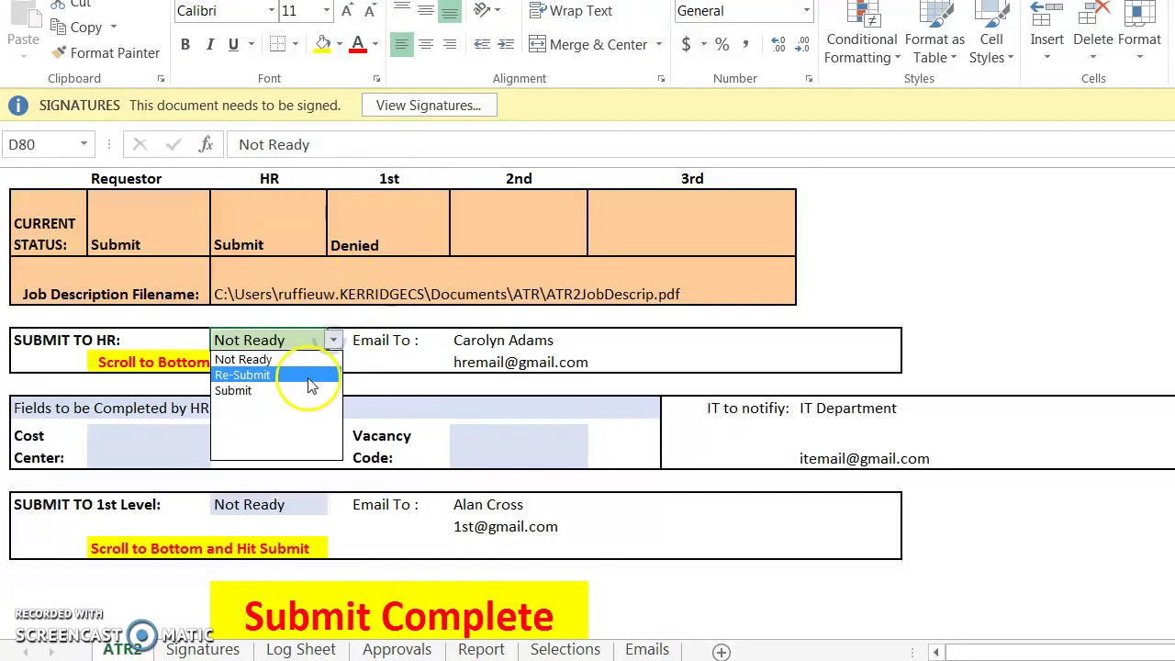
pyautogui.click(302, 377)
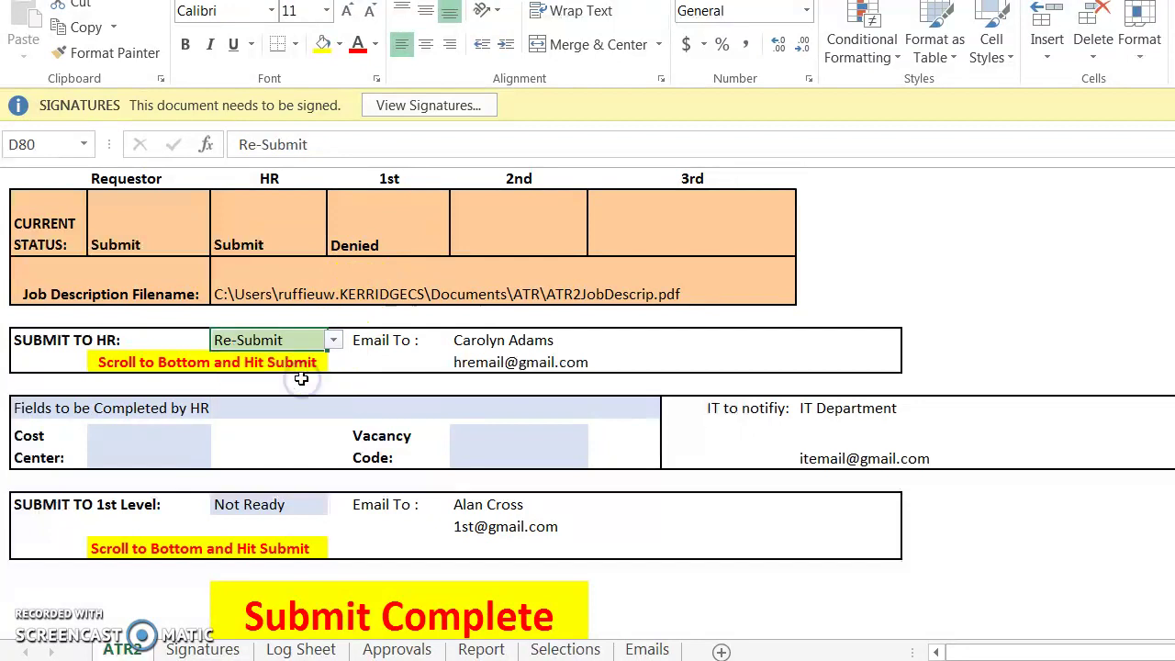
# - Change the large yellow submission status cell at the end of the ATR2 sheet to Submitted
pyautogui.click(483, 613)
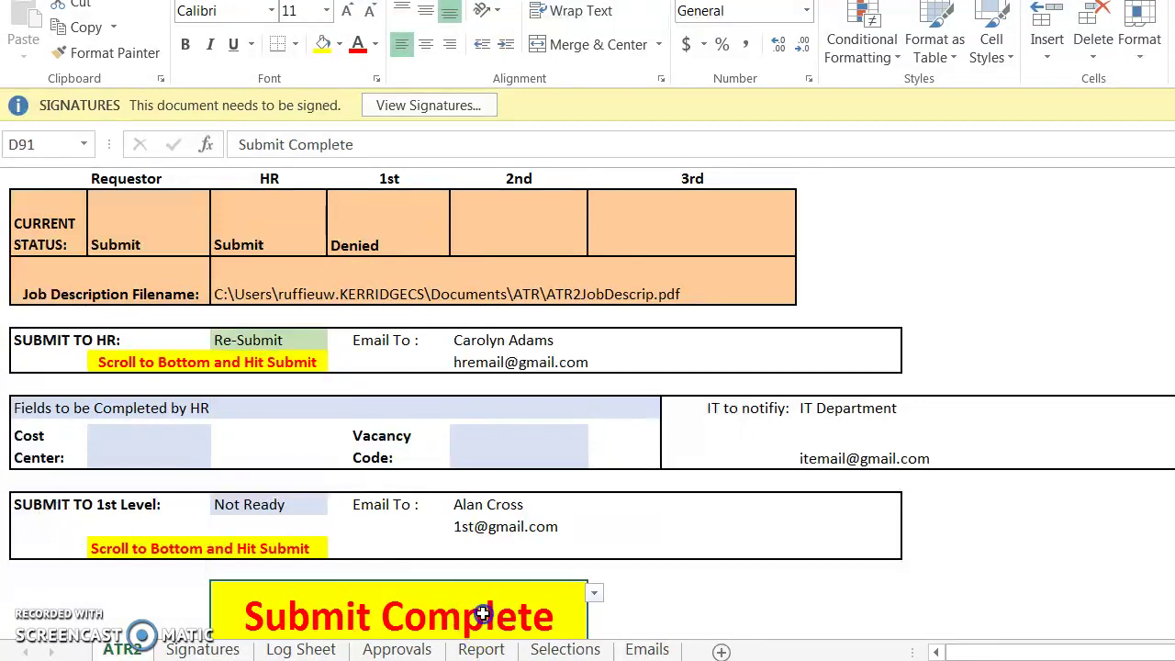
pyautogui.click(595, 595)
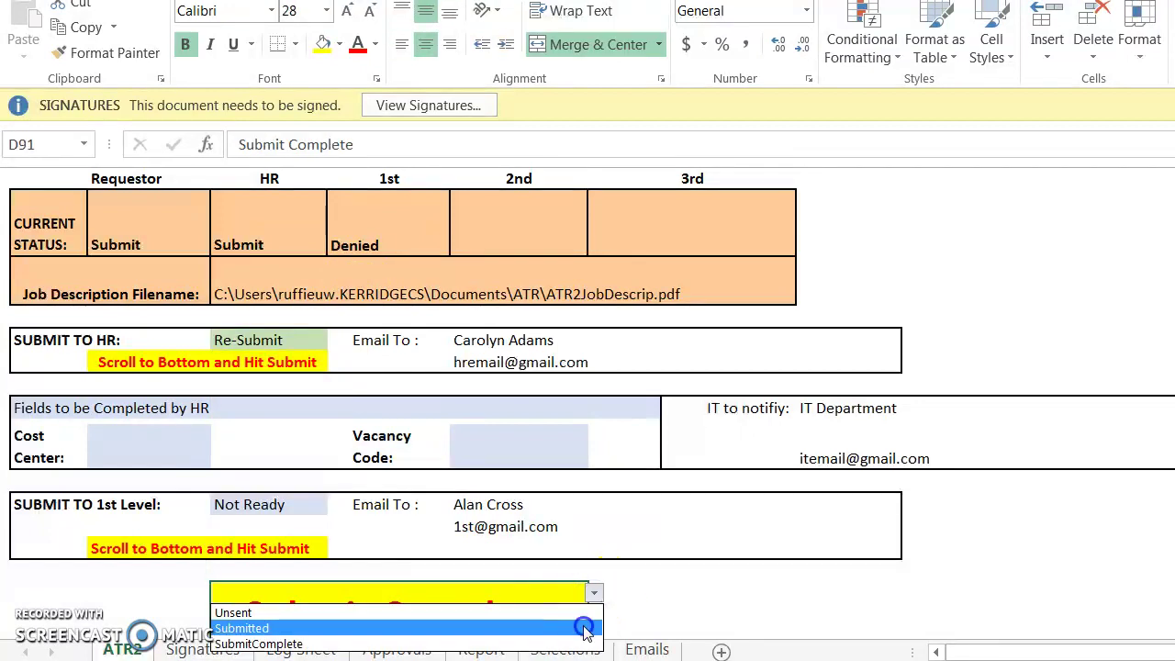
pyautogui.click(584, 629)
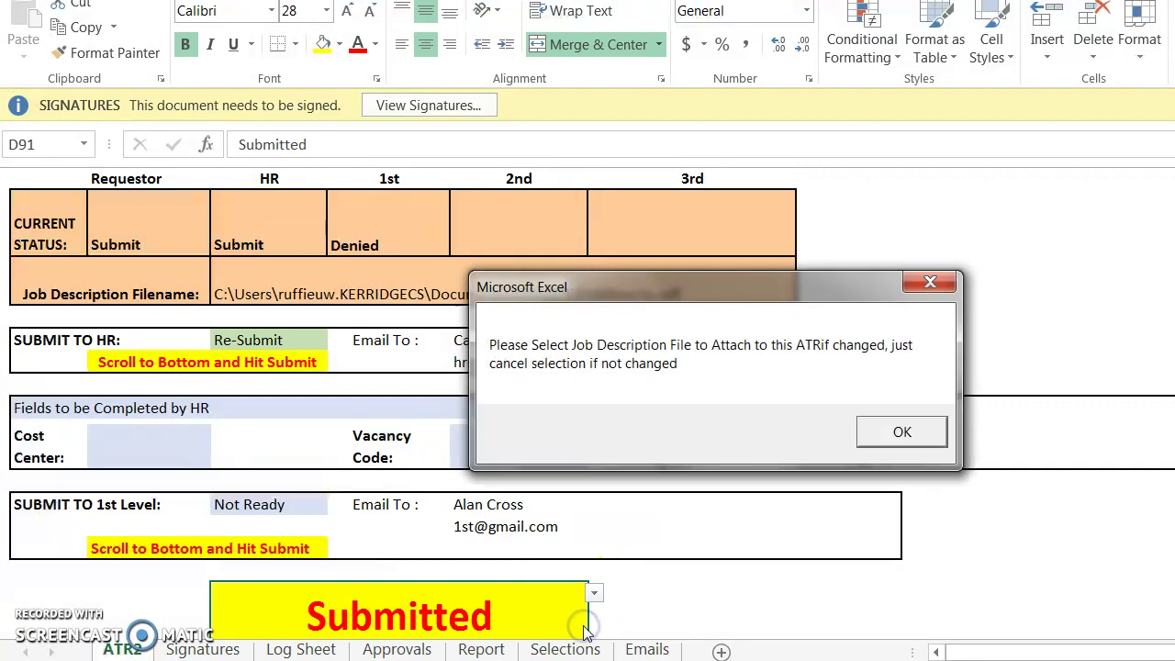
# - Keep the current job description file by cancelling the file selection, and close the HR resubmit review email without saving it
pyautogui.click(889, 435)
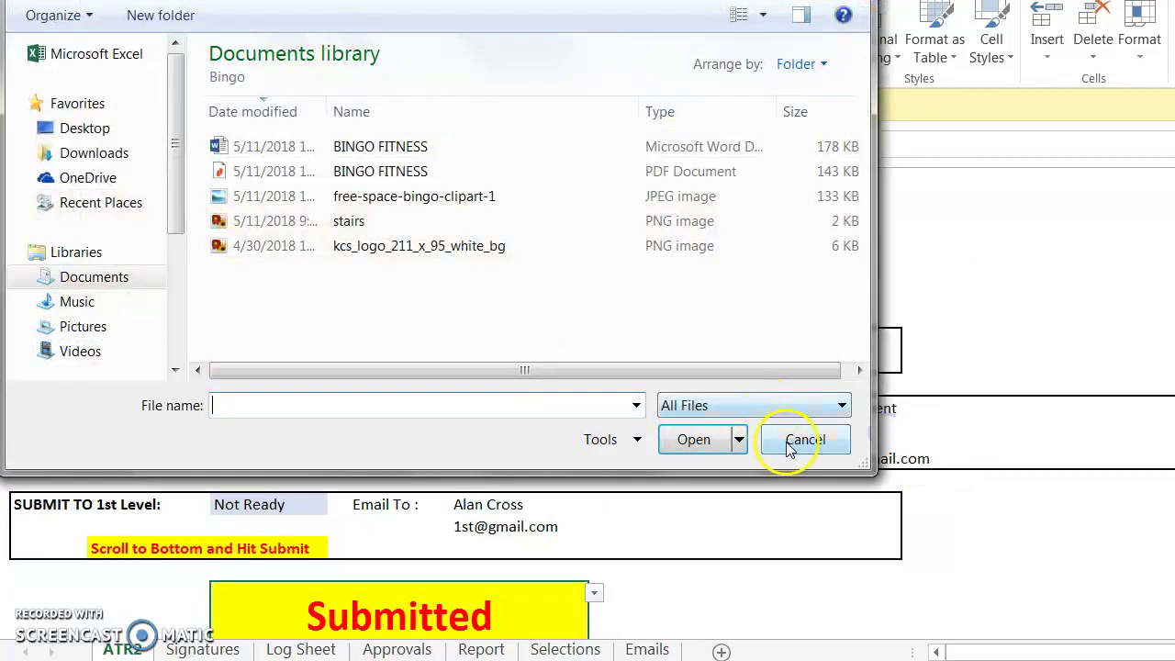
pyautogui.click(795, 441)
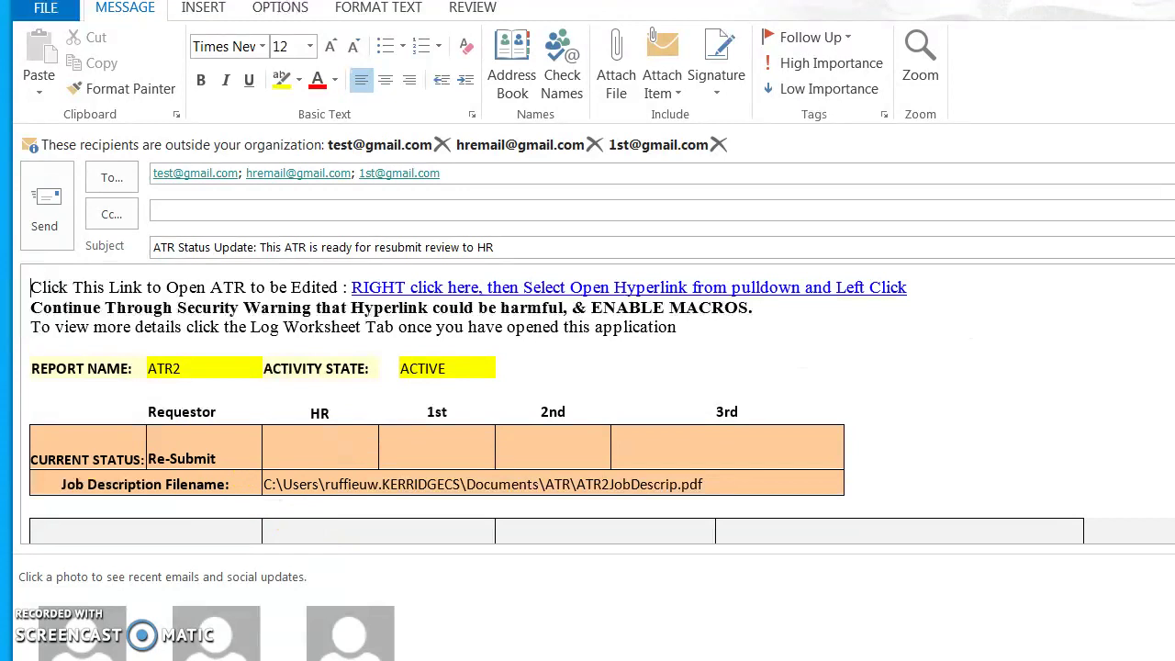
pyautogui.click(718, 413)
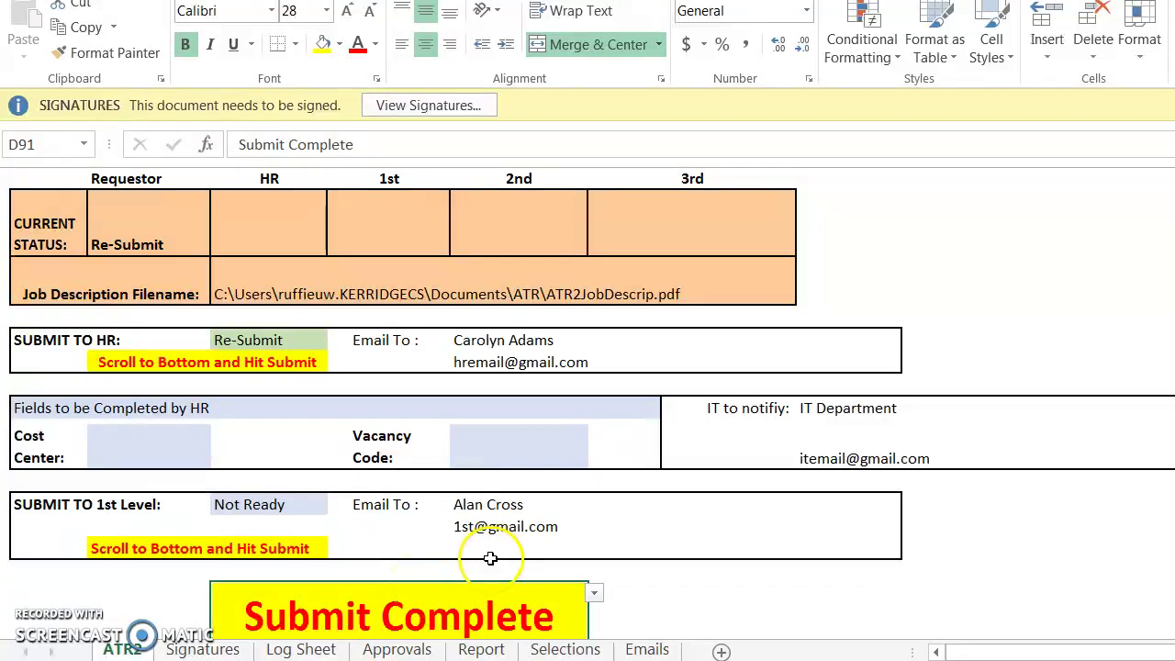
# - Set the Submit to 1st Level status on the ATR2 sheet to Re-Submit
pyautogui.click(229, 504)
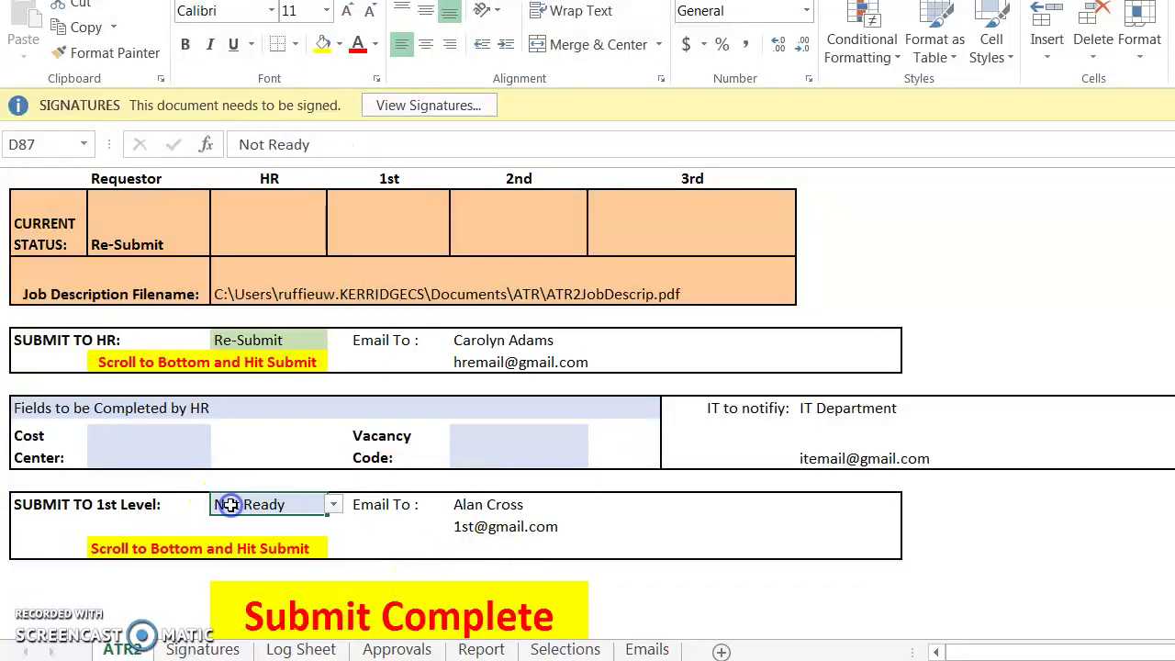
pyautogui.click(334, 504)
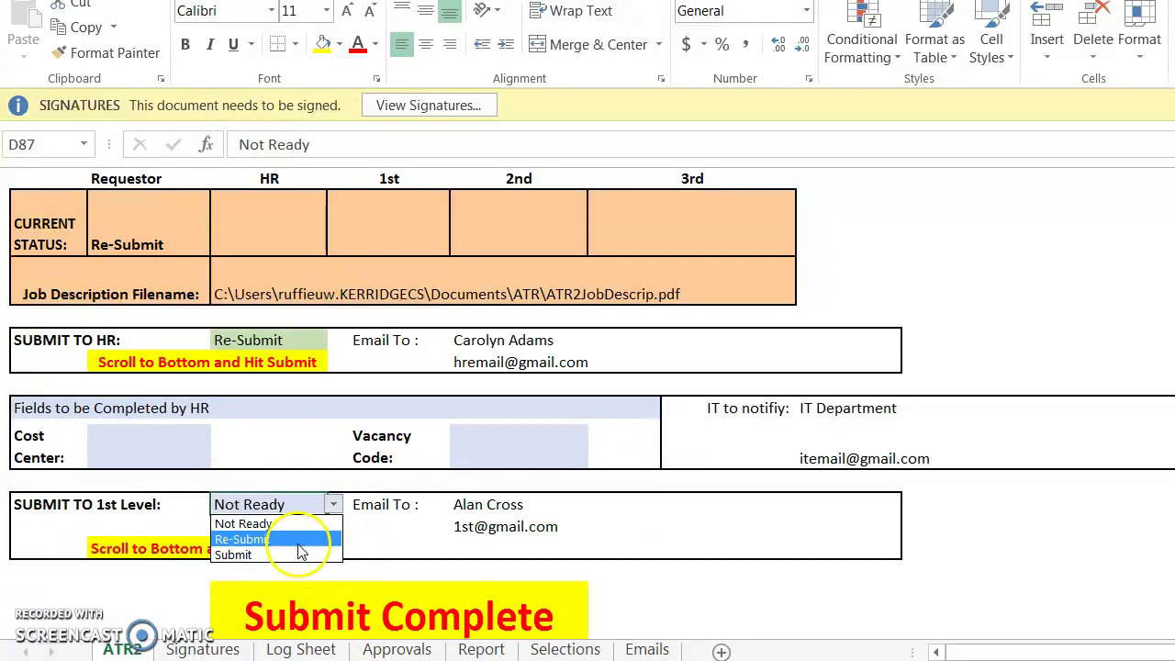
pyautogui.click(302, 540)
# - Change the ATR2 sheet's submission status to Submitted and close the Level 1 resubmit review email without saving it
pyautogui.click(337, 610)
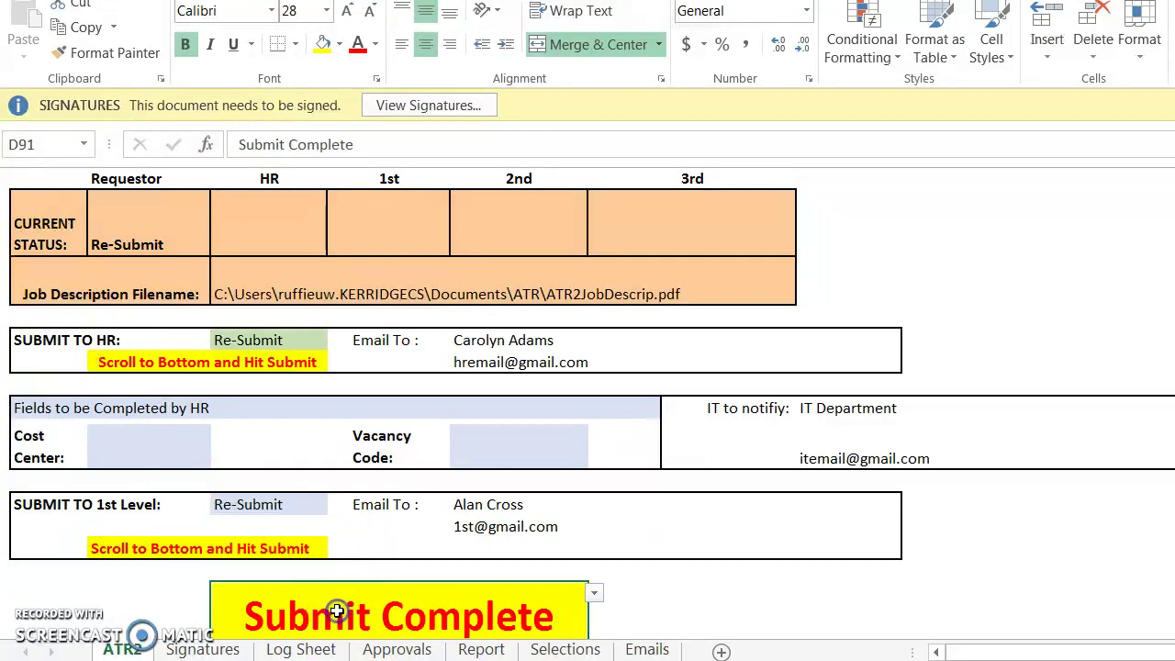
pyautogui.click(593, 592)
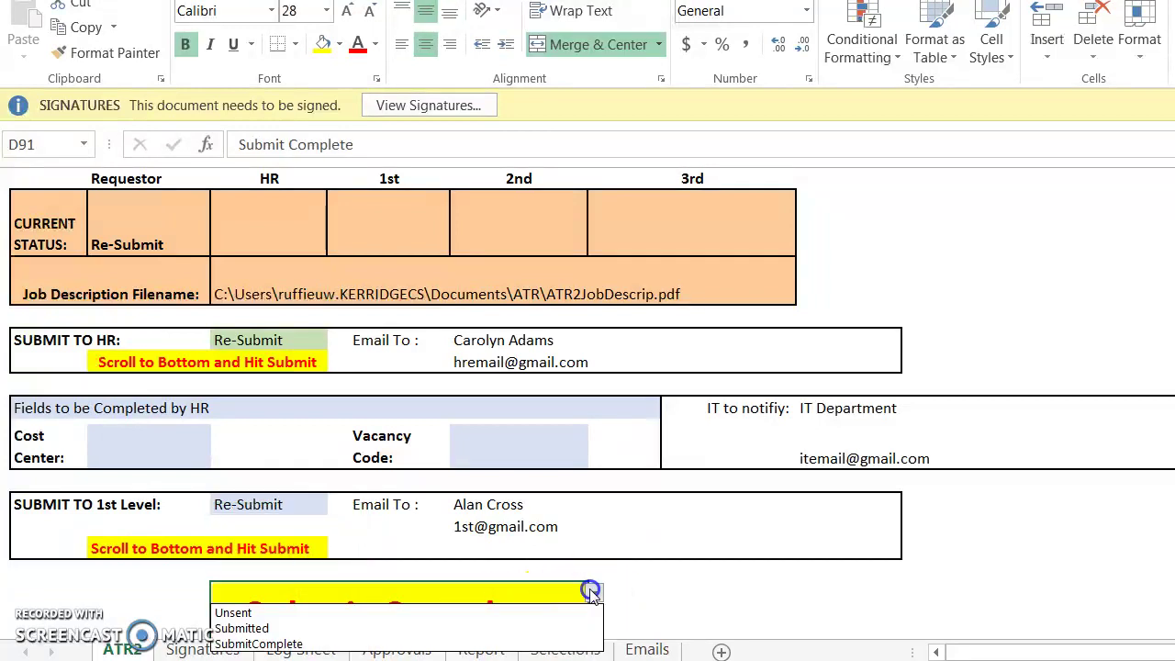
pyautogui.click(520, 629)
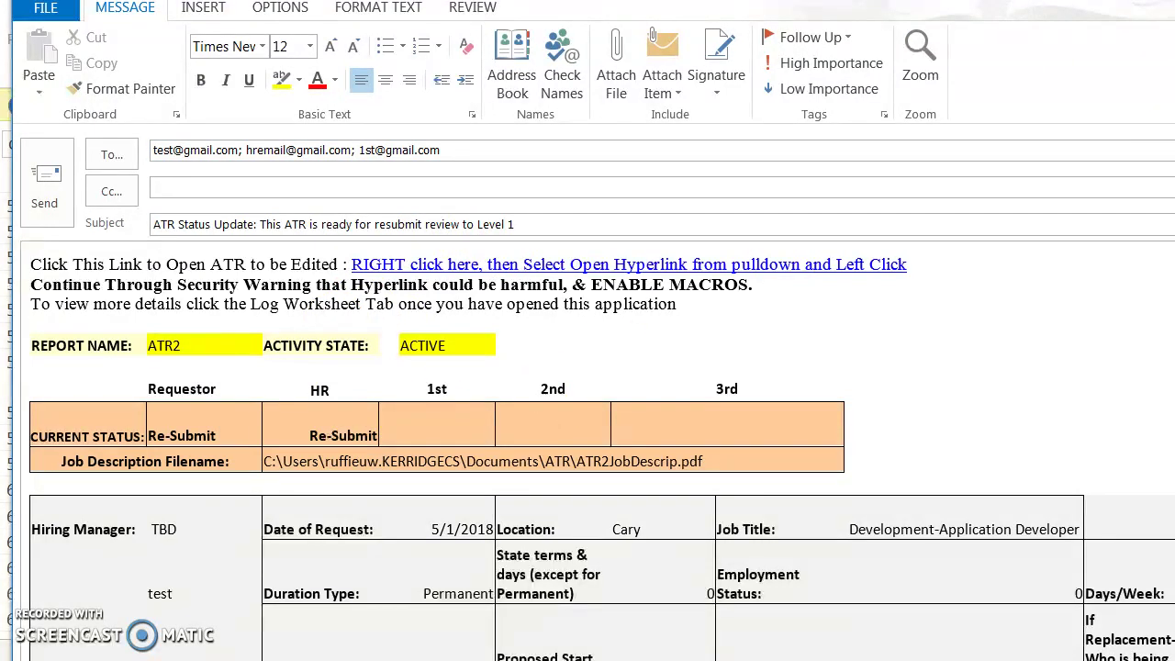
pyautogui.press('Escape')
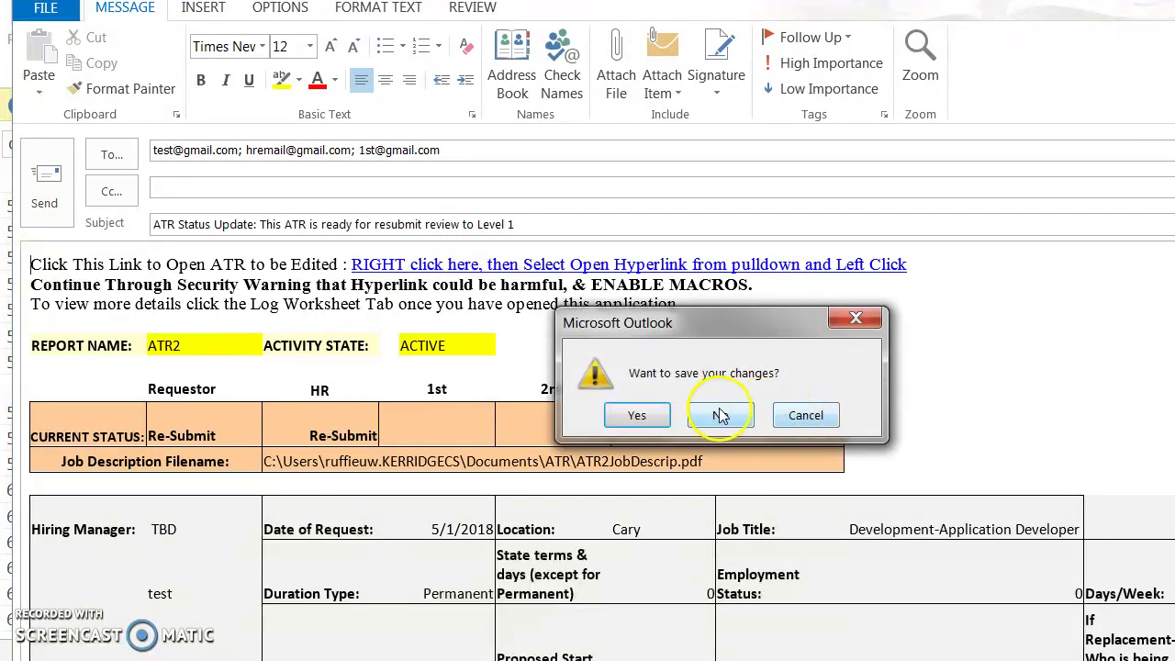
pyautogui.click(718, 413)
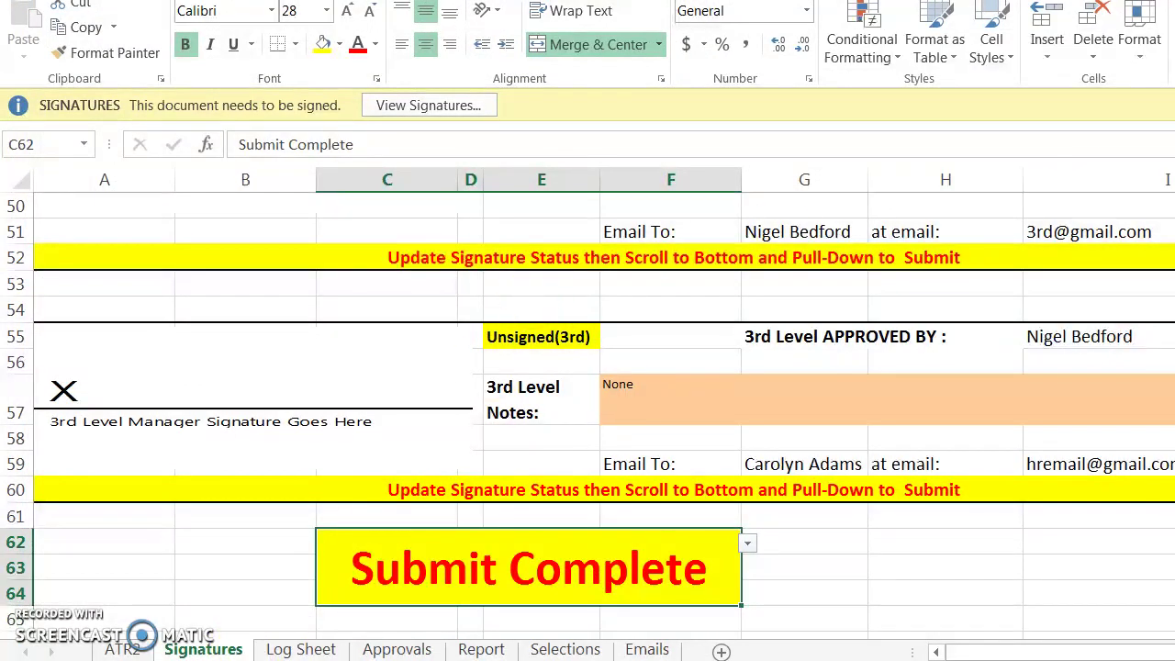
# - Set the 1st level manager's signature status on the Signatures sheet to Approved(1st)
pyautogui.scroll(5, 587, 413)
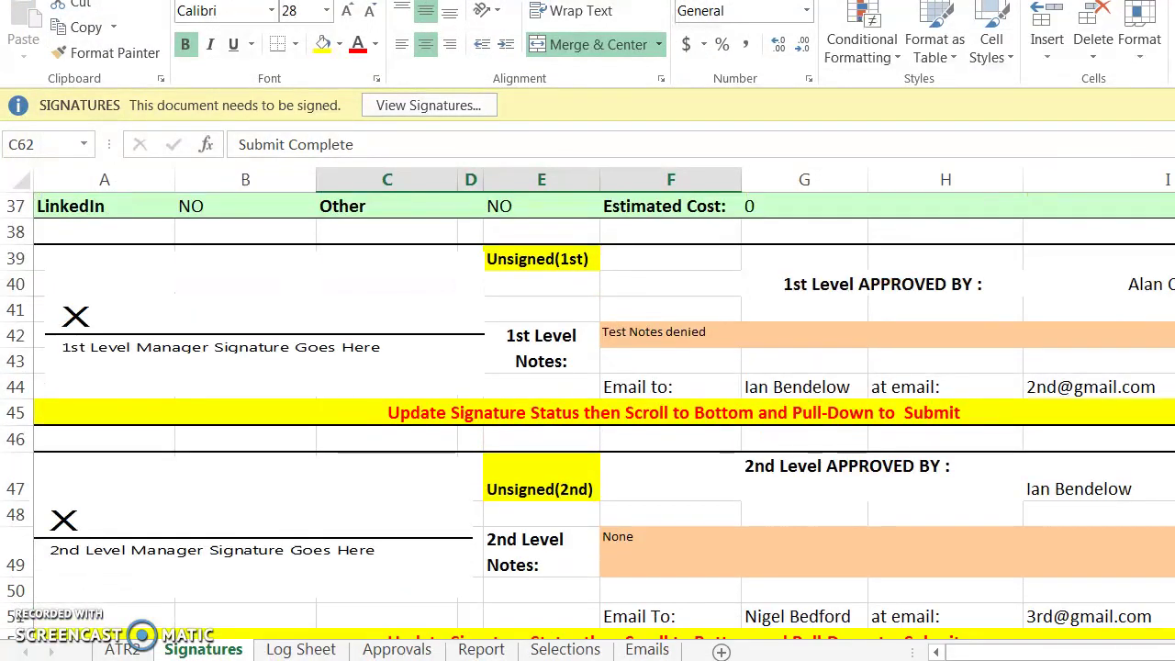
pyautogui.scroll(1, 861, 495)
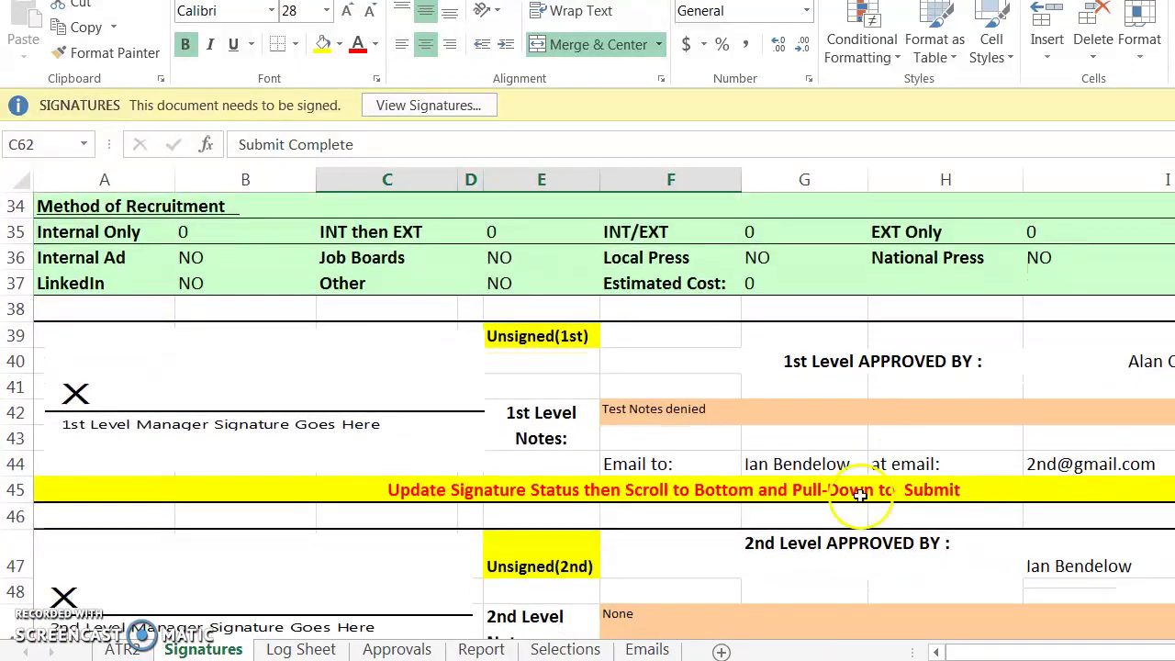
pyautogui.click(557, 336)
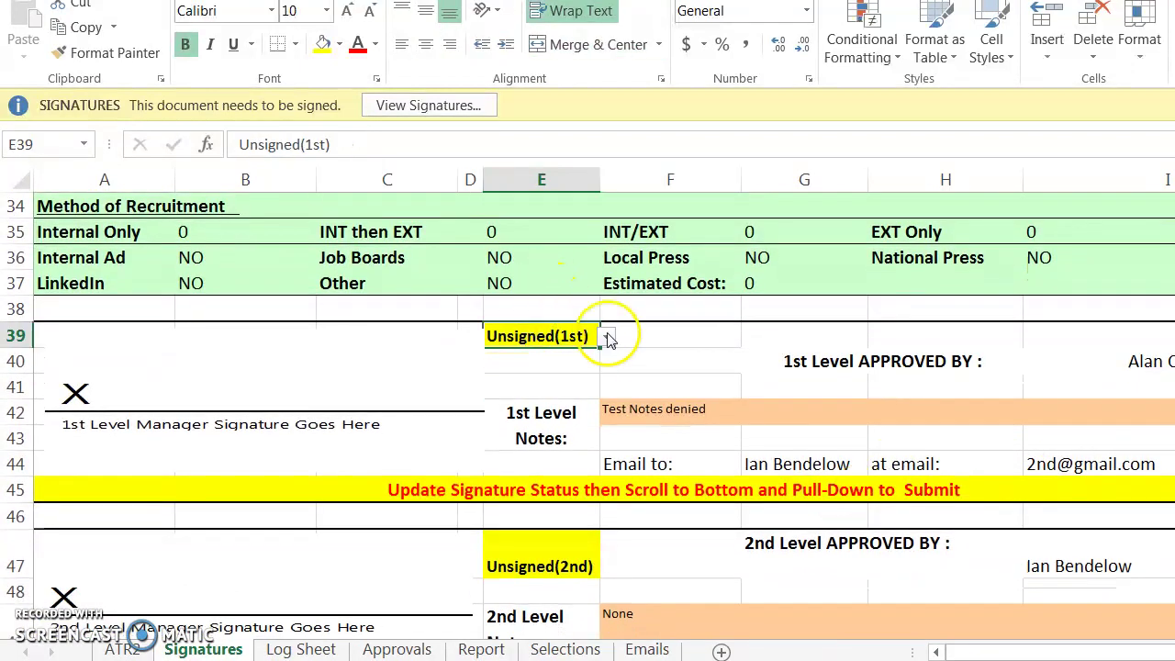
pyautogui.click(608, 338)
pyautogui.click(581, 376)
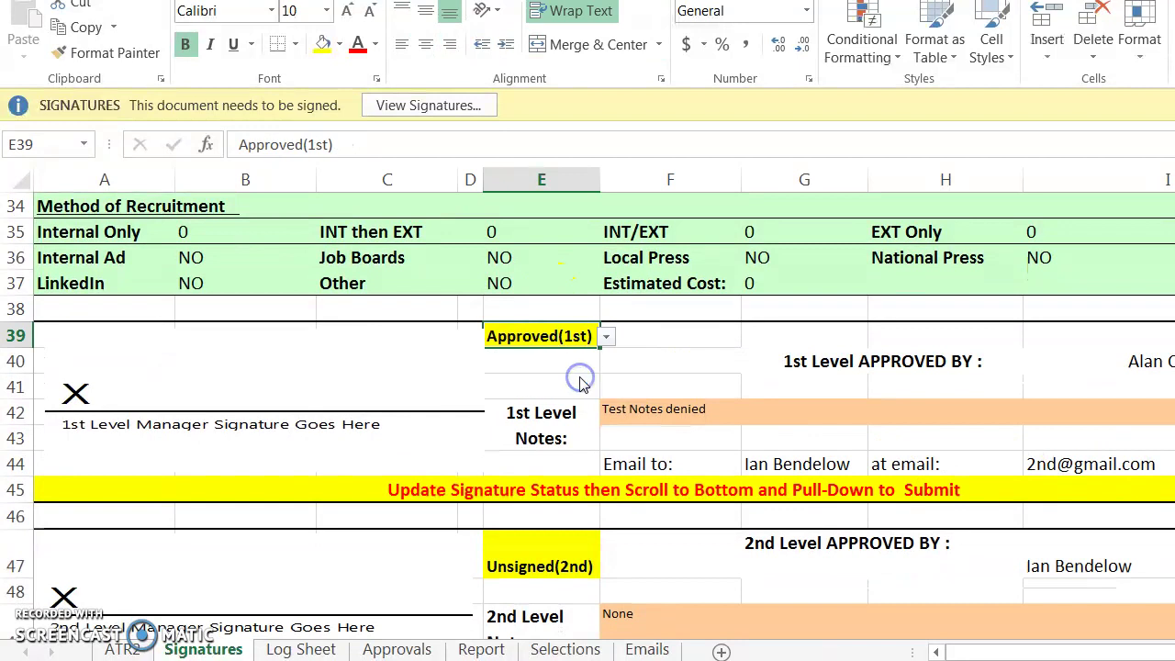
# - Change the Signatures sheet's submission status to Submitted, and close the Level 1 approval email unsaved along with the submission message
pyautogui.scroll(-5, 588, 395)
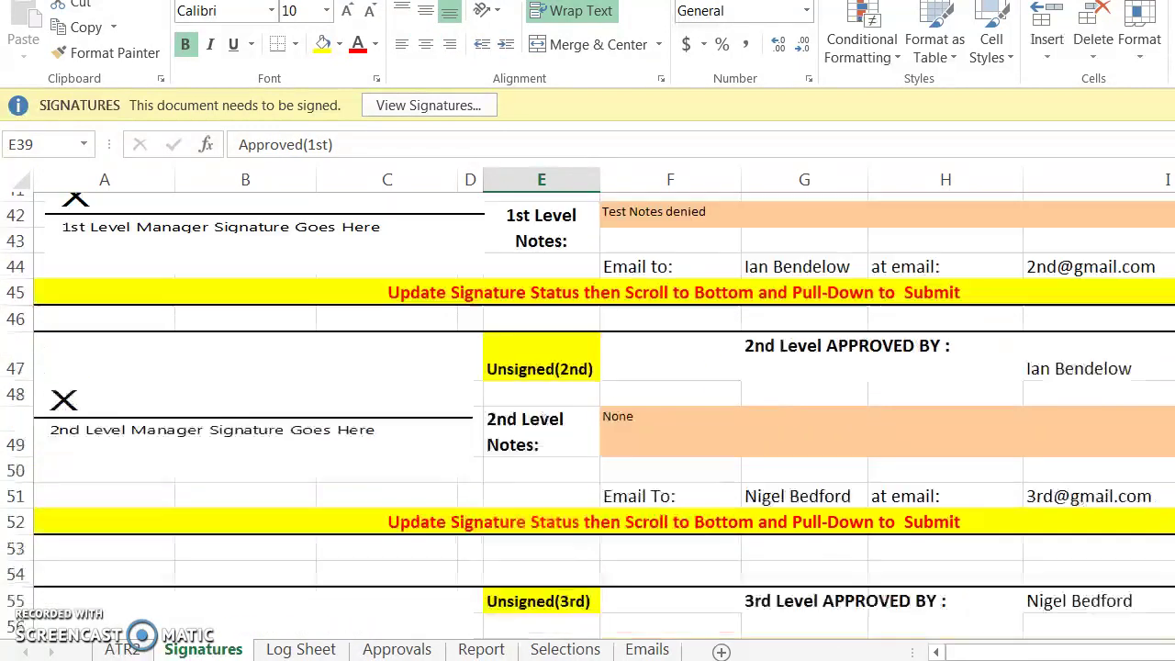
pyautogui.click(674, 563)
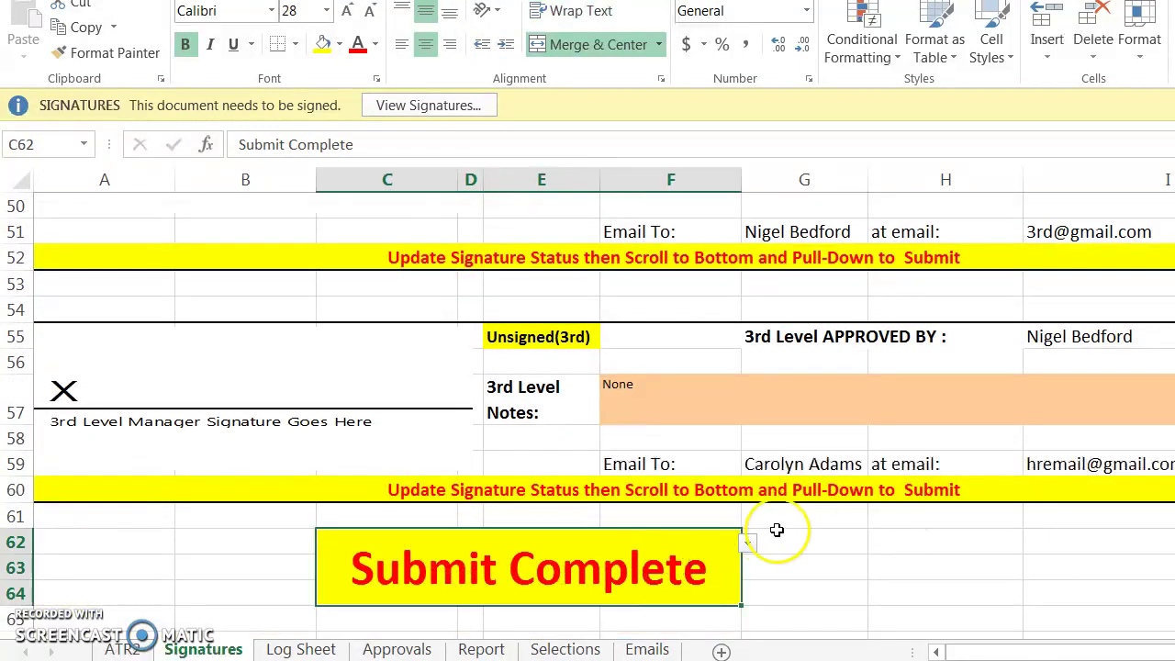
pyautogui.click(748, 546)
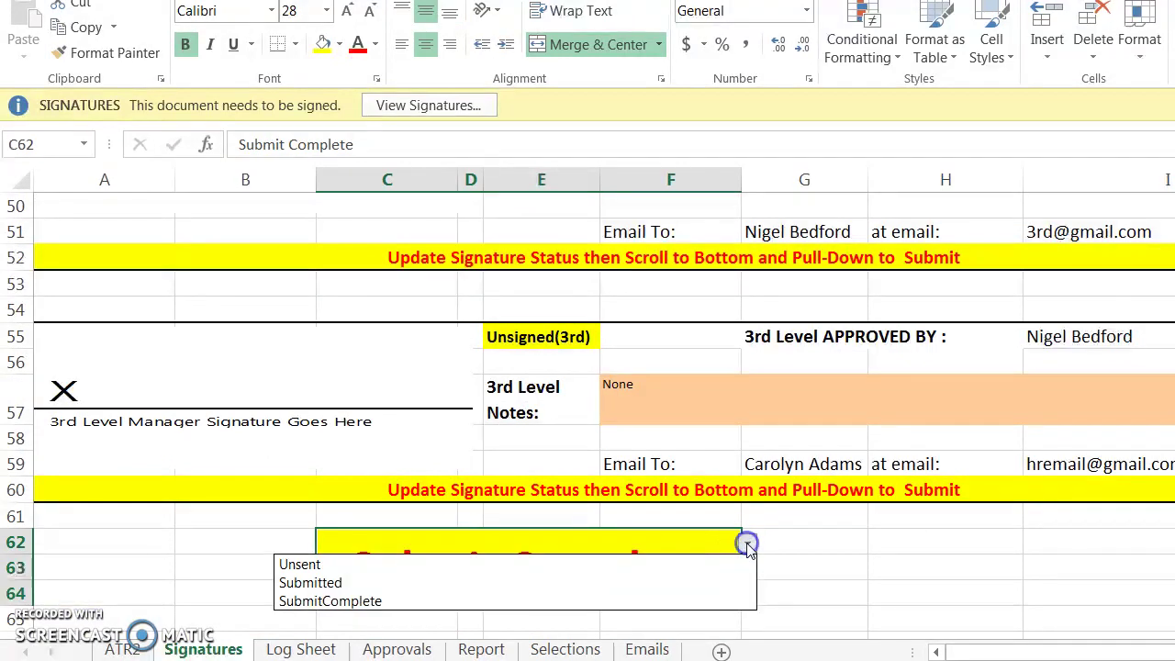
pyautogui.click(696, 582)
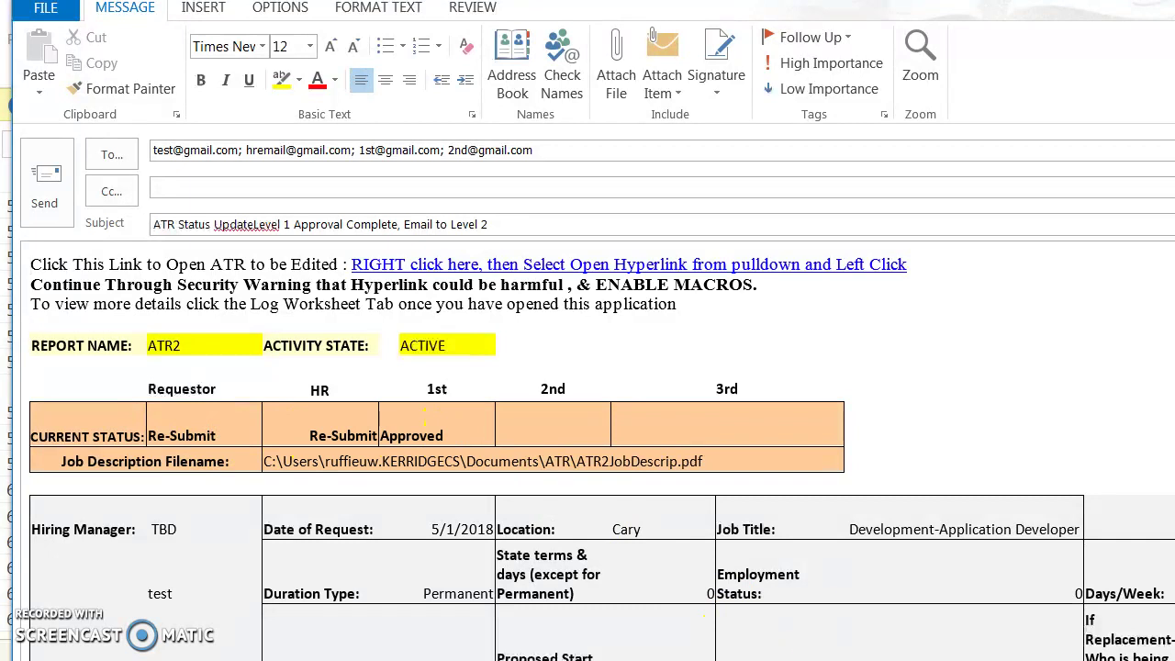
pyautogui.press('Escape')
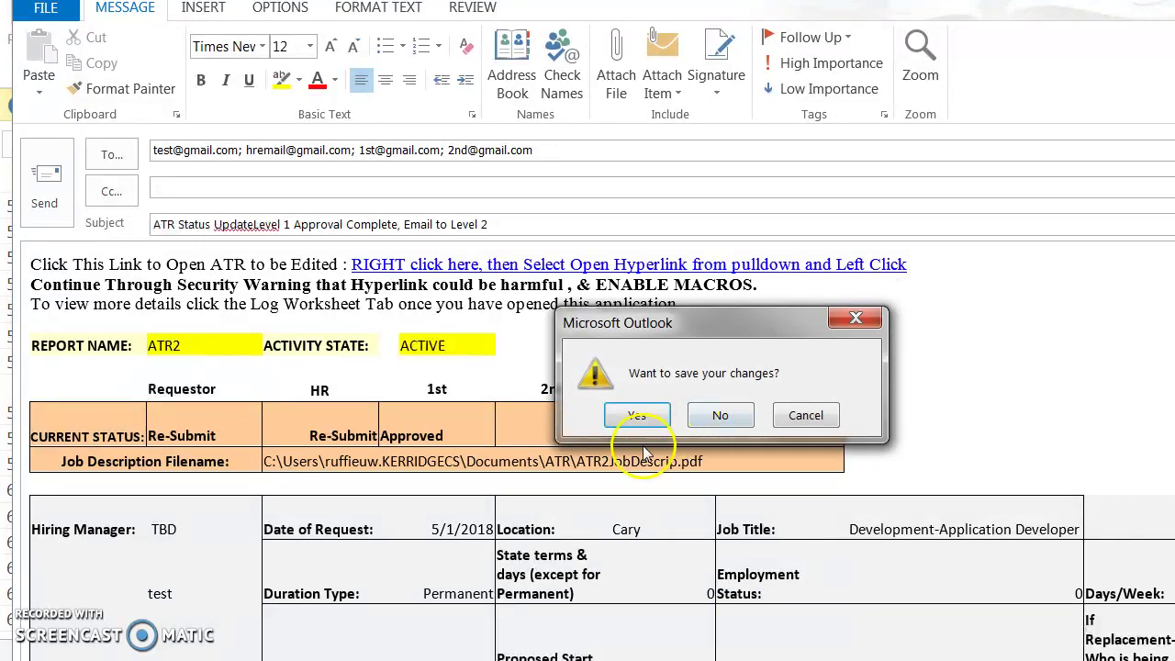
pyautogui.click(709, 416)
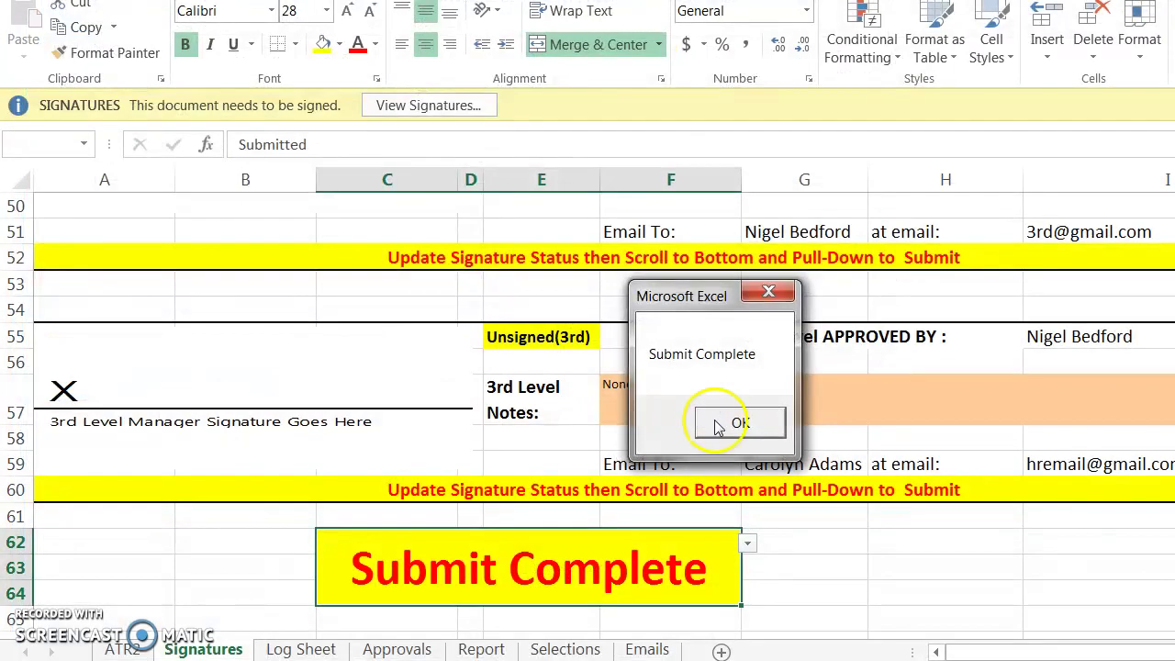
pyautogui.click(721, 425)
pyautogui.moveTo(715, 420); pyautogui.dragTo(1102, 336)
# - Set the 2nd level manager's signature status on the Signatures sheet to Approved(2nd)
pyautogui.scroll(2, 588, 414)
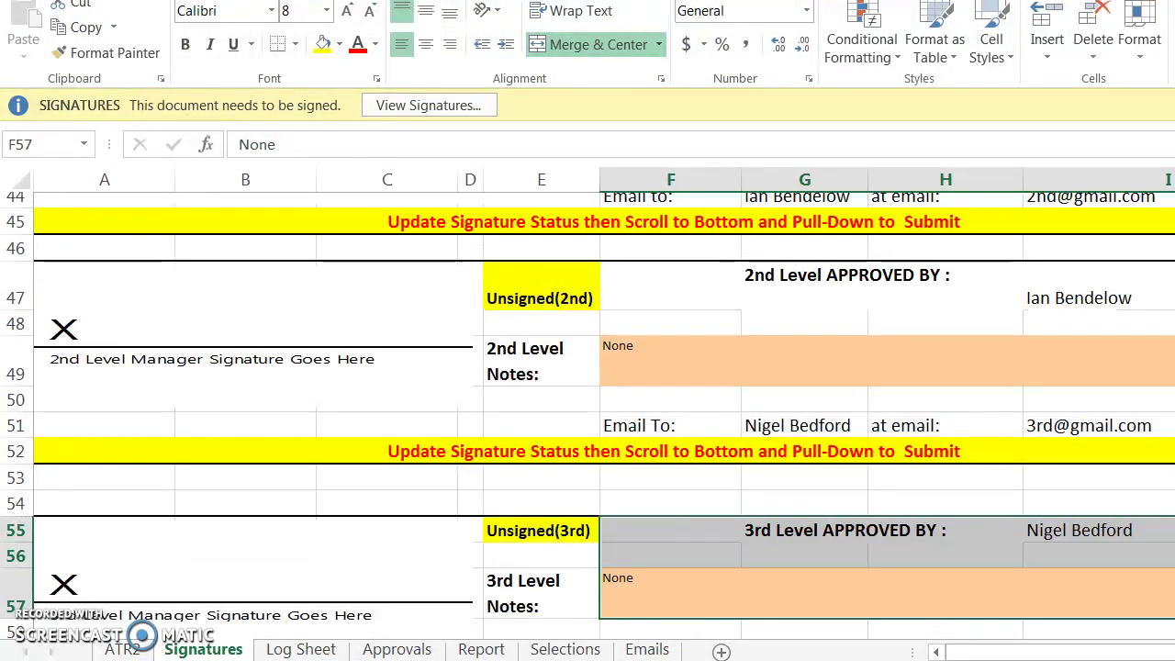
pyautogui.click(526, 308)
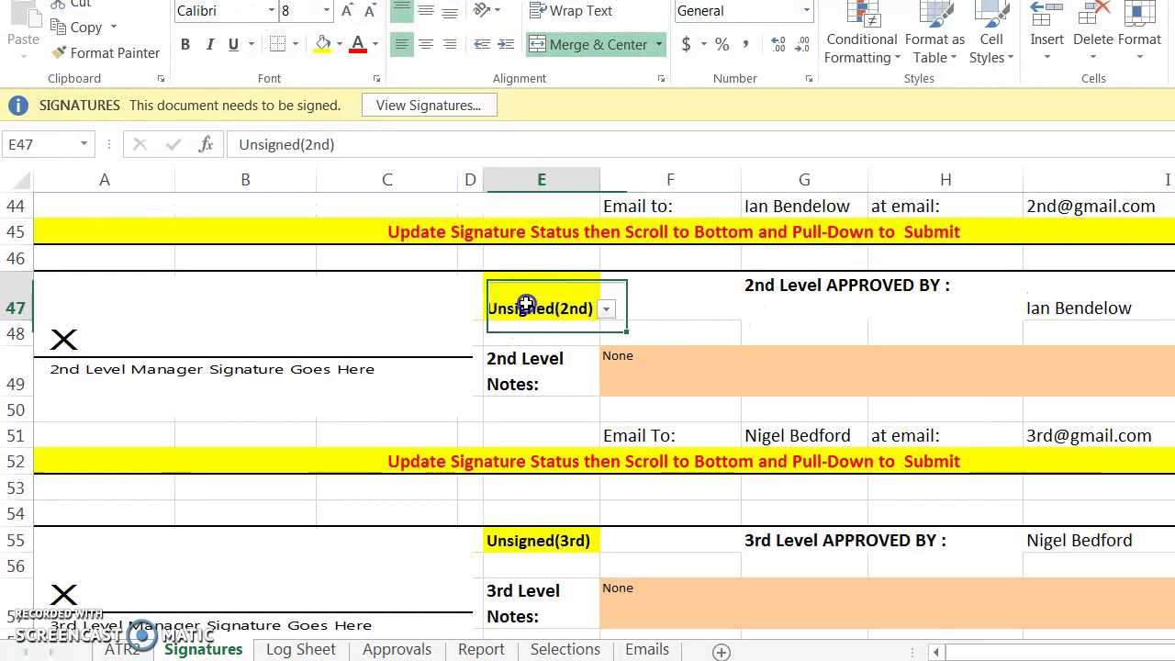
pyautogui.click(606, 310)
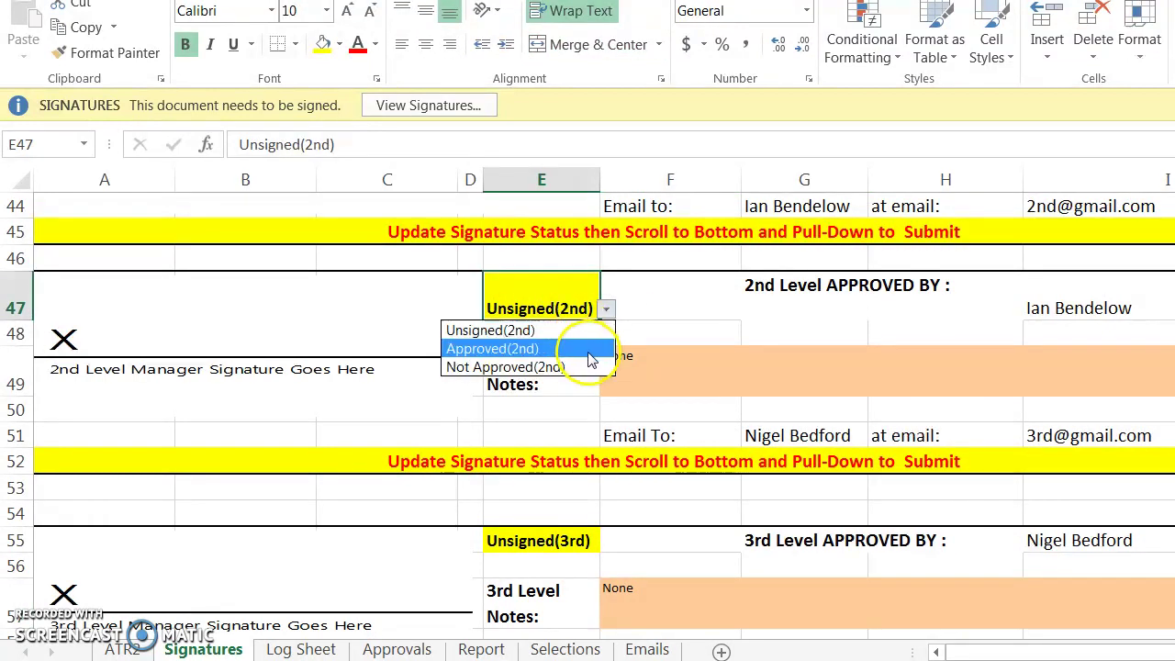
pyautogui.click(549, 350)
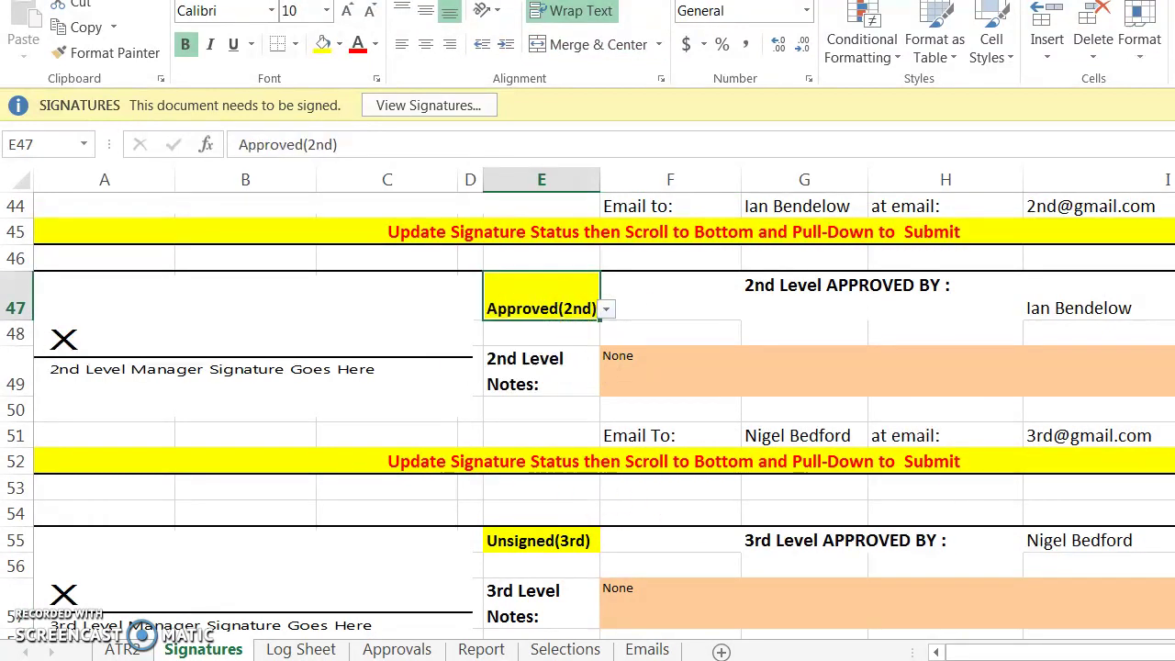
# - Change the large yellow submission status cell at the end of the Signatures sheet to Submitted for the 2nd level approval
pyautogui.scroll(-2, 587, 413)
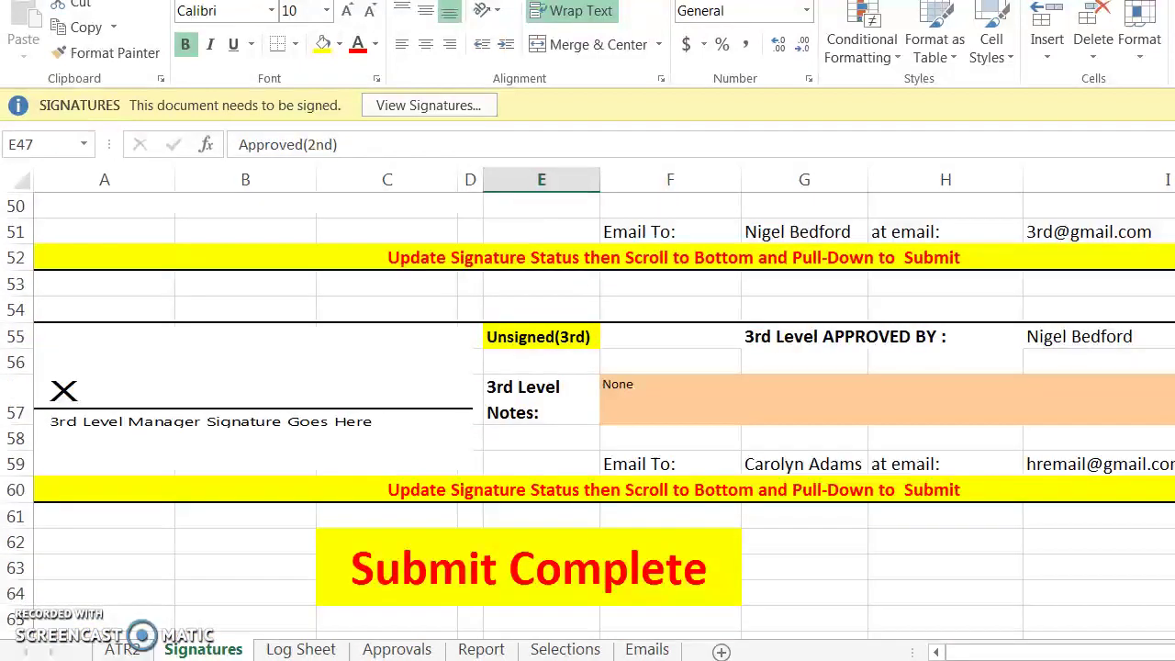
pyautogui.click(646, 569)
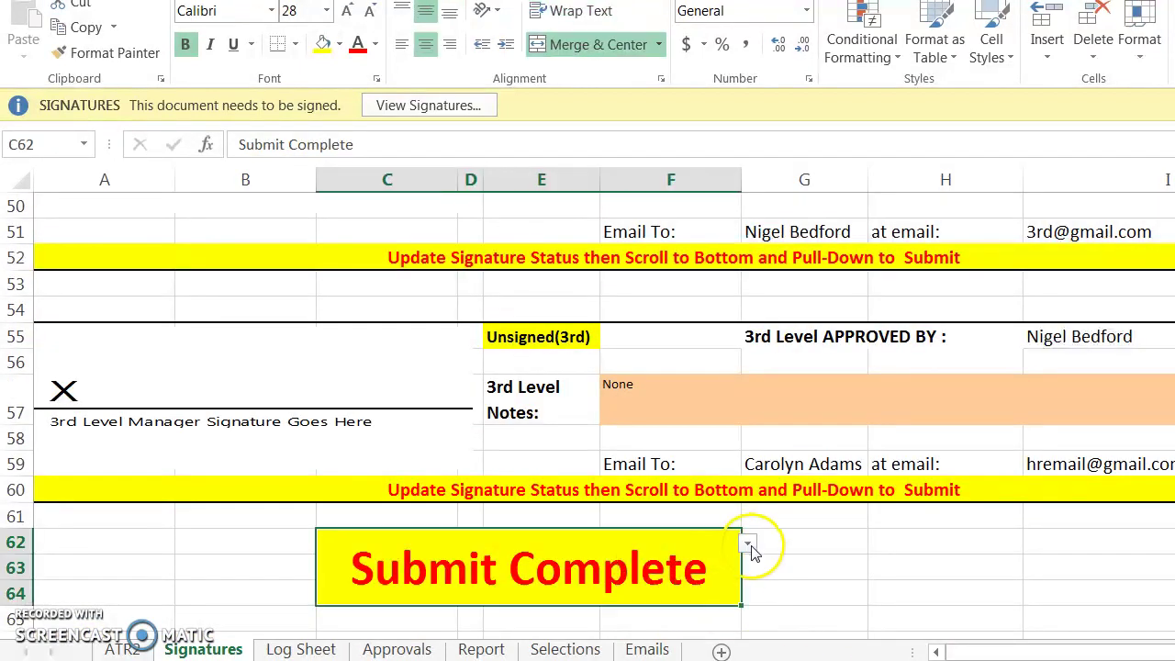
pyautogui.click(749, 548)
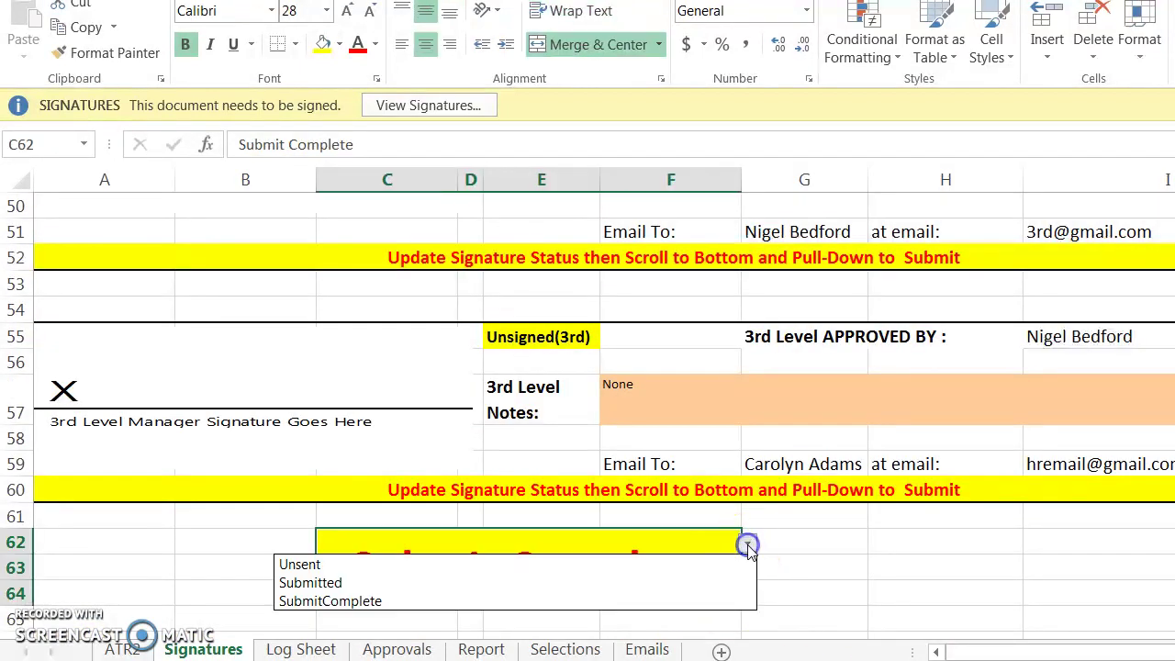
pyautogui.click(648, 580)
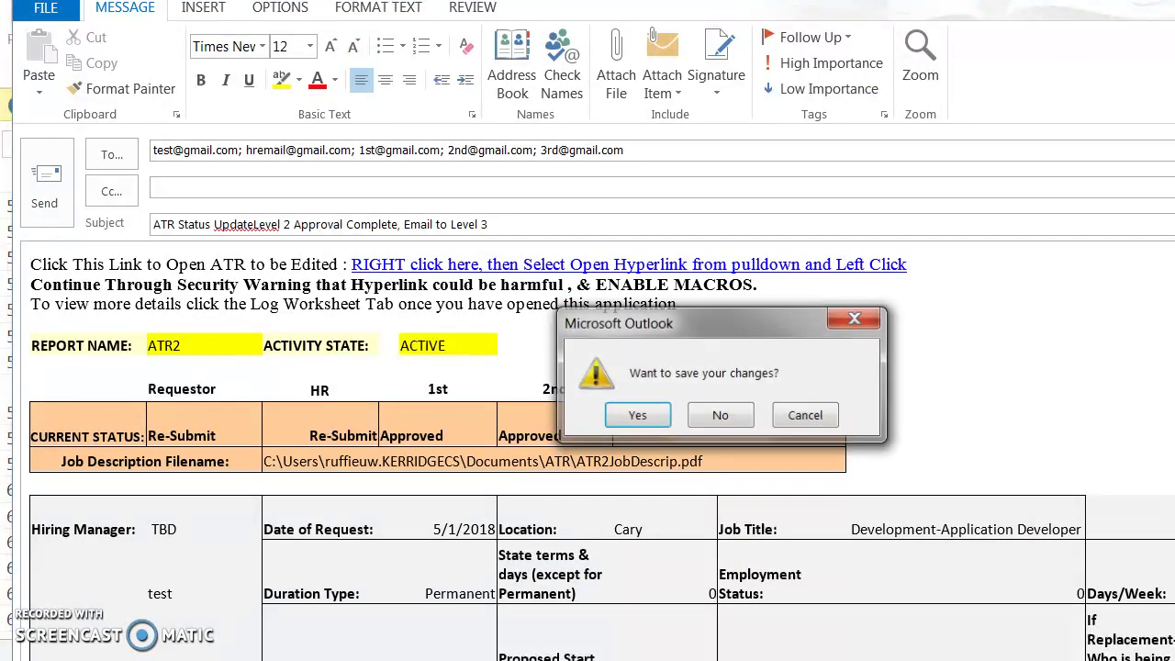
# - Discard the Level 2 approval email, and set the 3rd level manager's signature status on the Signatures sheet to Approved(3rd)
pyautogui.click(718, 415)
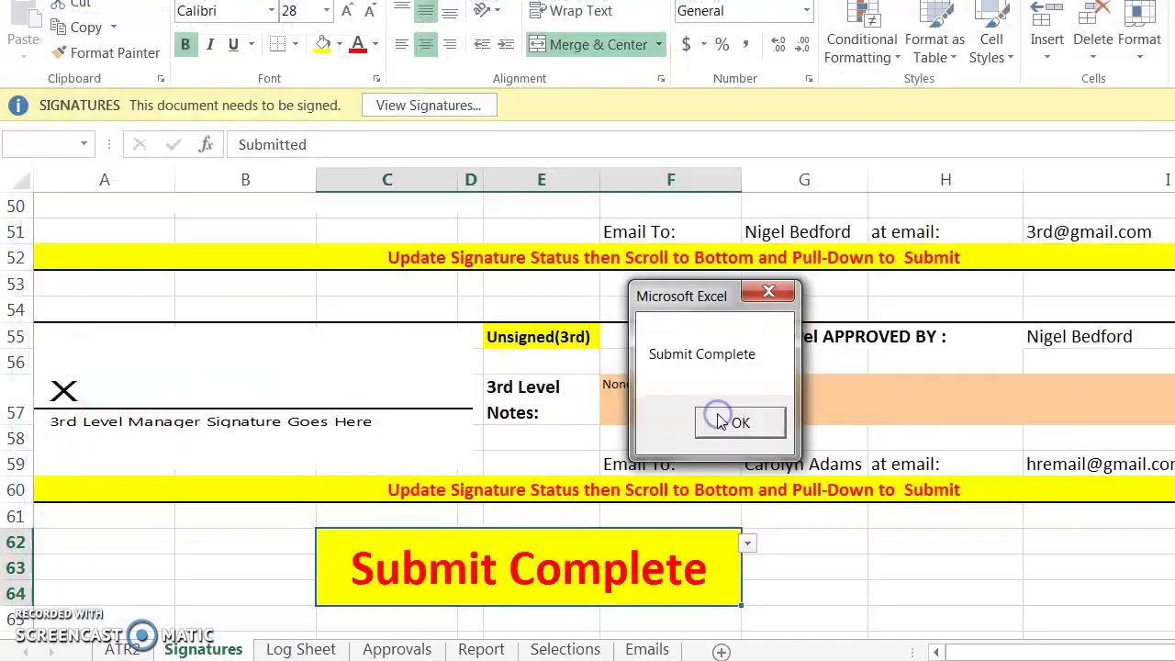
pyautogui.click(734, 424)
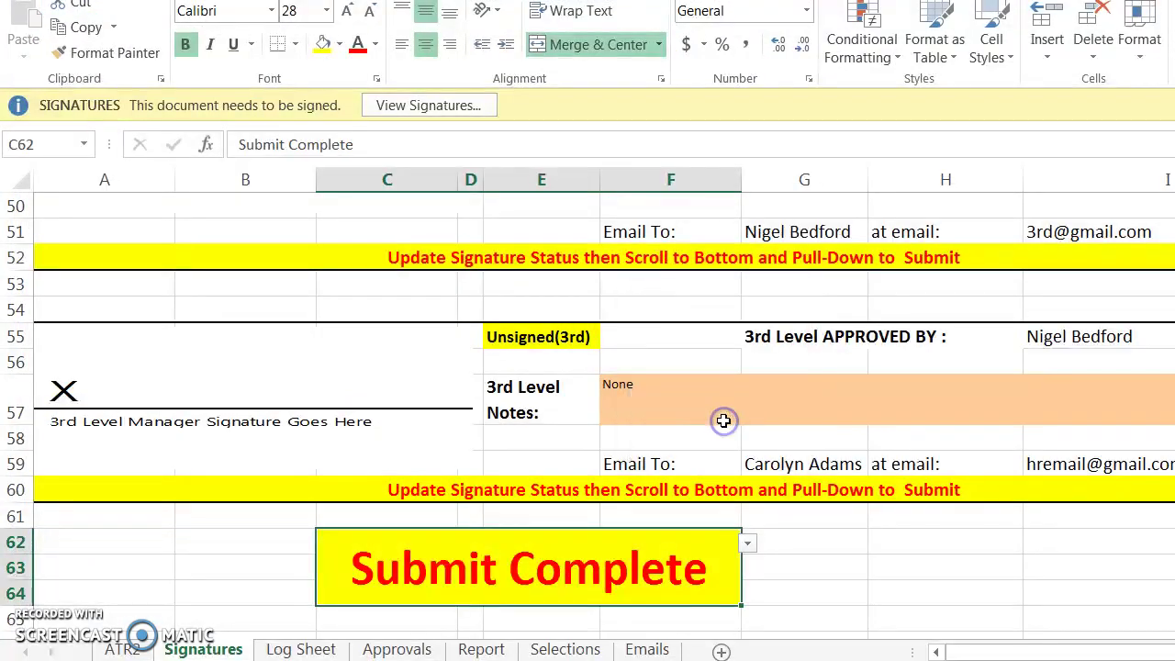
pyautogui.click(559, 336)
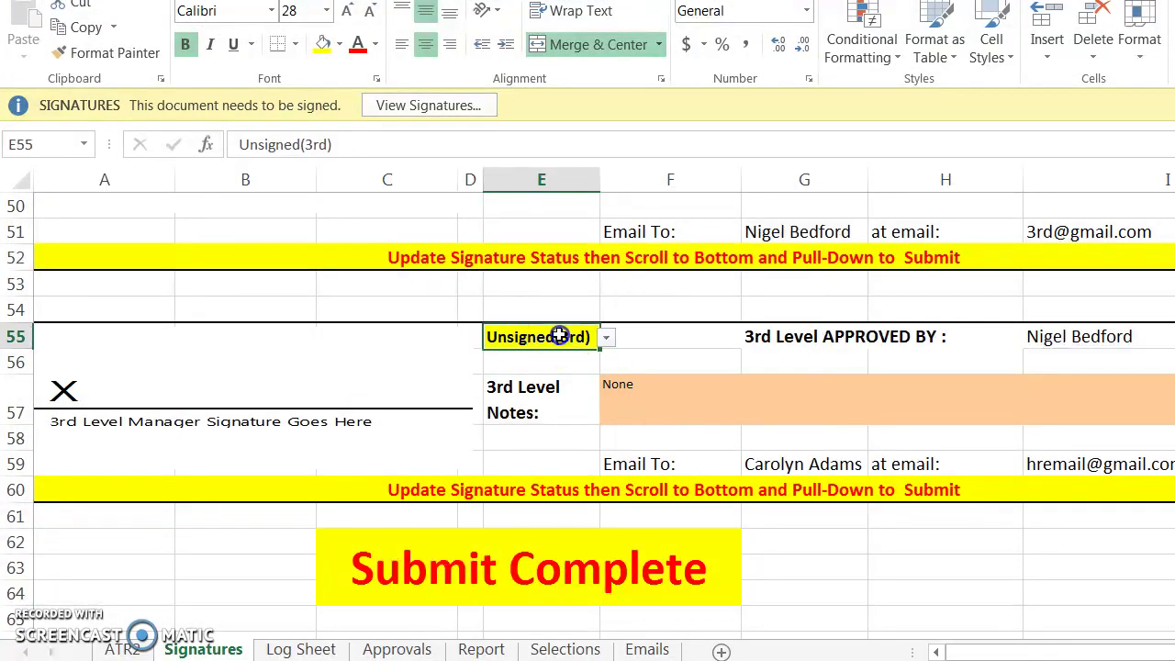
pyautogui.click(606, 337)
pyautogui.click(593, 379)
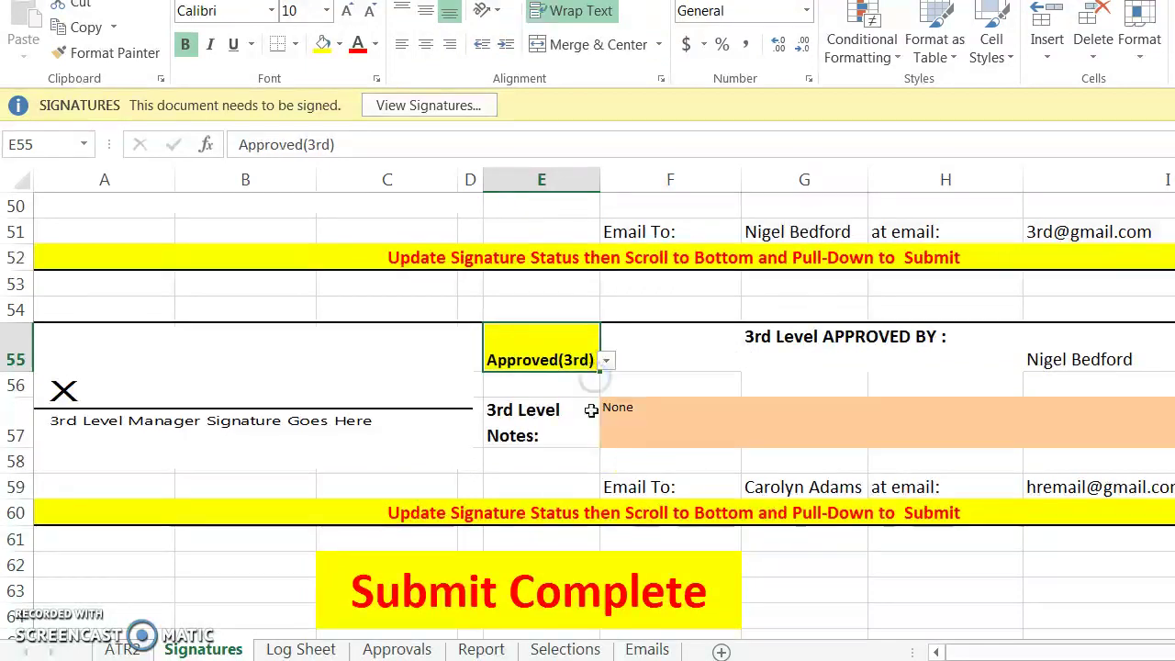
# - Change the Signatures sheet's submission status to Submitted for the 3rd level approval, and dismiss the IT needs list message
pyautogui.click(576, 591)
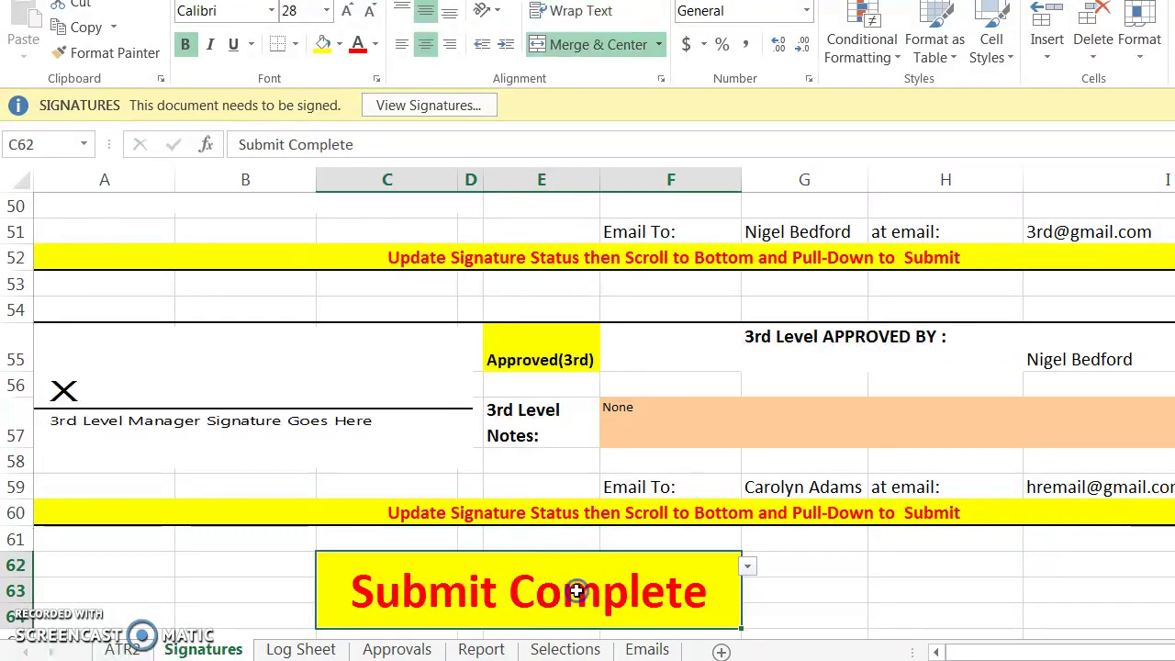
pyautogui.click(748, 566)
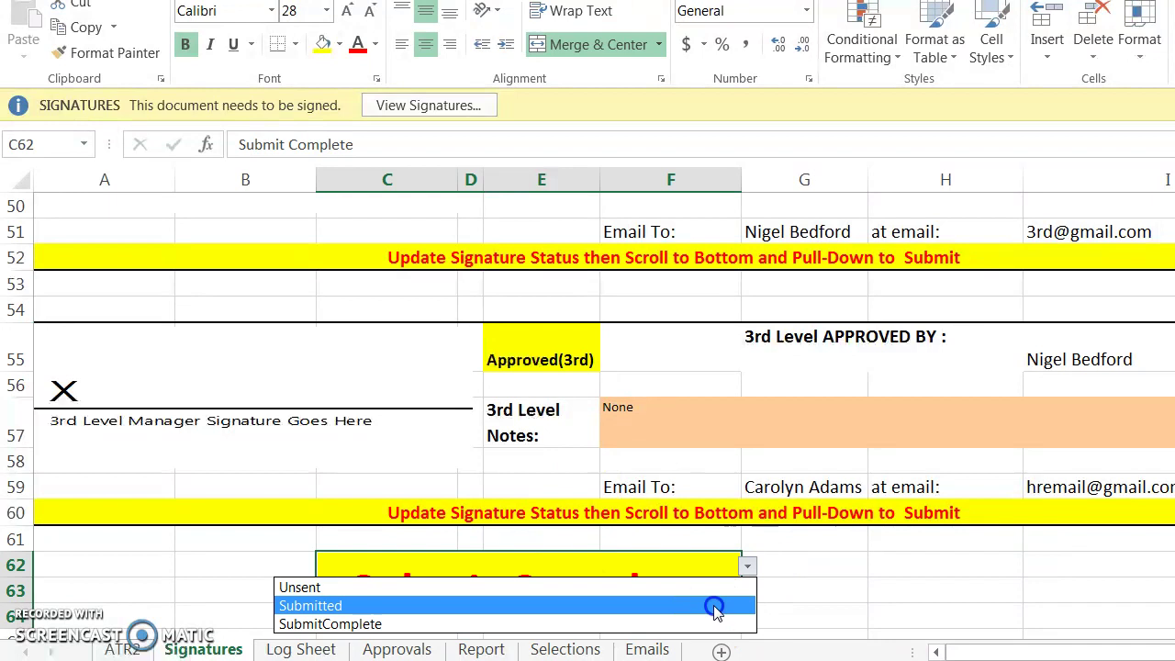
pyautogui.click(715, 606)
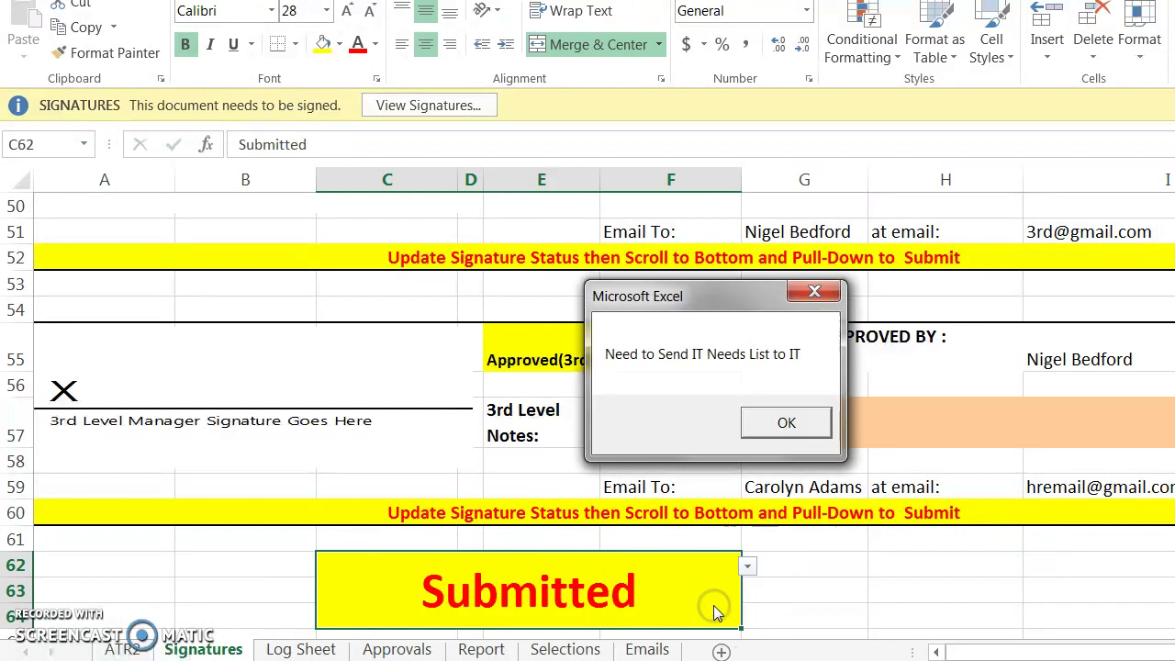
pyautogui.click(791, 428)
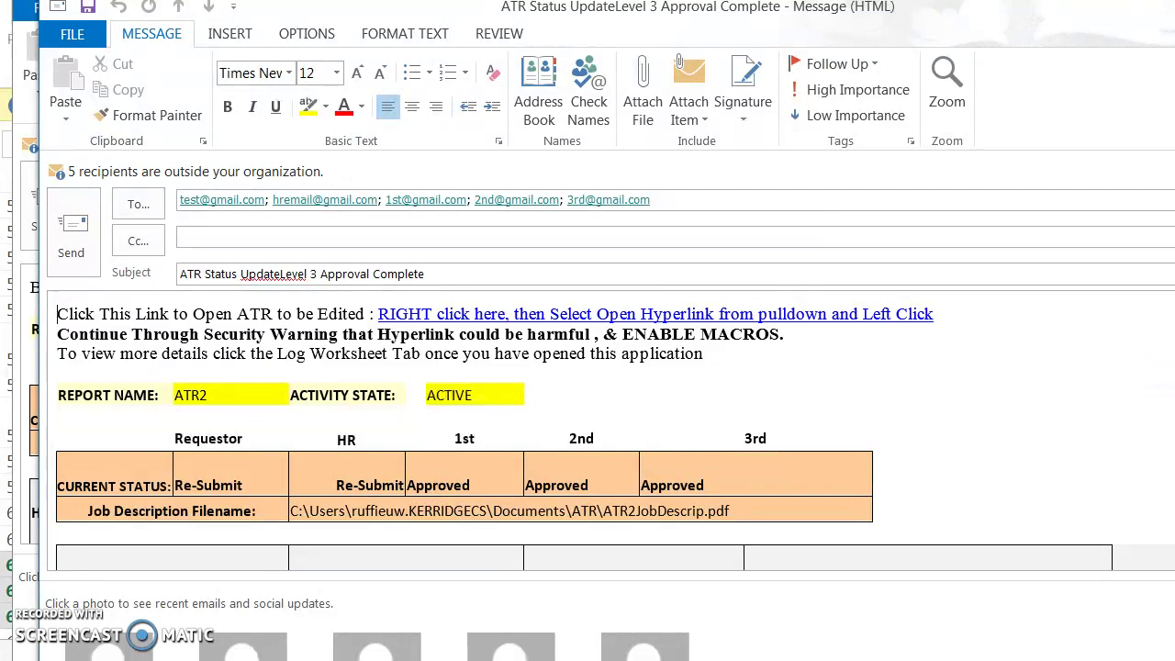
# - Review the Level 3 approval email down to its 3rd level signature section, and close it unsaved
pyautogui.scroll(-15, 616, 432)
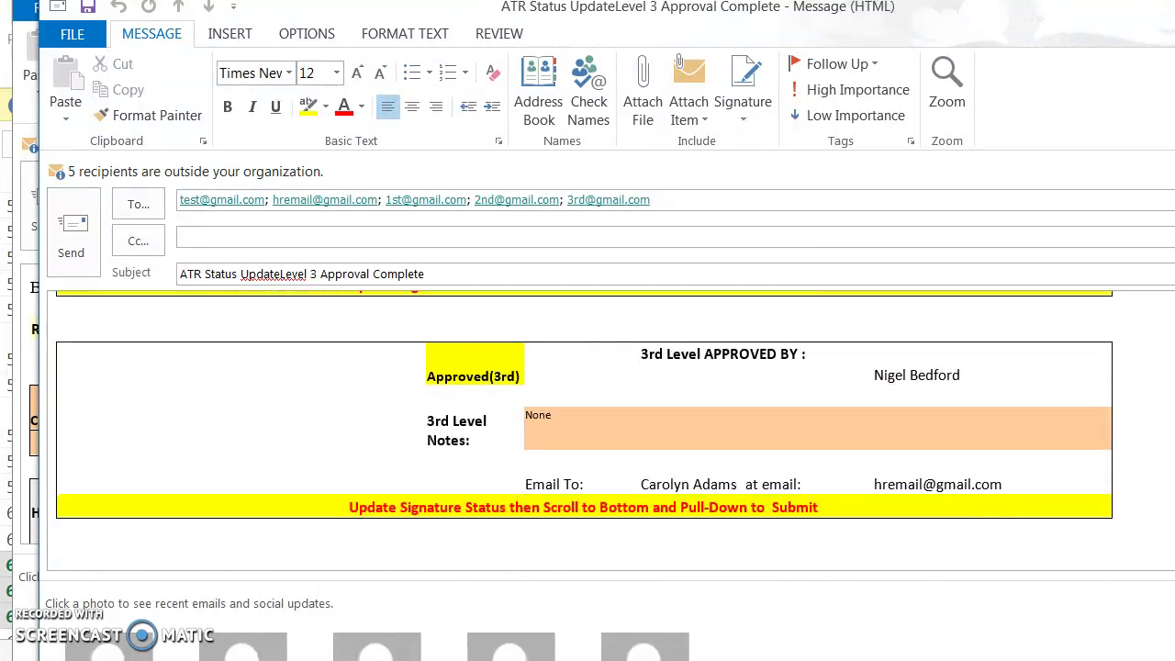
pyautogui.scroll(2, 584, 432)
pyautogui.scroll(15, 584, 431)
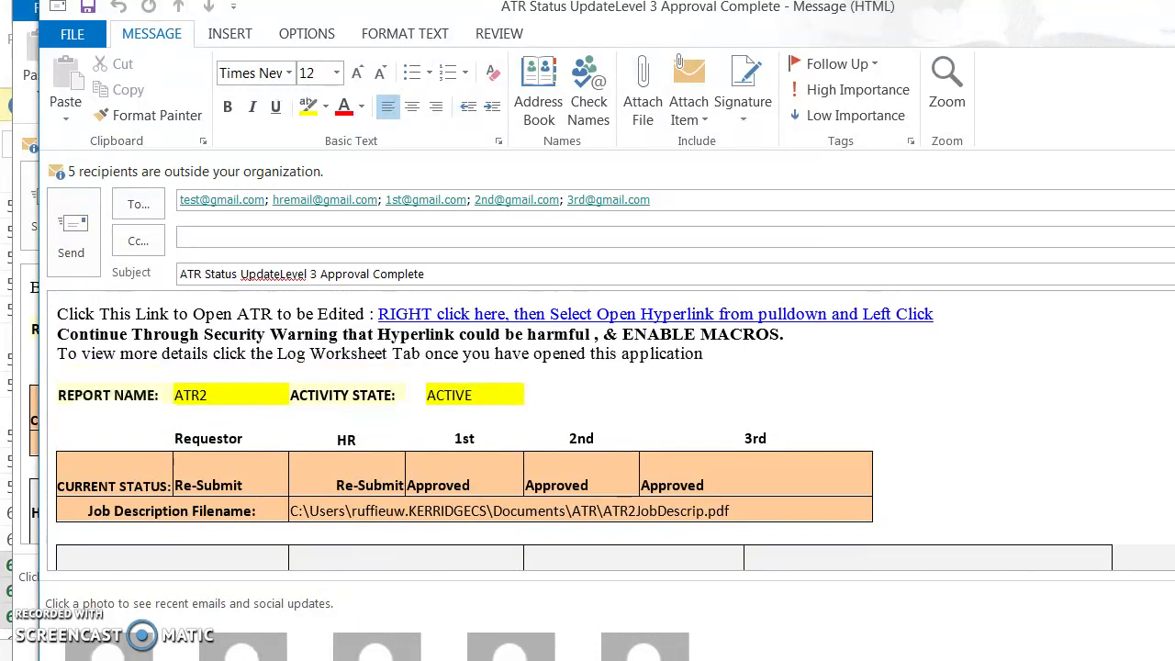
pyautogui.press('Escape')
pyautogui.click(718, 414)
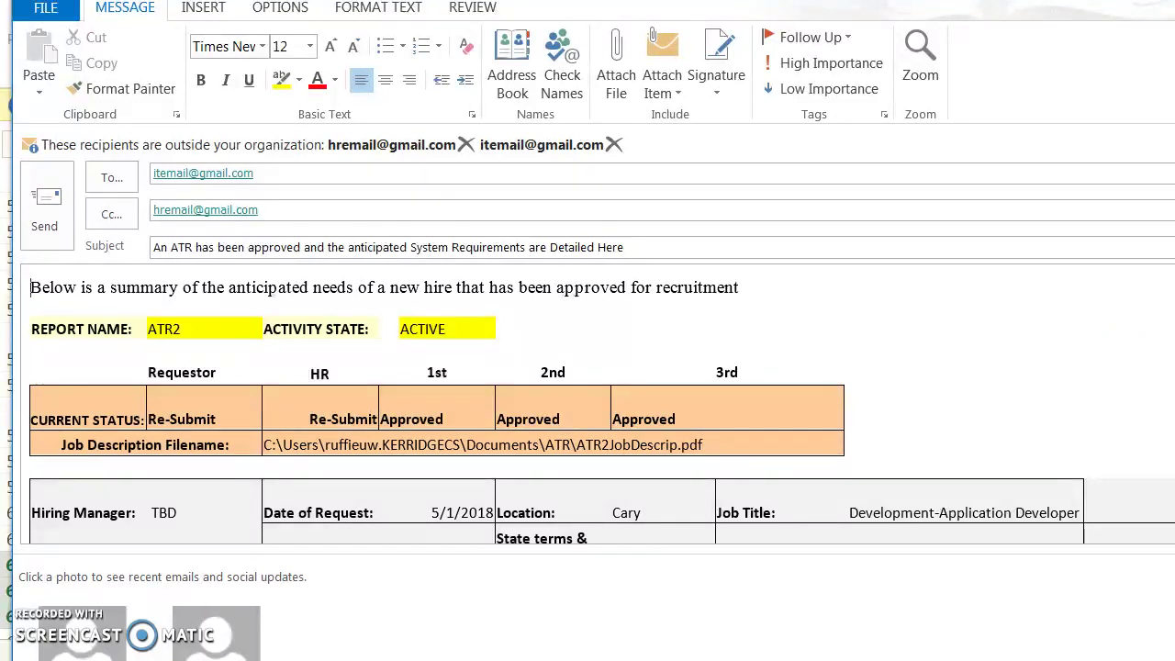
# - Examine the IT notification email's approval status, job details, equipment list and system requirements
pyautogui.scroll(-1, 558, 334)
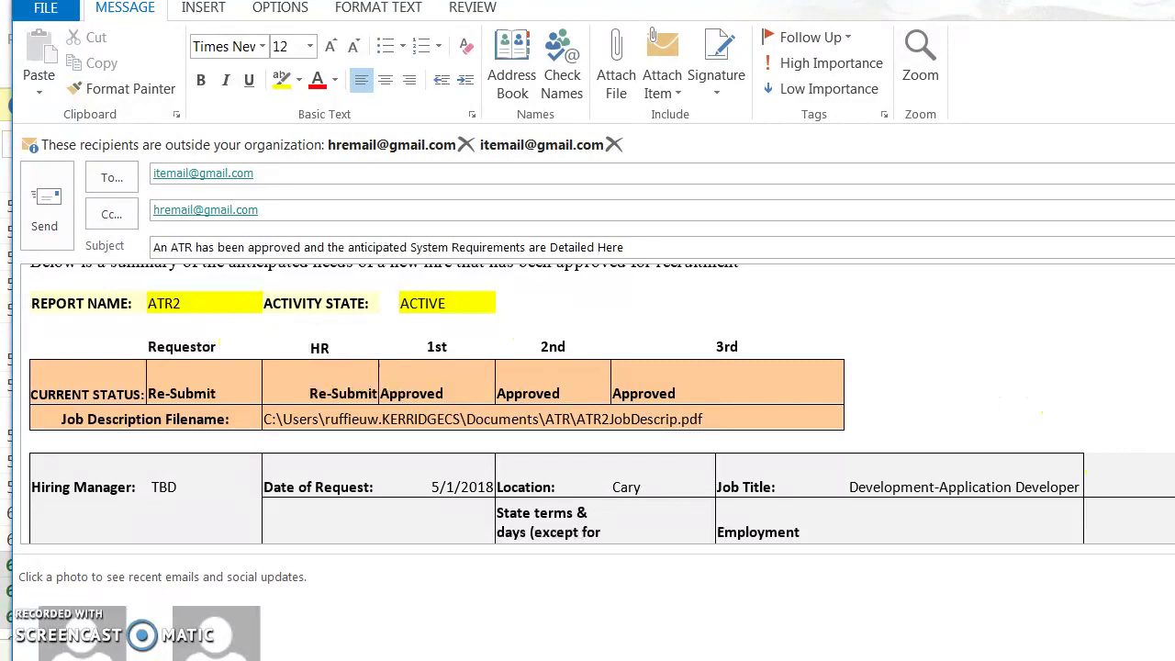
pyautogui.scroll(-1, 603, 404)
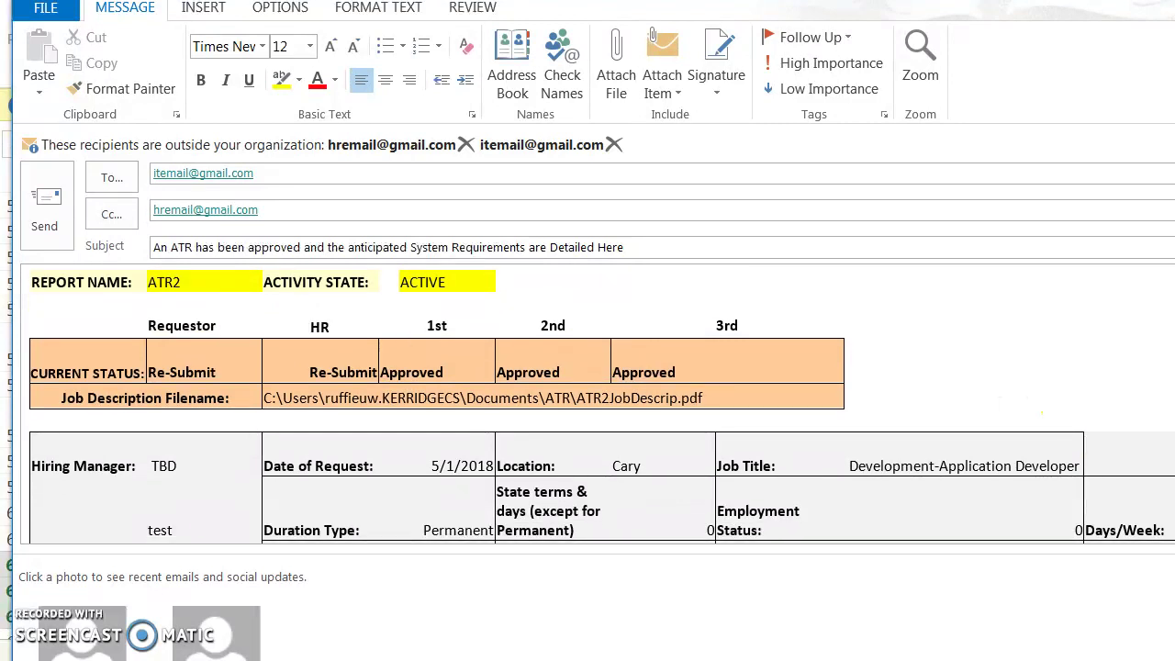
pyautogui.scroll(-3, 602, 404)
pyautogui.scroll(-9, 602, 403)
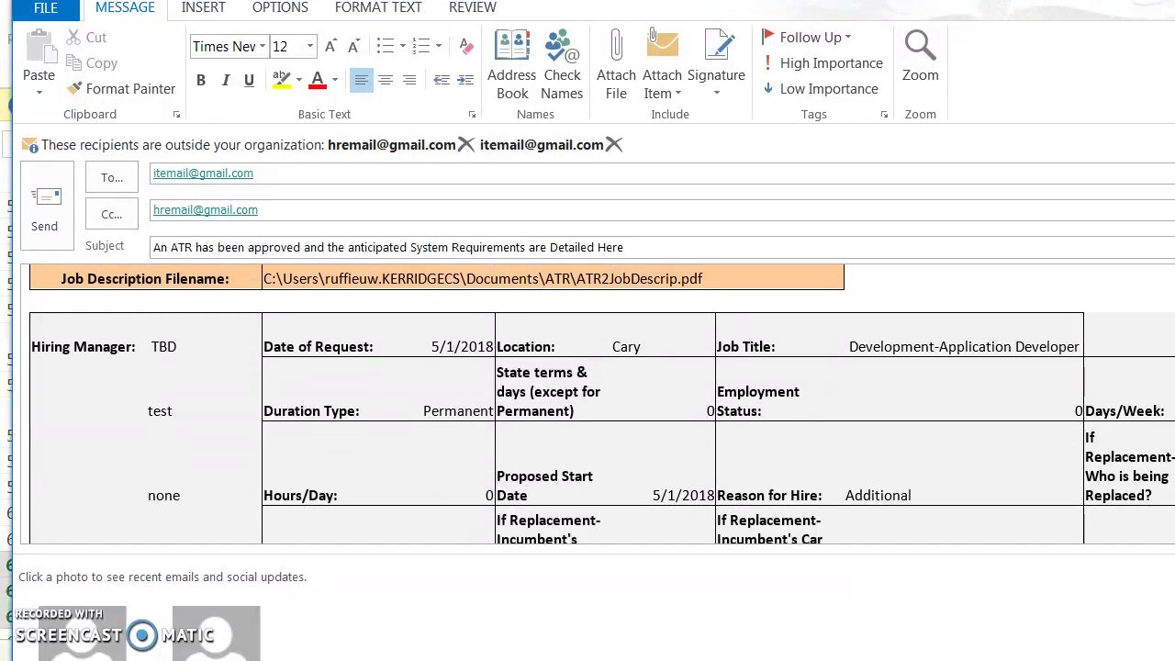
pyautogui.scroll(-4, 602, 404)
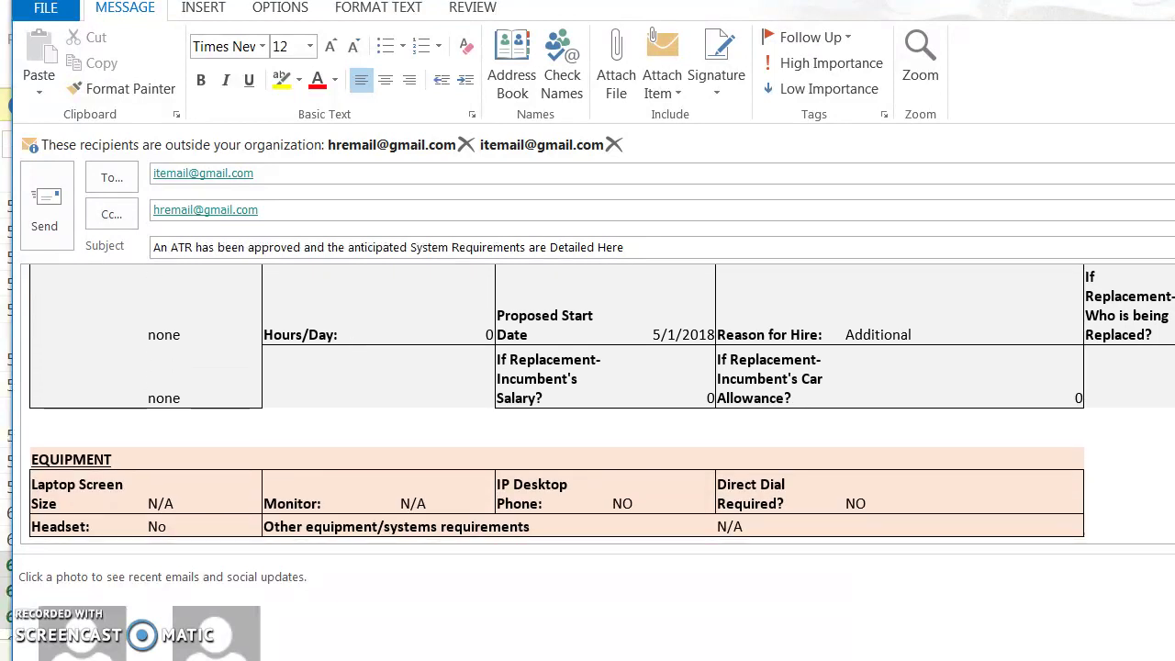
pyautogui.scroll(7, 602, 404)
pyautogui.scroll(-5, 603, 404)
pyautogui.scroll(-5, 603, 404)
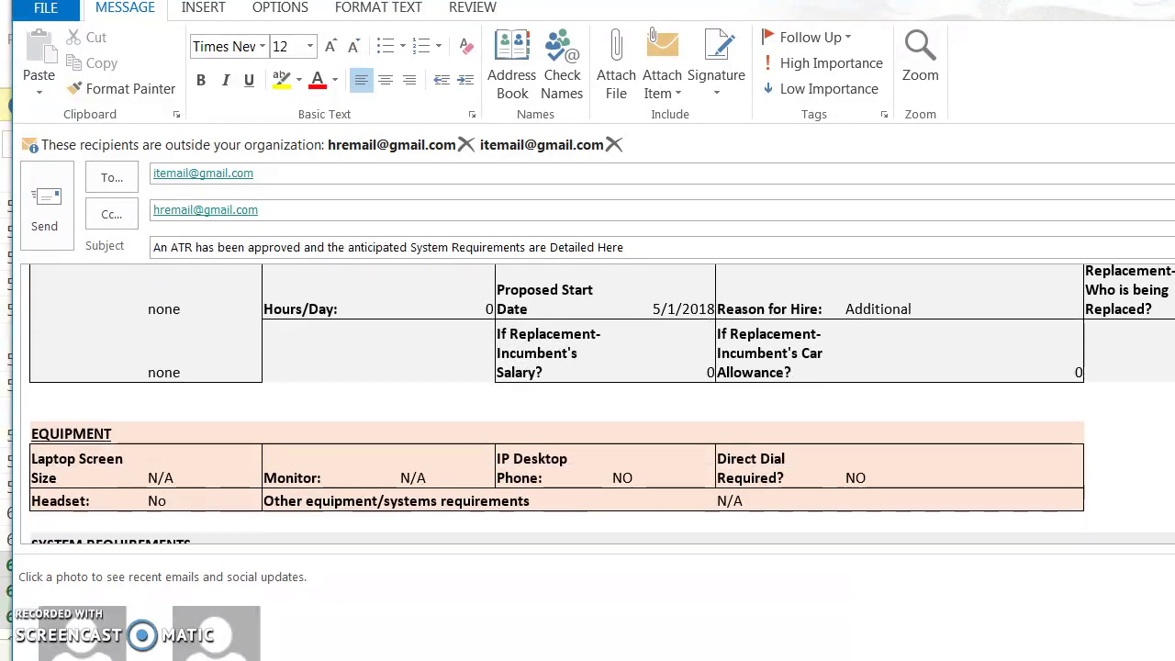
pyautogui.scroll(-4, 602, 404)
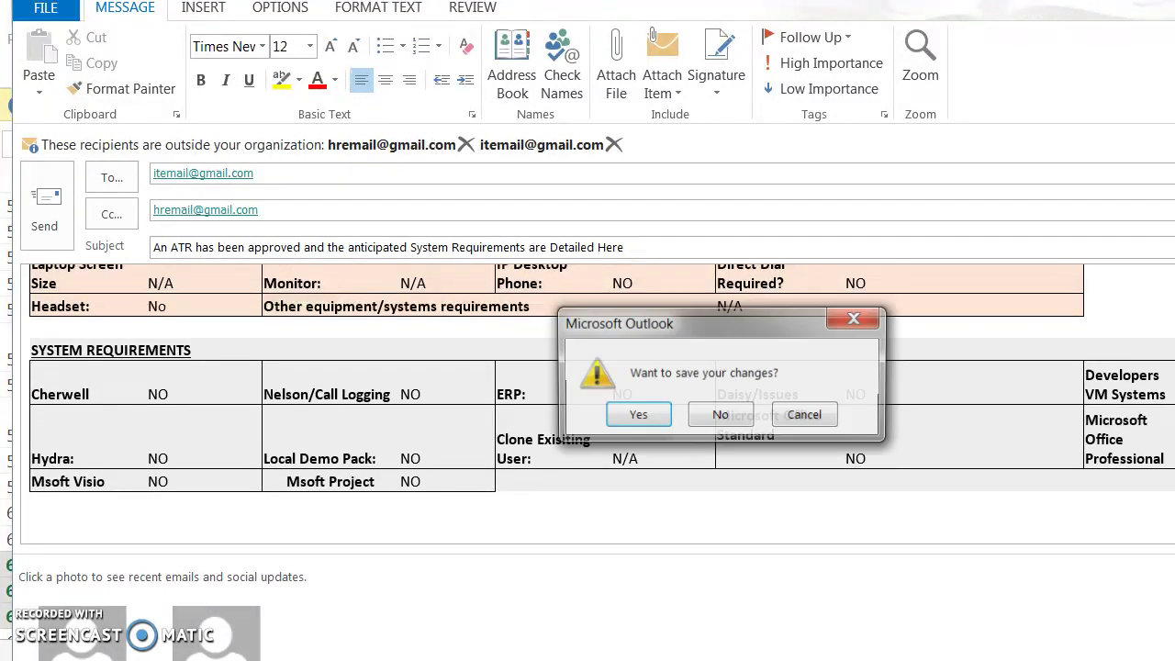
# - Discard the IT notification email, and close the ATR2.xlsm workbook with its changes saved
pyautogui.click(721, 415)
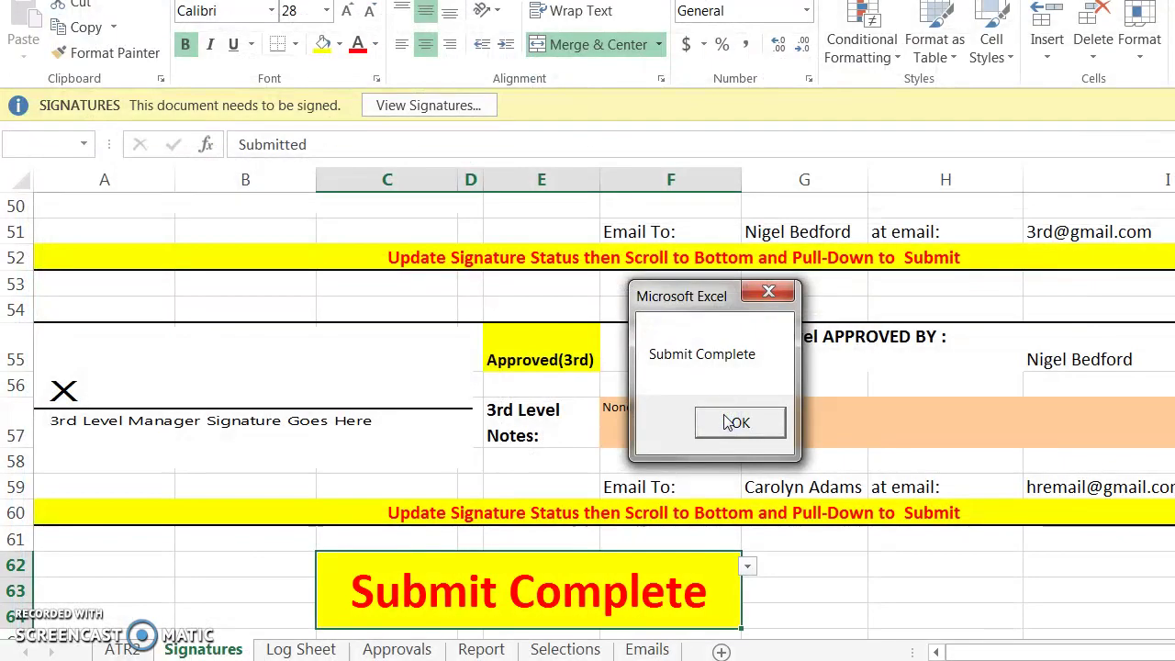
pyautogui.click(740, 422)
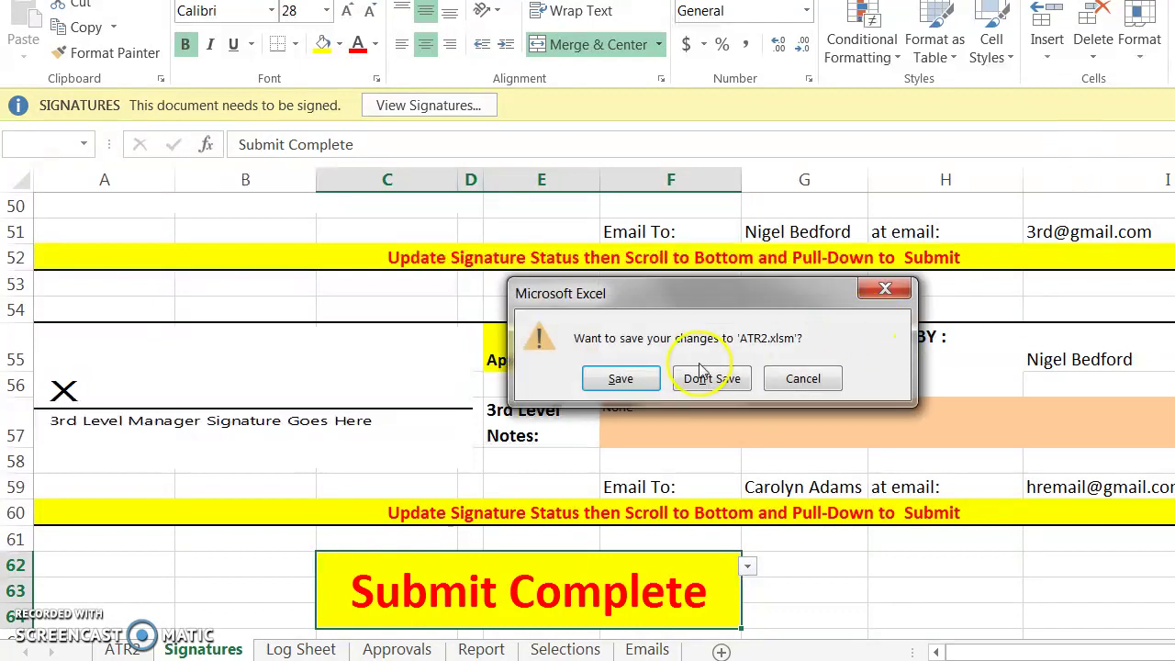
pyautogui.click(621, 380)
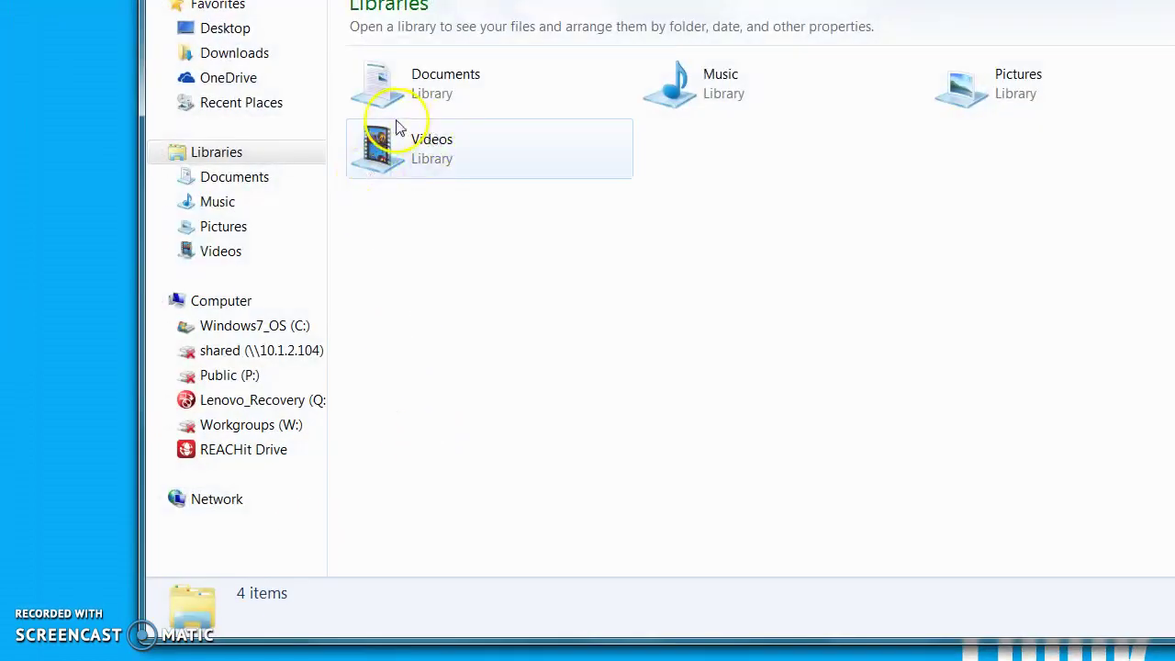
# - Open the ATR-CONTROL workbook from the ATR folder in the Documents library, updating its external links and continuing past those that cannot update
pyautogui.doubleClick(369, 80)
pyautogui.doubleClick(378, 95)
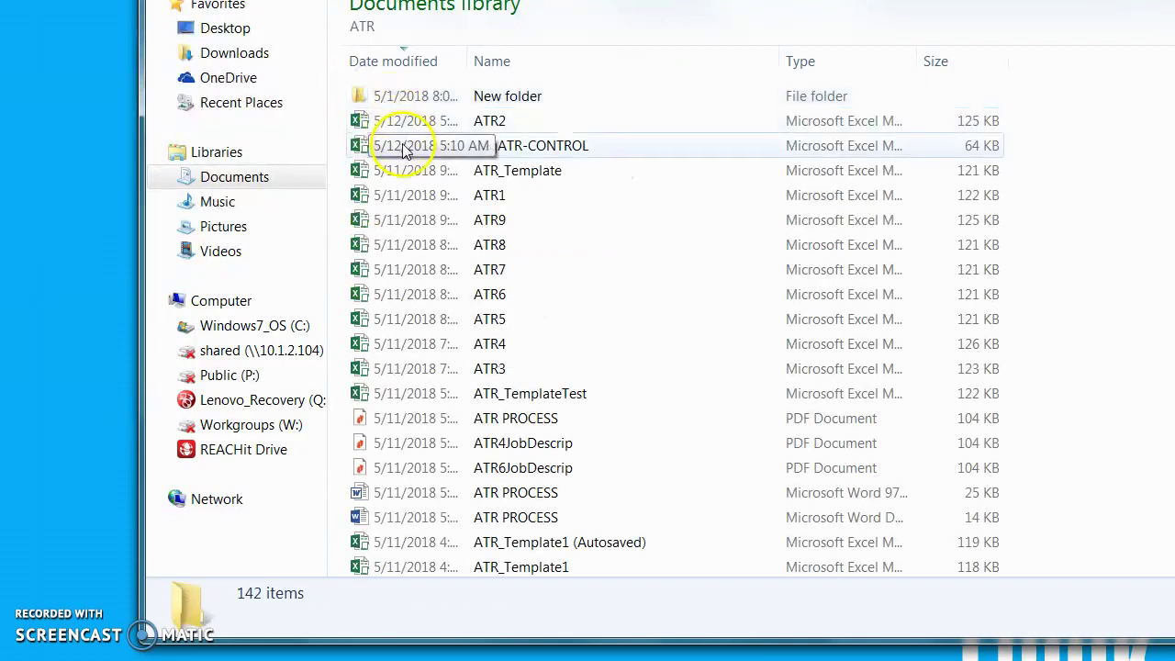
pyautogui.click(384, 147)
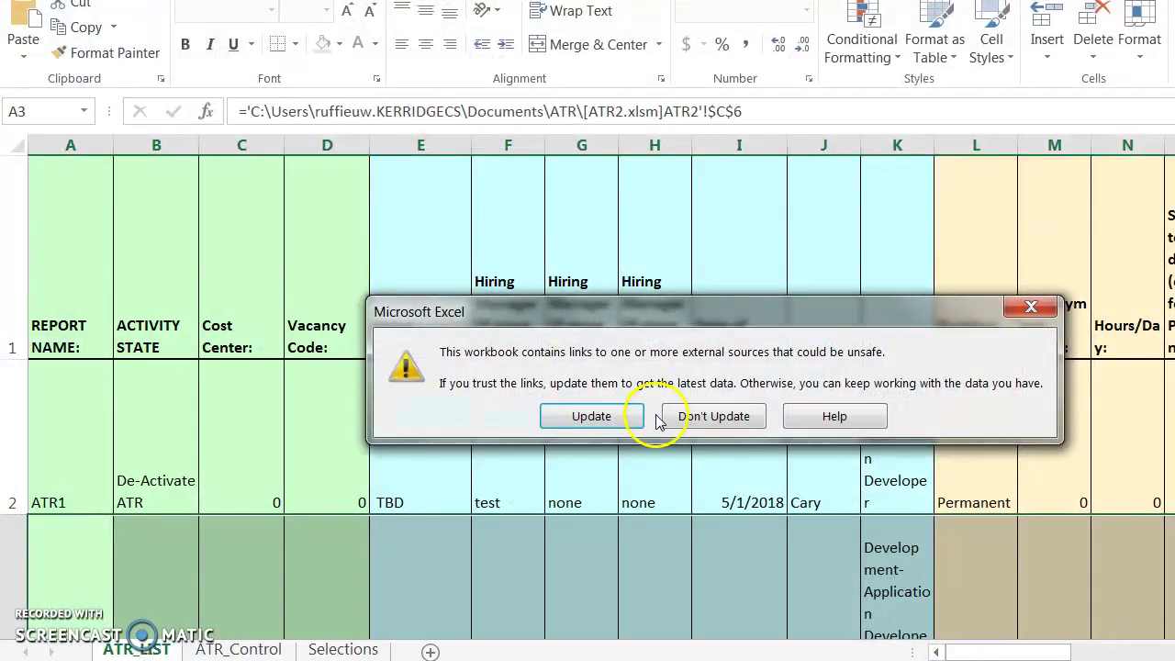
pyautogui.click(603, 418)
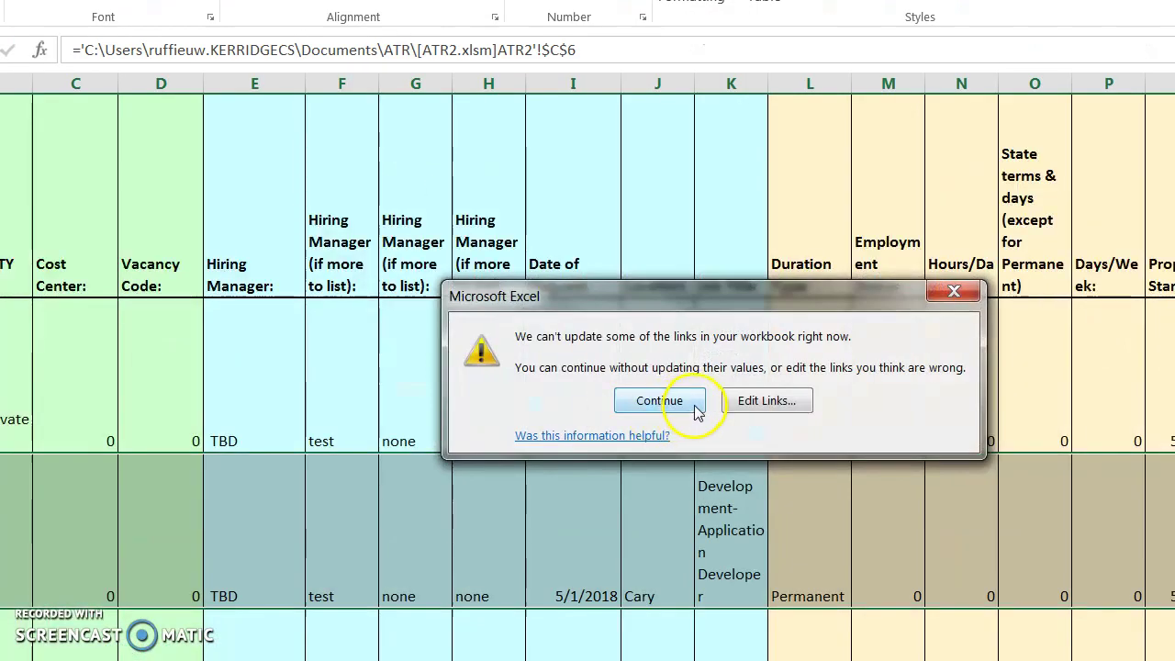
pyautogui.click(659, 401)
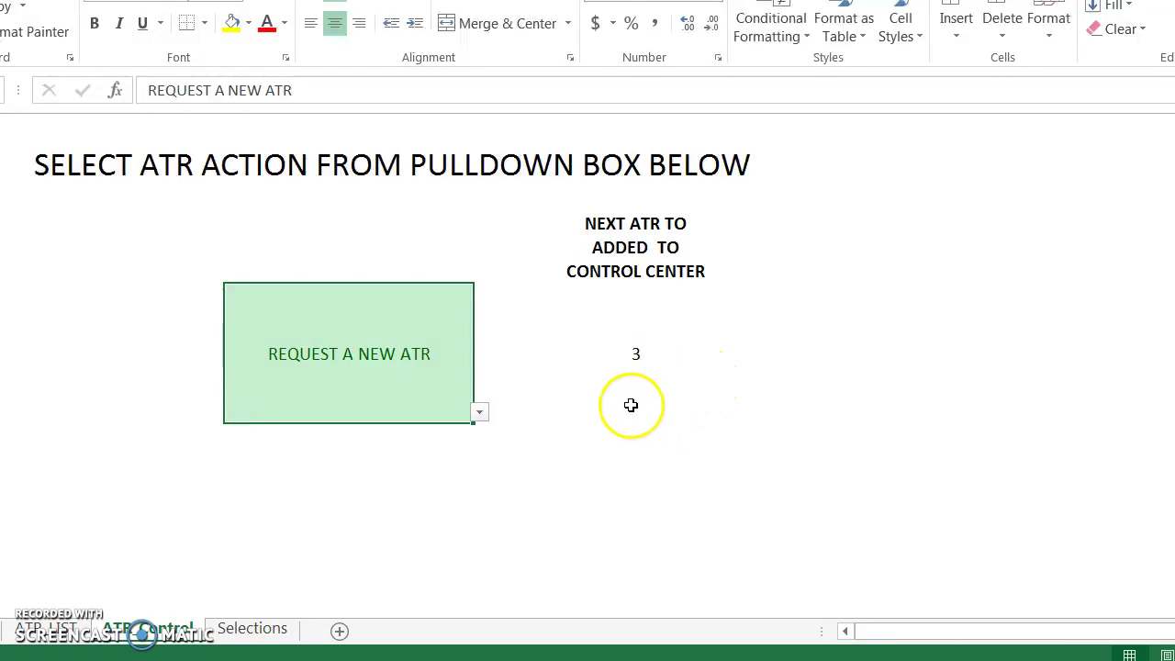
# - Examine the activity state and request details in the ATR1 and ATR2 rows of the ATR_LIST sheet
pyautogui.click(37, 630)
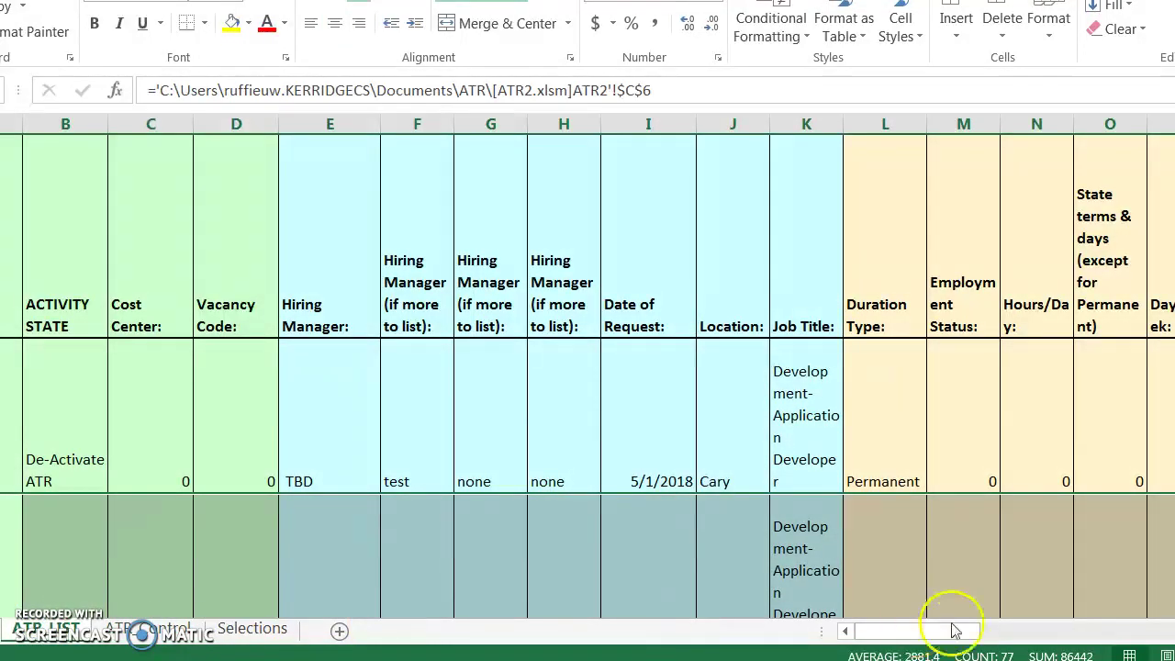
pyautogui.click(962, 613)
pyautogui.moveTo(961, 613); pyautogui.dragTo(799, 523)
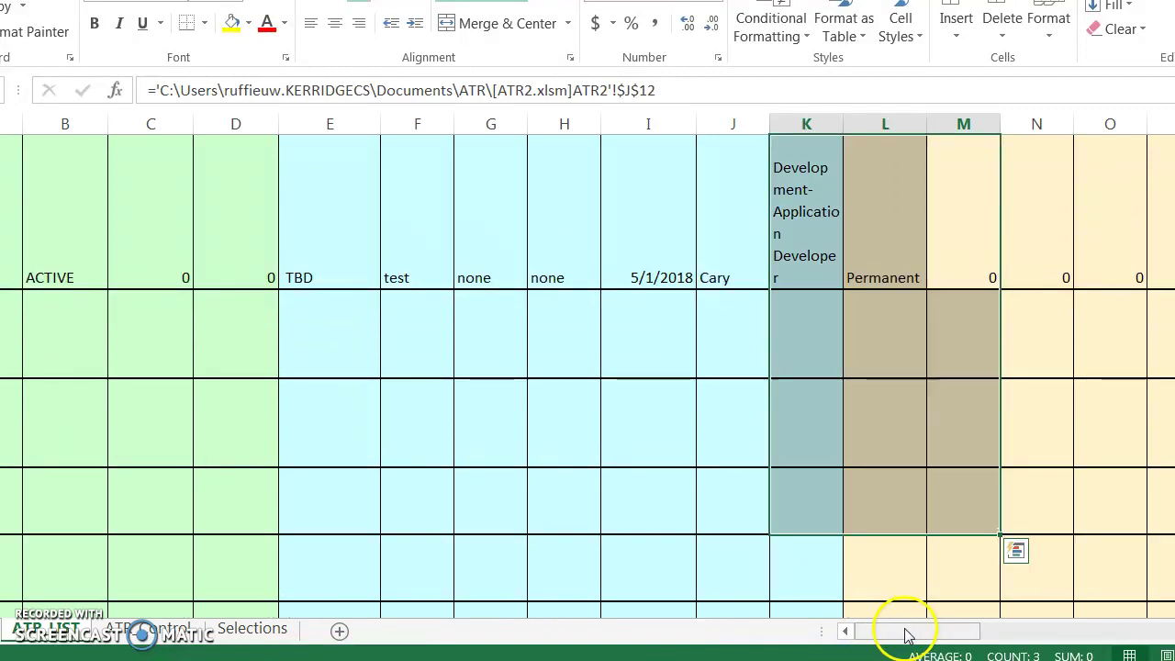
pyautogui.scroll(1, 587, 367)
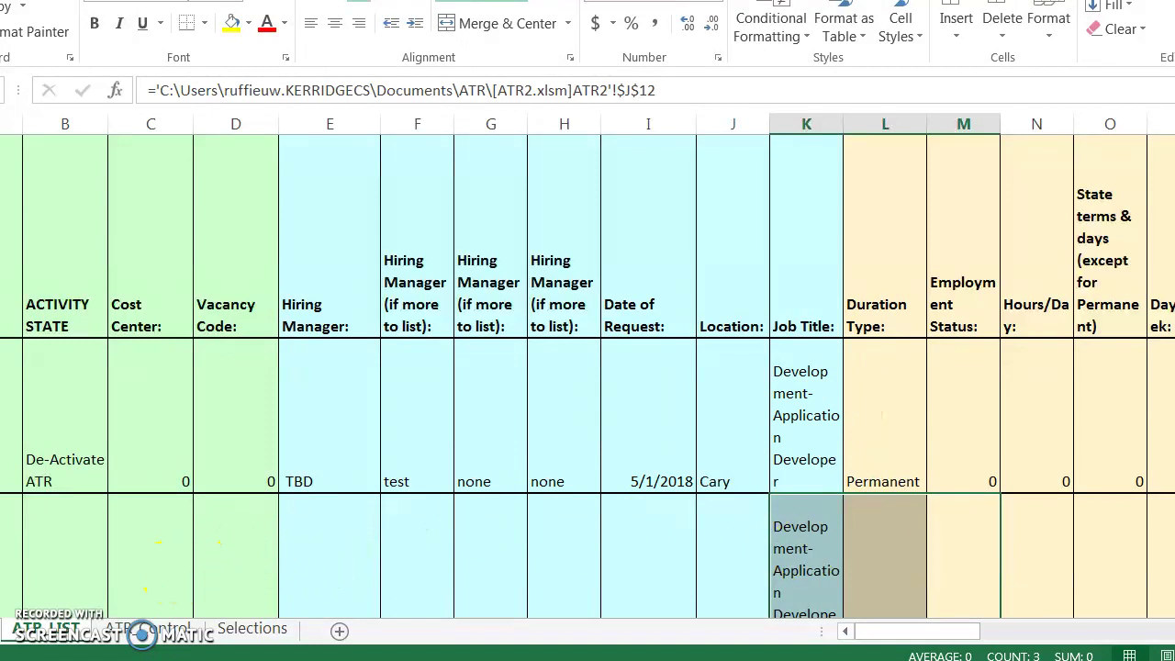
pyautogui.scroll(-3, 588, 367)
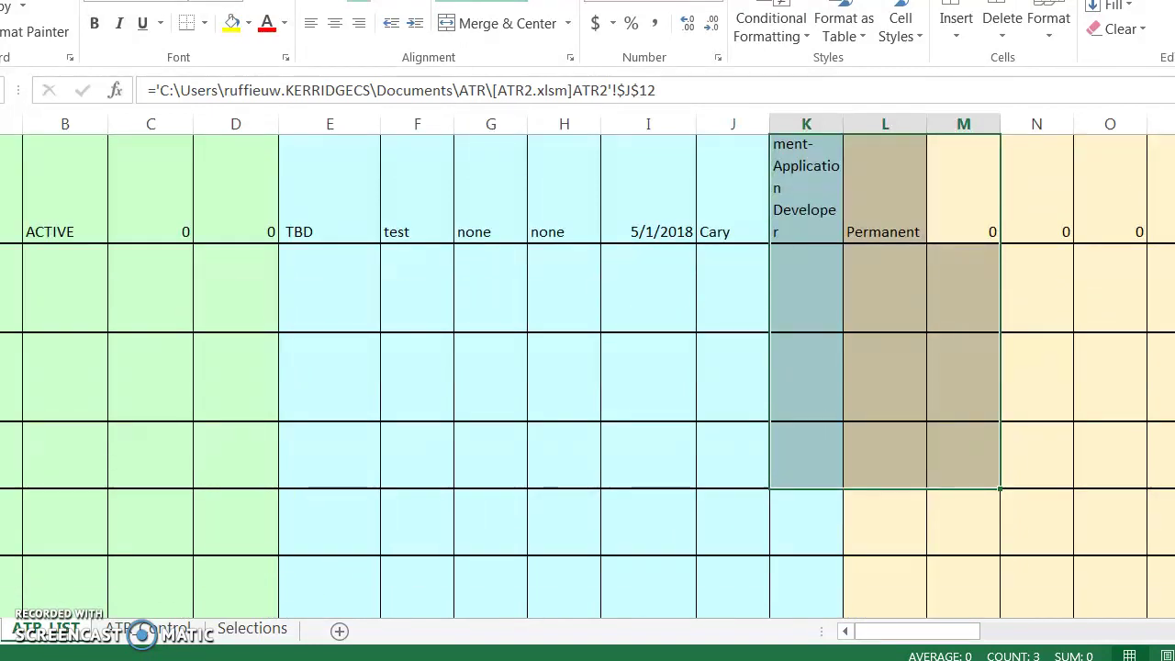
pyautogui.scroll(3, 587, 367)
pyautogui.scroll(-3, 588, 367)
pyautogui.scroll(3, 588, 367)
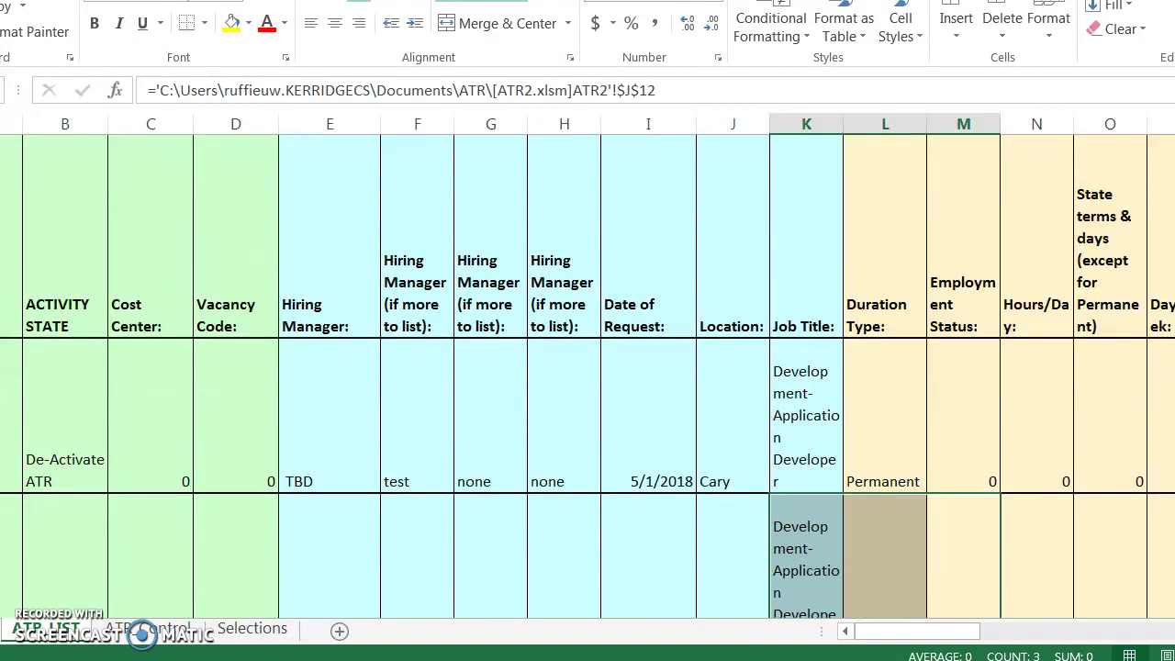
pyautogui.scroll(-3, 588, 367)
pyautogui.scroll(2, 587, 367)
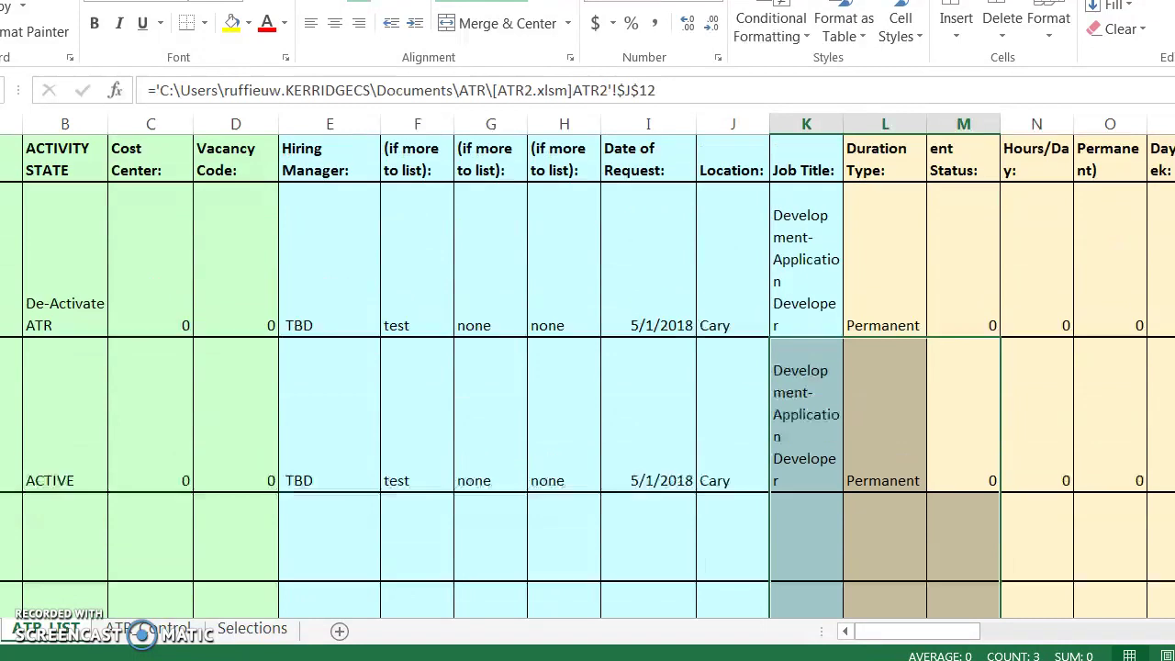
pyautogui.scroll(-2, 588, 367)
# - Run the De-Activate ATR action on the ATR_Control sheet for ATR2, and dismiss the status message
pyautogui.click(154, 628)
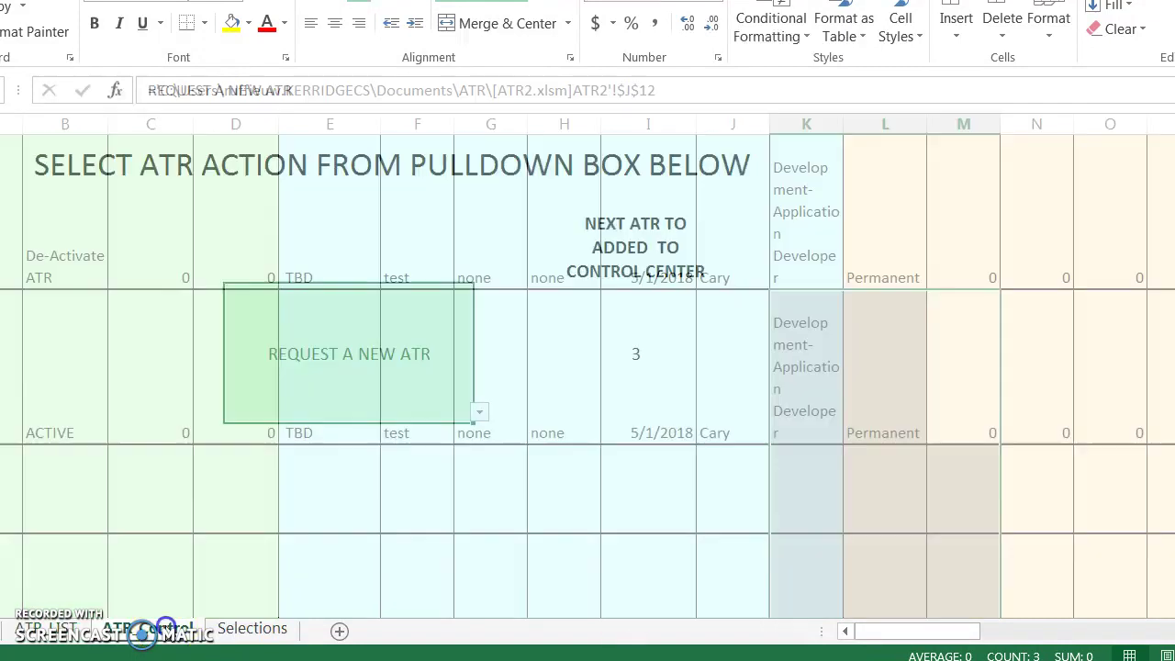
pyautogui.click(478, 413)
pyautogui.click(450, 450)
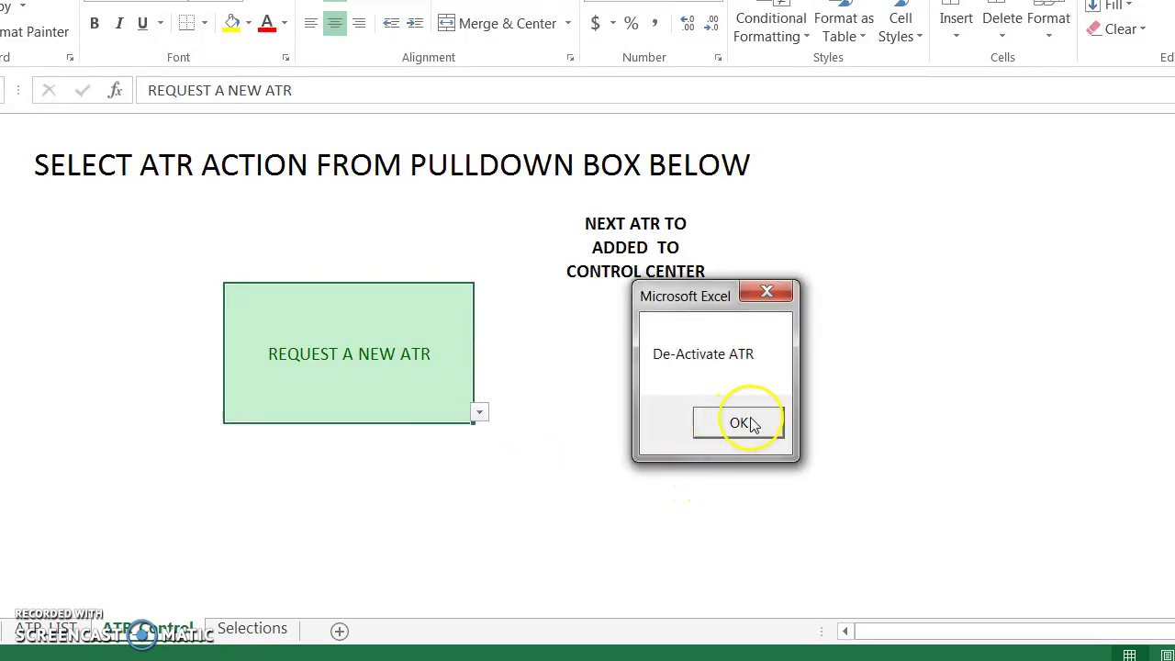
pyautogui.click(746, 422)
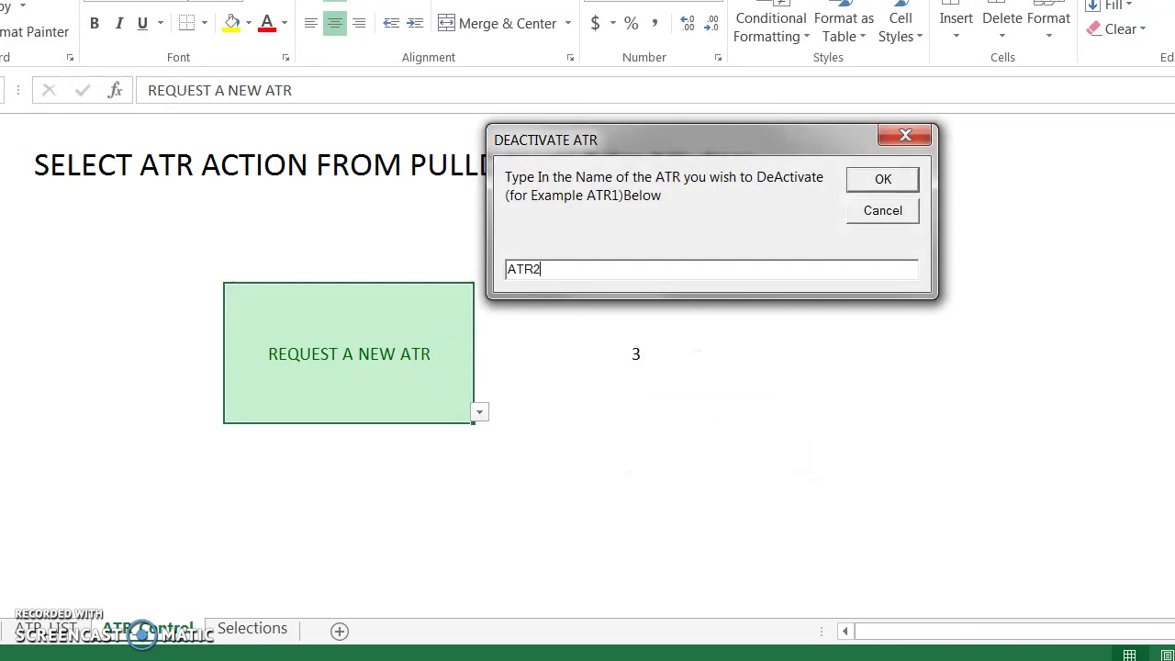
pyautogui.click(884, 180)
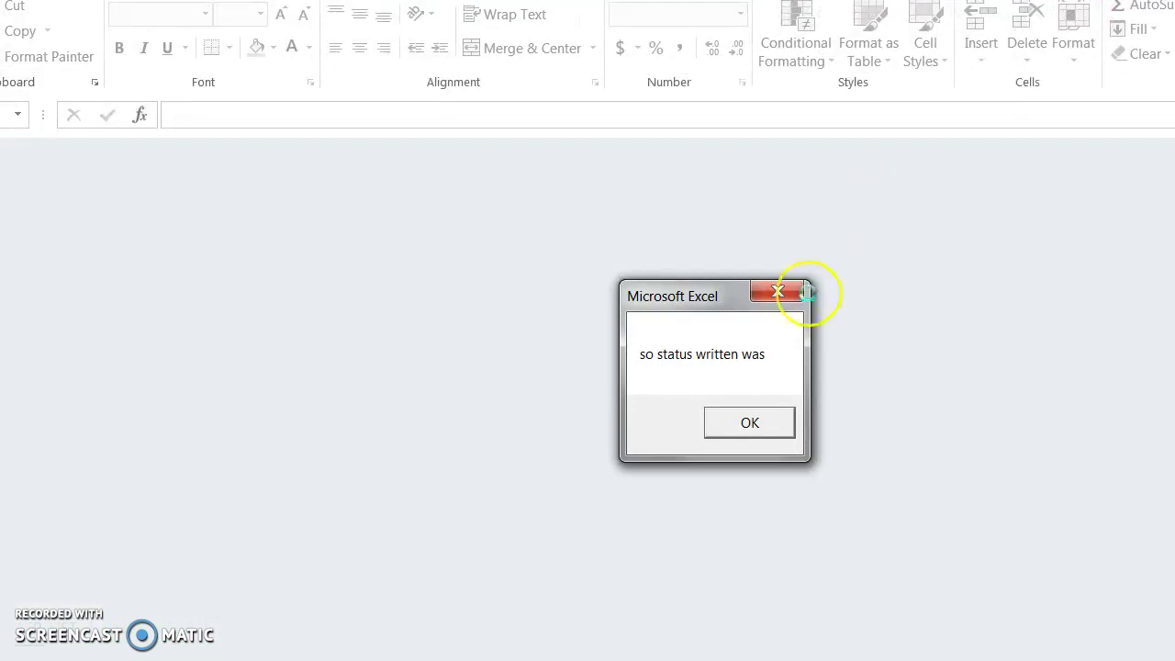
pyautogui.click(751, 421)
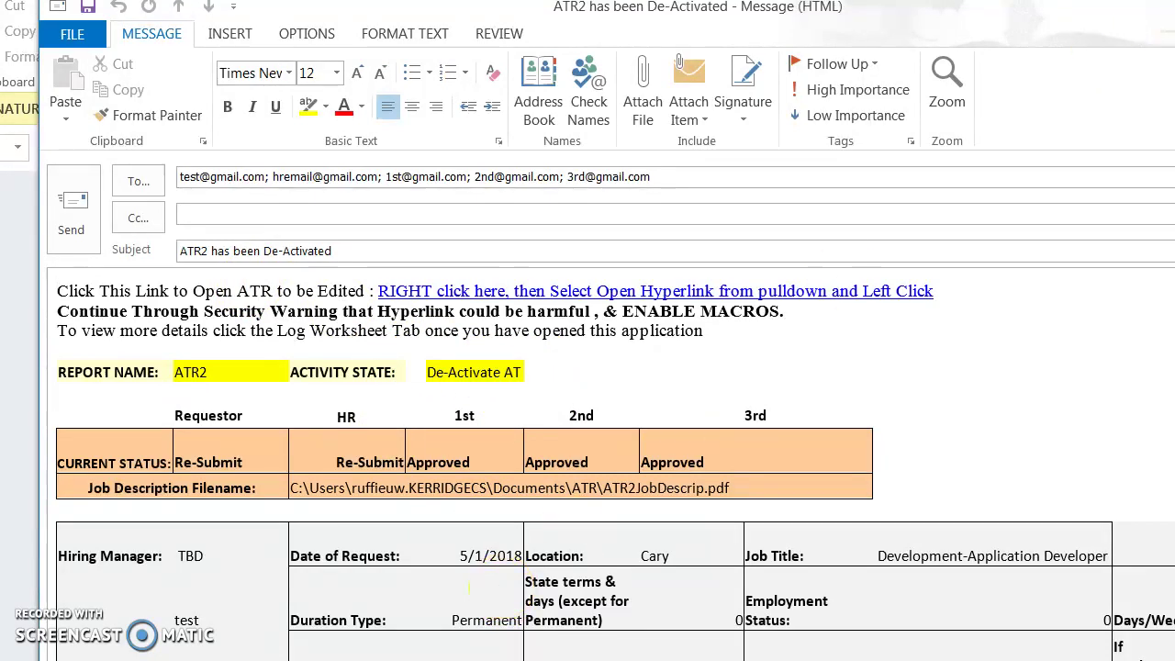
# - Discard the ATR2 de-activation email unsaved, and save the changes to the ATR2.xlsm and ReqATR-CONTROL.xlsm workbooks
pyautogui.hotkey('alt', 'F4')
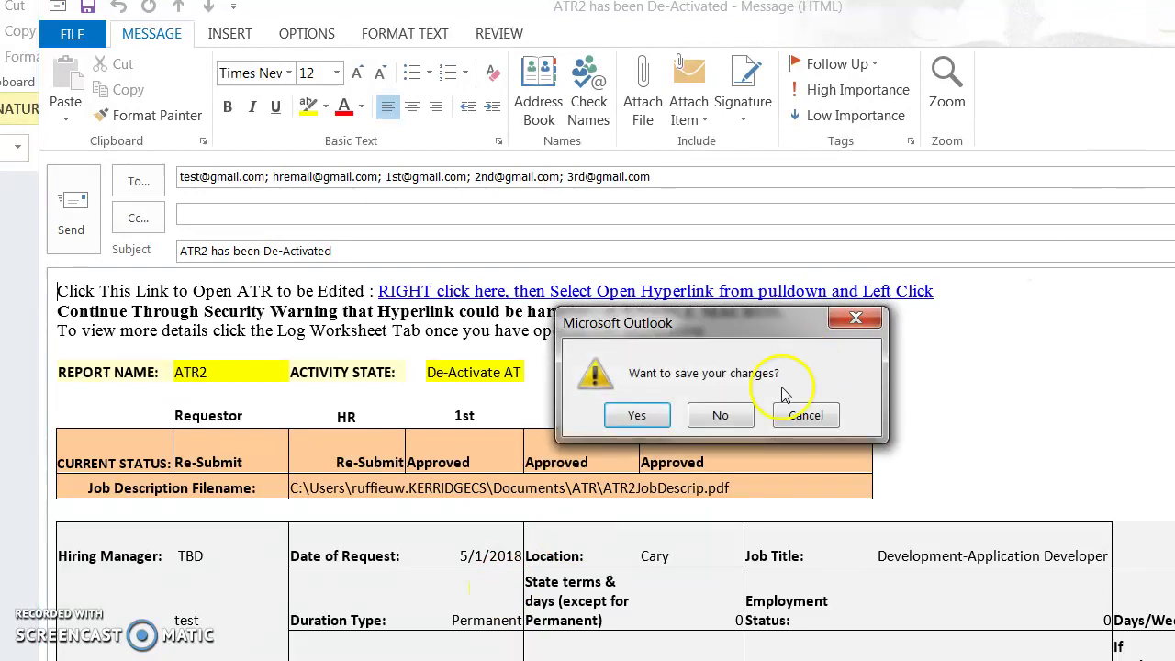
pyautogui.click(714, 416)
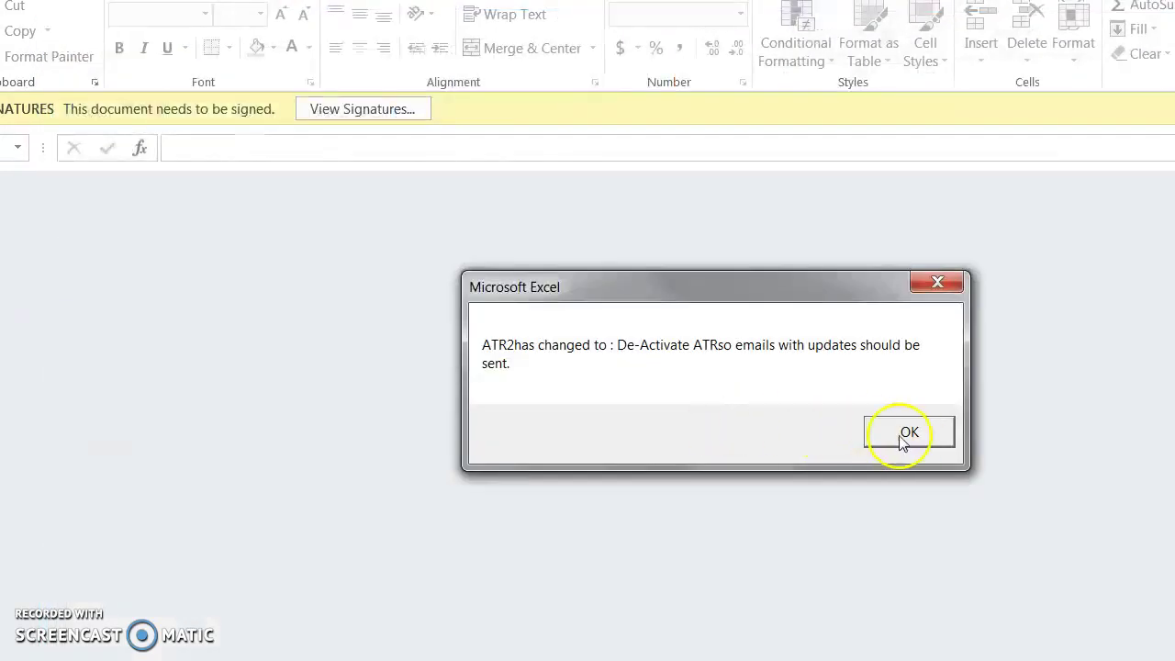
pyautogui.click(908, 434)
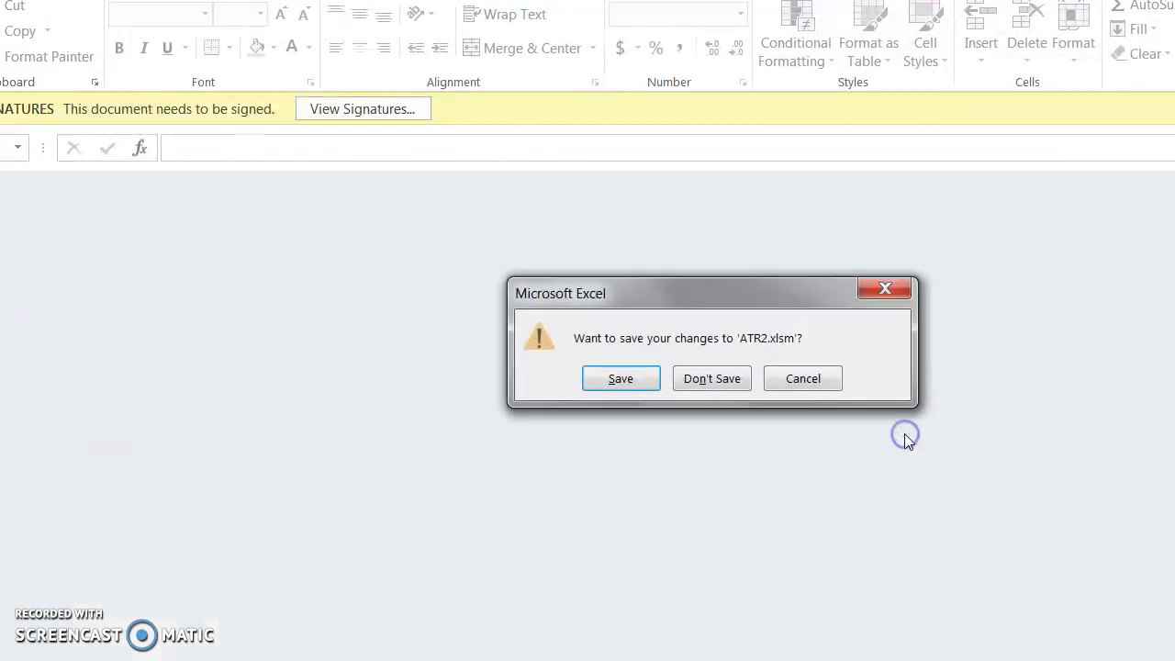
pyautogui.click(631, 385)
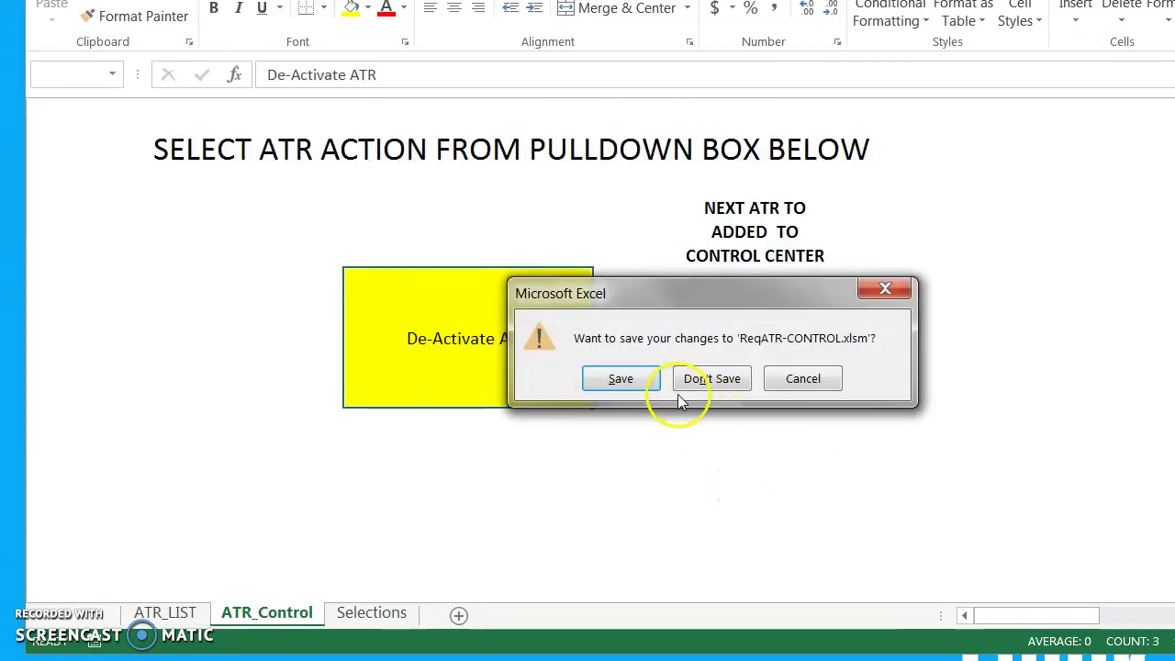
pyautogui.click(637, 379)
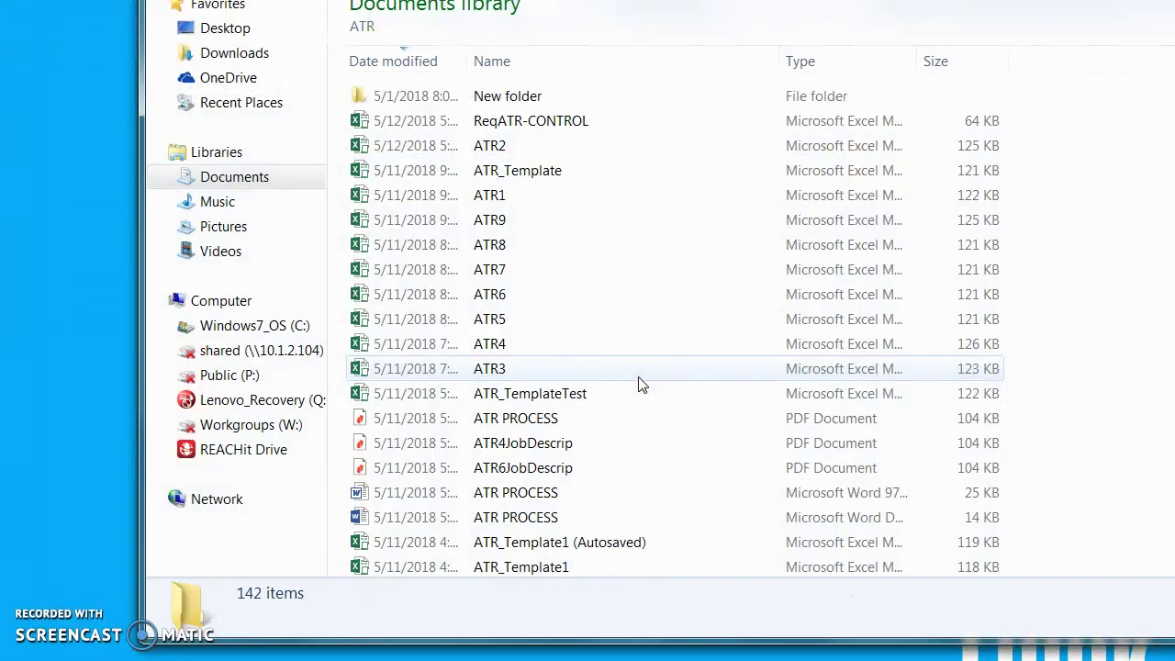
# - Open the ATR2 workbook from the ATR folder and move its ATR2 sheet to the end, after the Emails sheet
pyautogui.doubleClick(529, 145)
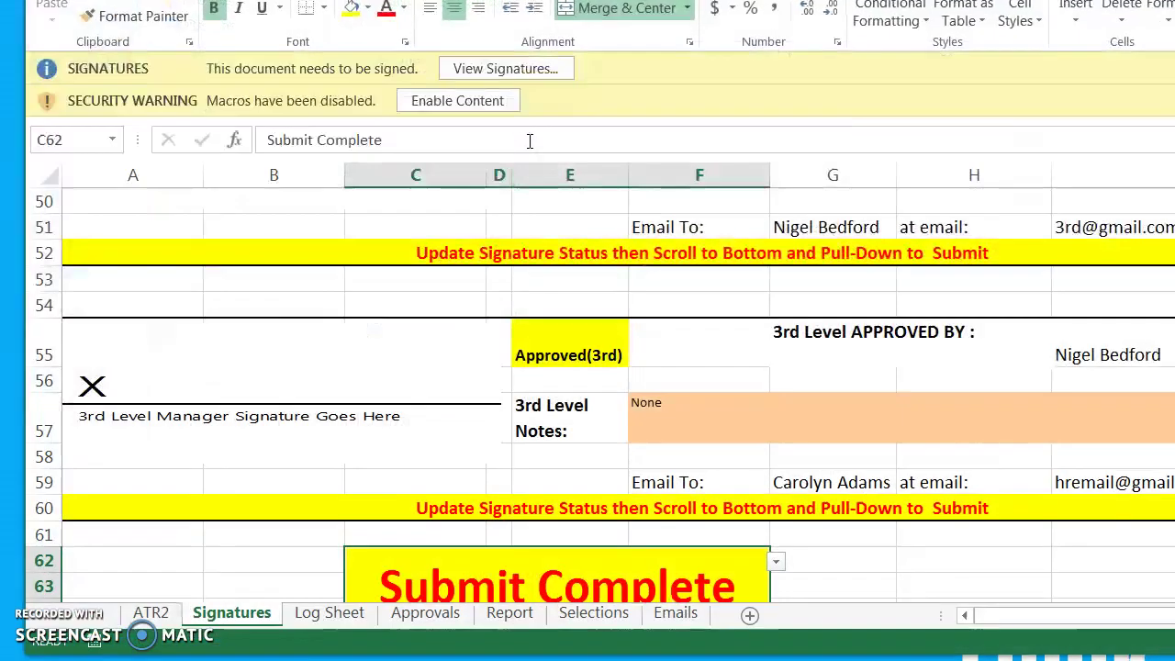
pyautogui.moveTo(150, 612); pyautogui.dragTo(777, 557)
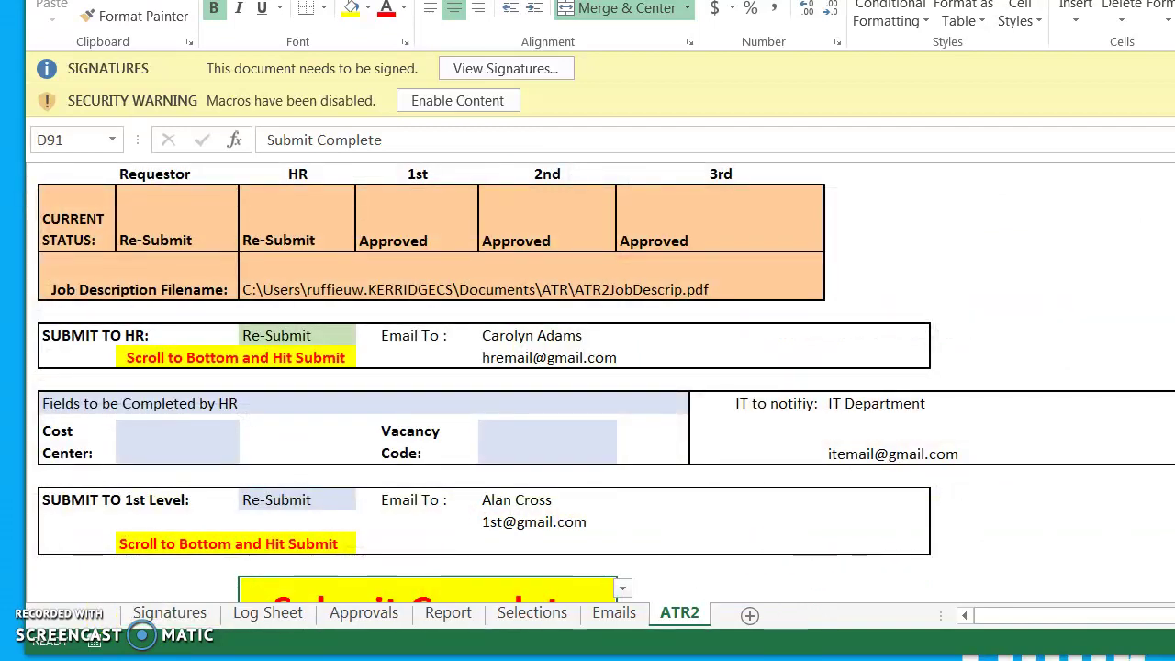
# - Check the activity state at the head of the Authority to Recruit form, and enable the workbook's macros
pyautogui.scroll(5, 777, 557)
pyautogui.scroll(3, 777, 558)
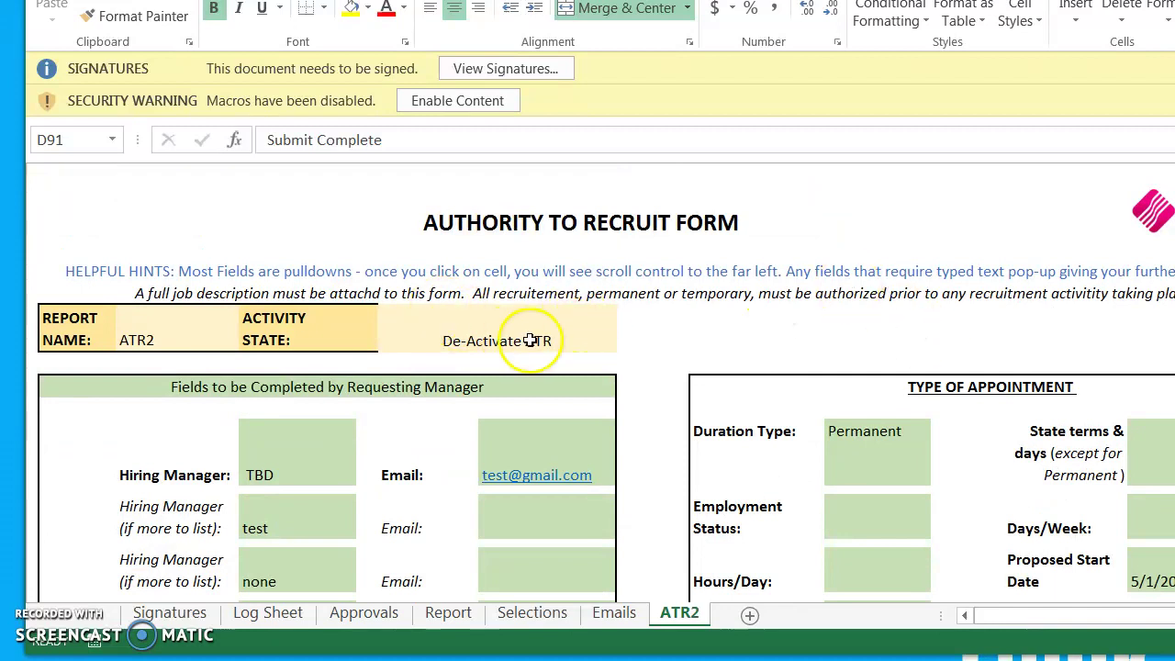
pyautogui.click(458, 103)
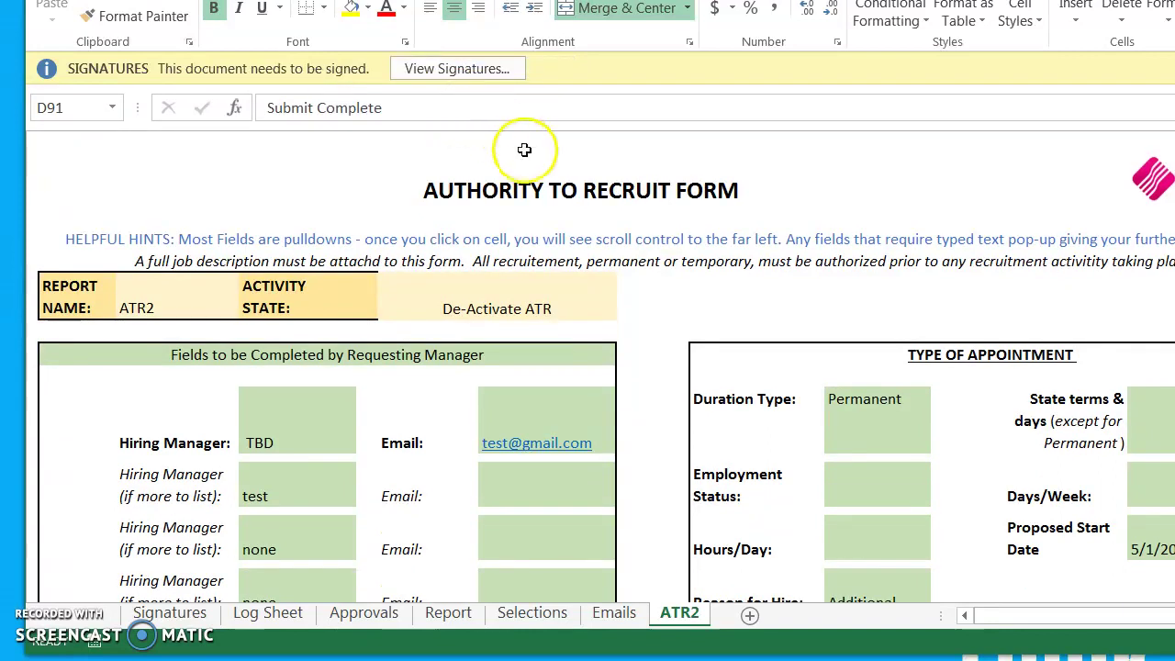